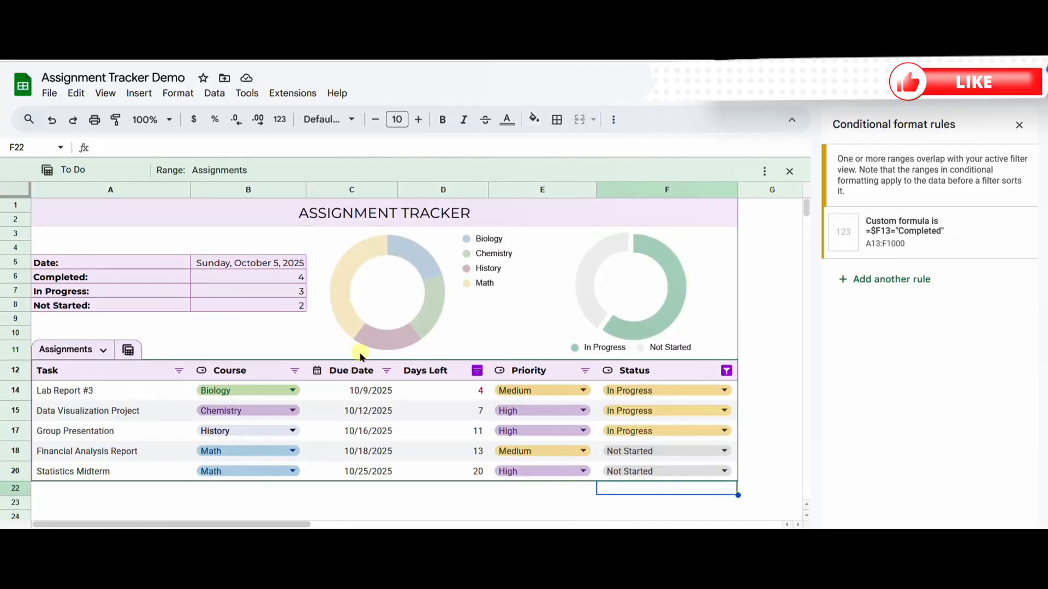
# Step: Exit the To Do view of the Assignments table in the finished example
pyautogui.click(128, 350)
pyautogui.click(195, 482)
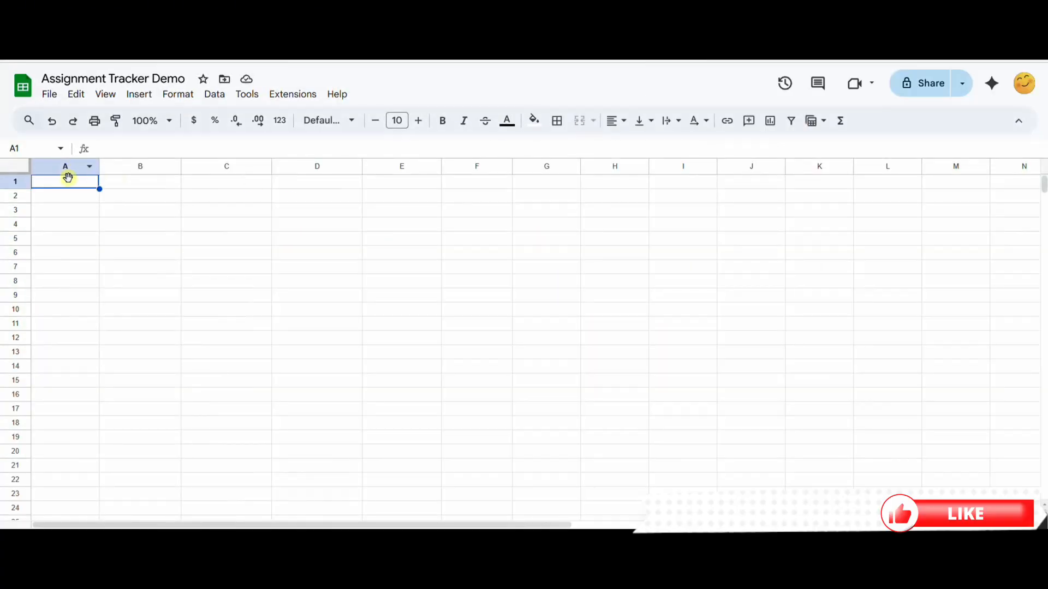
# Step: Fill cells A1:F2 with a custom light purple colour
pyautogui.moveTo(65, 182); pyautogui.dragTo(468, 197)
pyautogui.click(534, 121)
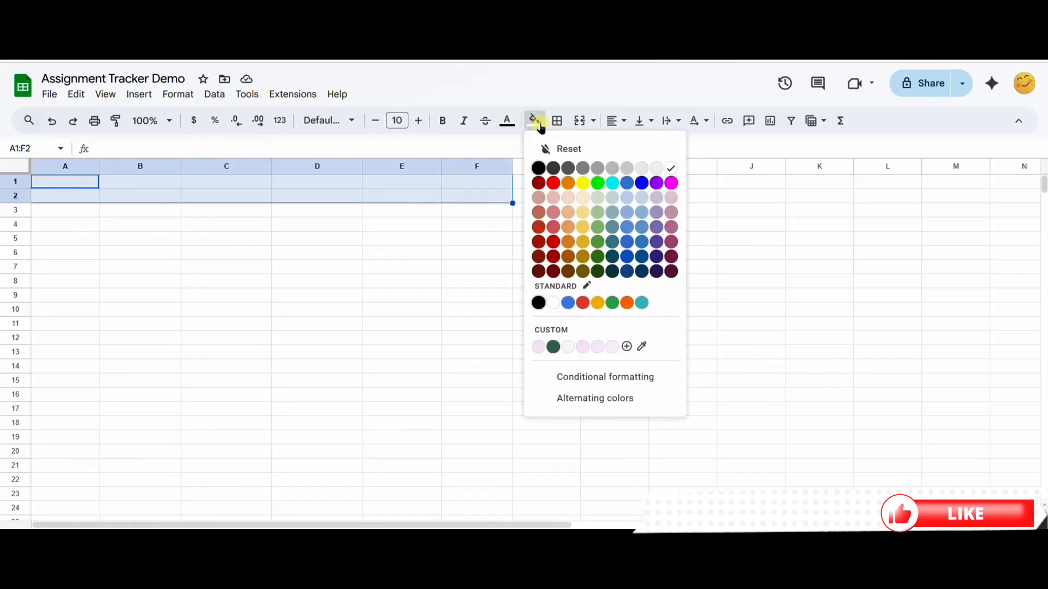
pyautogui.click(553, 332)
pyautogui.doubleClick(463, 369)
pyautogui.write('#faf0ff')
pyautogui.click(592, 408)
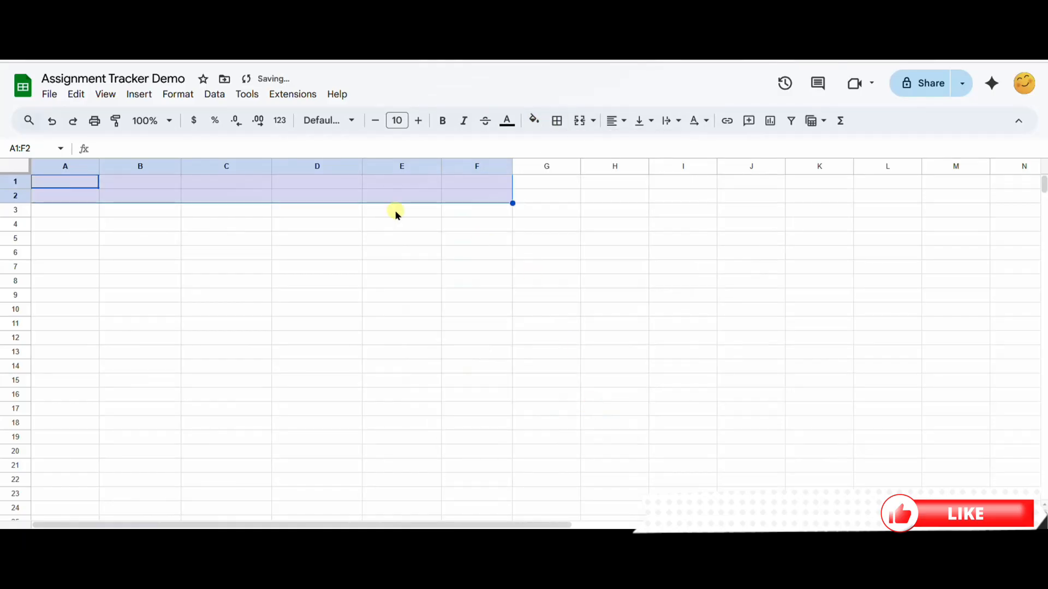
# Step: Merge cells A1:F2 and enter the title ASSIGNMENT TRACKER
pyautogui.click(580, 120)
pyautogui.write('ASS')
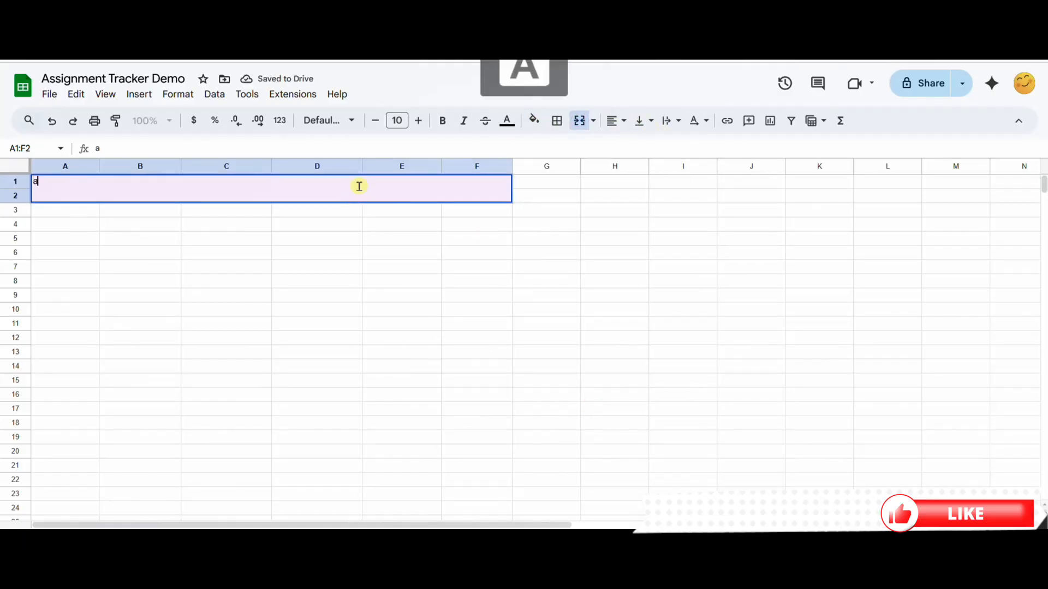
pyautogui.write('IGNMENT TRACKER')
# Step: Set the title text to the Montserrat font at size 16
pyautogui.click(419, 121)
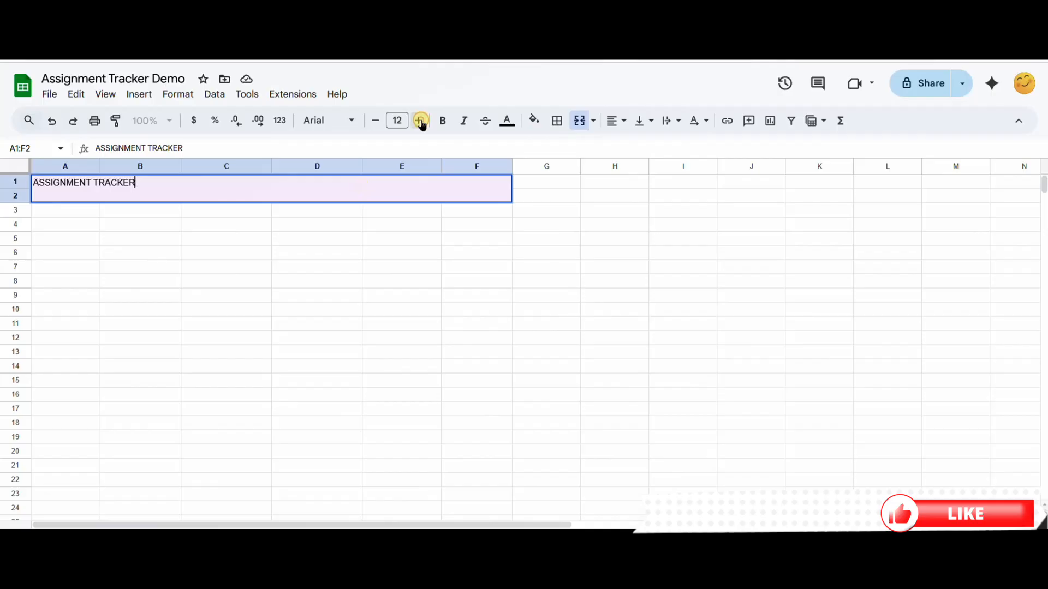
pyautogui.click(419, 120)
pyautogui.click(418, 121)
pyautogui.click(352, 121)
pyautogui.click(371, 262)
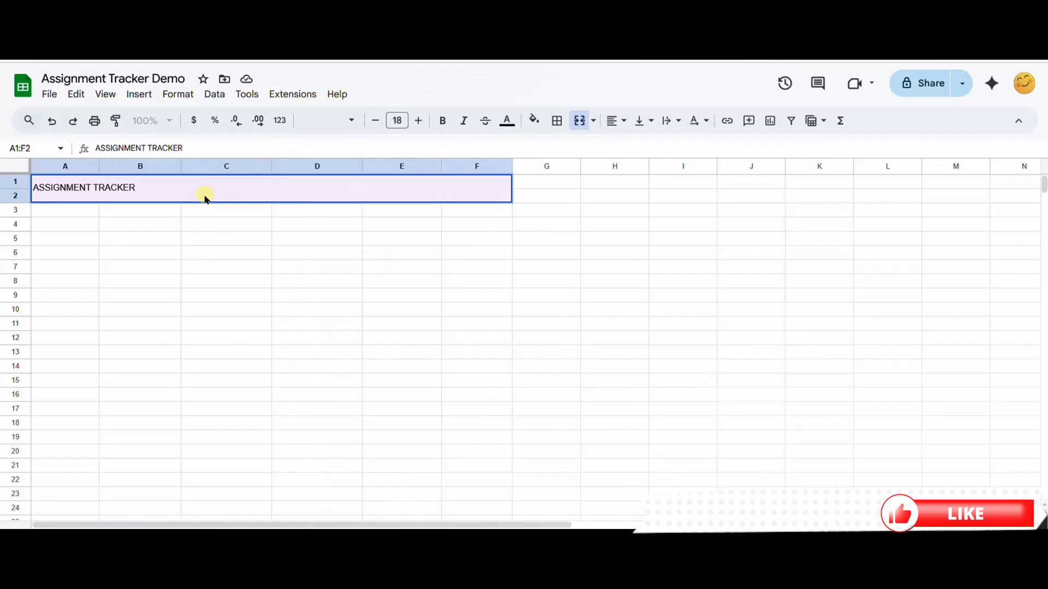
pyautogui.moveTo(206, 197); pyautogui.dragTo(34, 188)
pyautogui.click(343, 122)
pyautogui.click(386, 247)
pyautogui.click(418, 121)
pyautogui.click(419, 122)
pyautogui.click(419, 122)
pyautogui.click(376, 120)
pyautogui.click(376, 120)
pyautogui.click(376, 120)
pyautogui.click(376, 120)
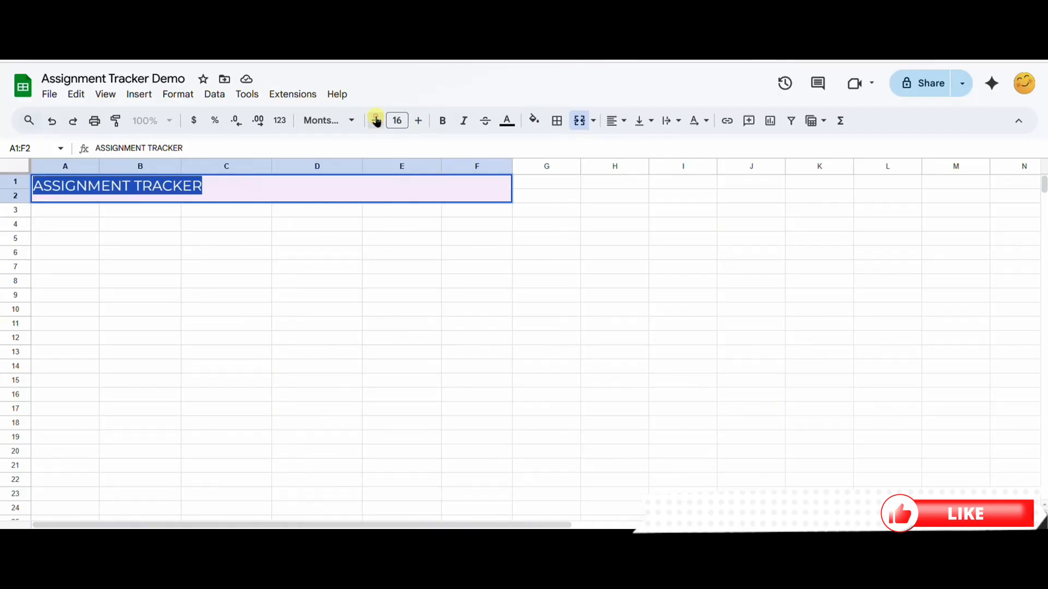
# Step: Center the title both vertically and horizontally in its merged cell
pyautogui.click(641, 121)
pyautogui.click(664, 145)
pyautogui.click(616, 120)
pyautogui.click(632, 145)
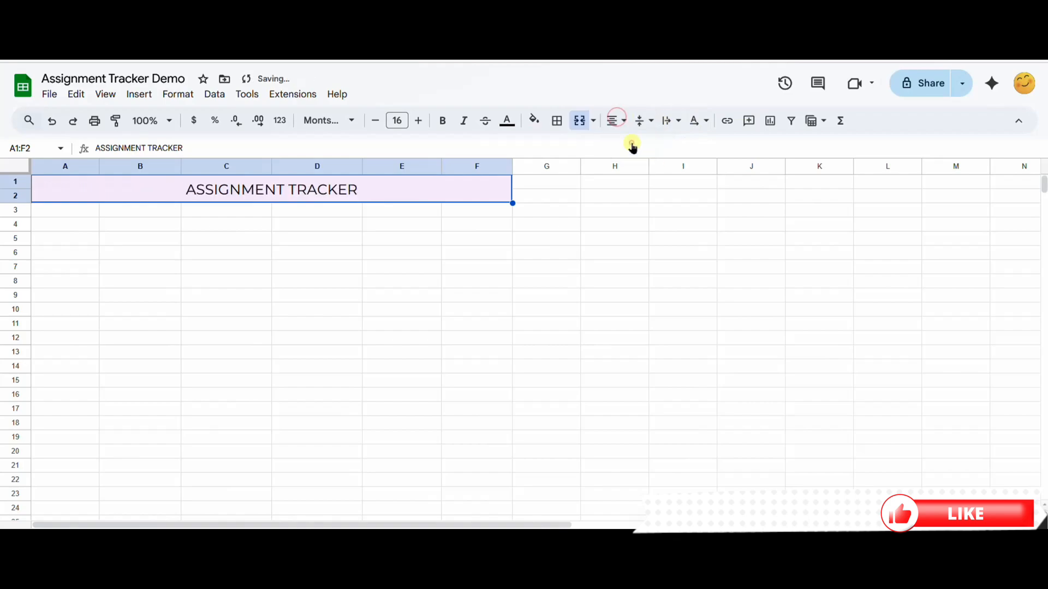
# Step: Enter the summary labels Date:, Completed:, In Progress: and Not Started: in cells A5 to A8
pyautogui.click(72, 241)
pyautogui.write('Date:')
pyautogui.click(68, 257)
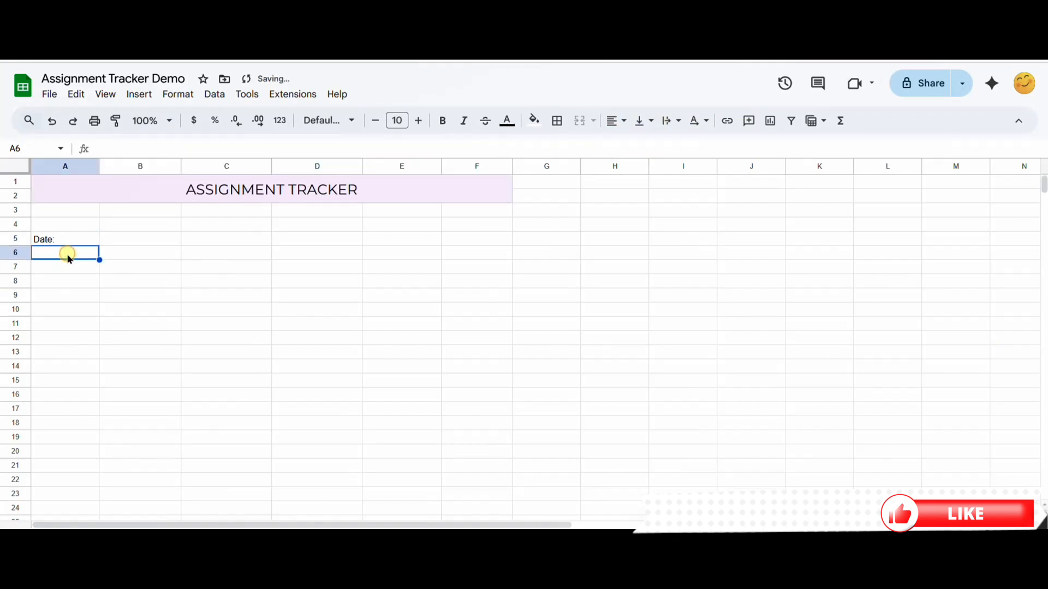
pyautogui.write('Completed:')
pyautogui.doubleClick(70, 266)
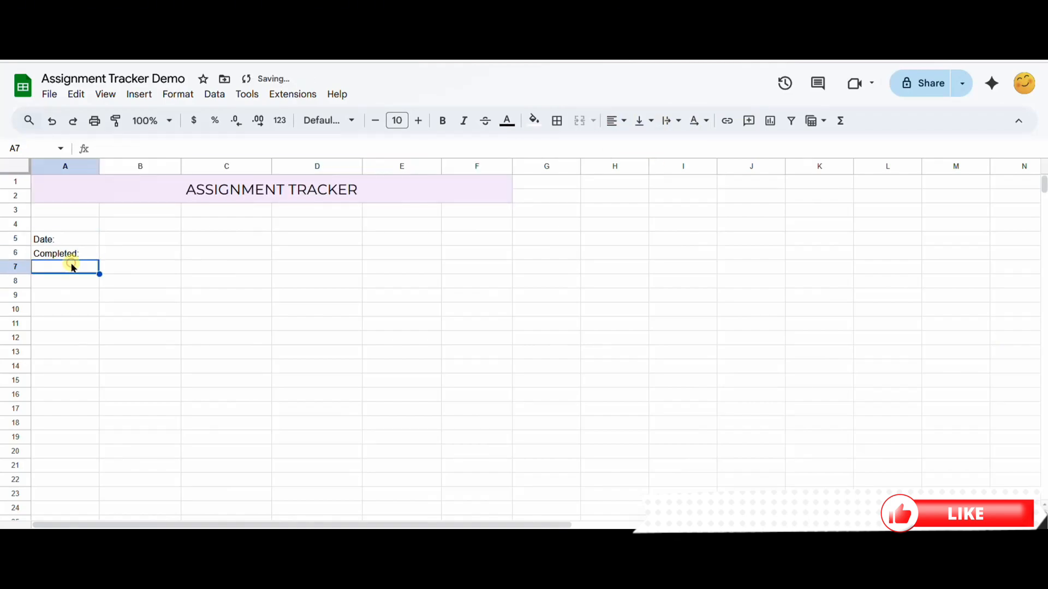
pyautogui.write('In Progress:')
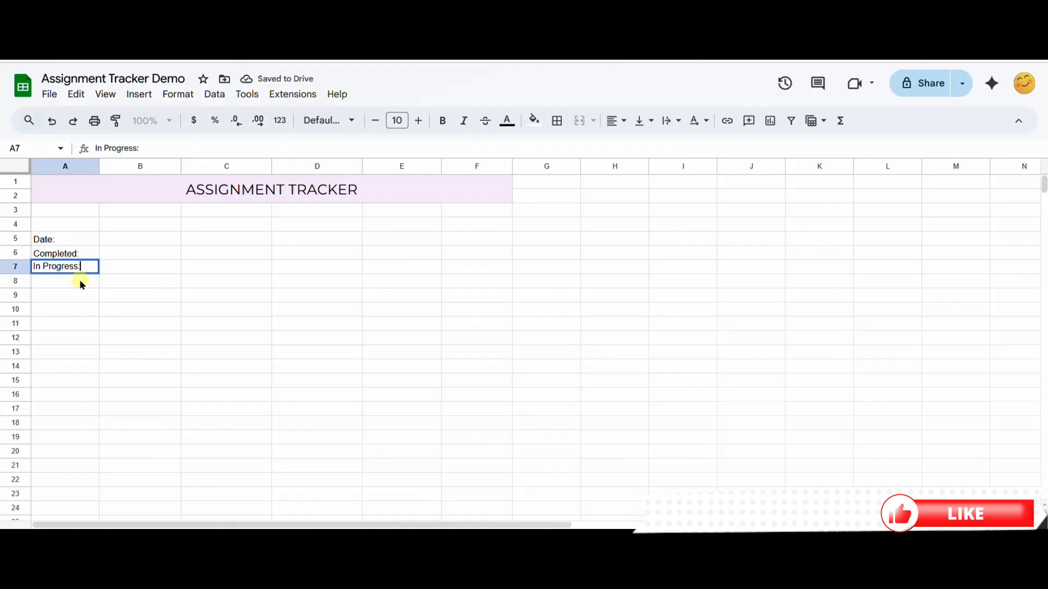
pyautogui.click(78, 281)
pyautogui.write('Not Started:')
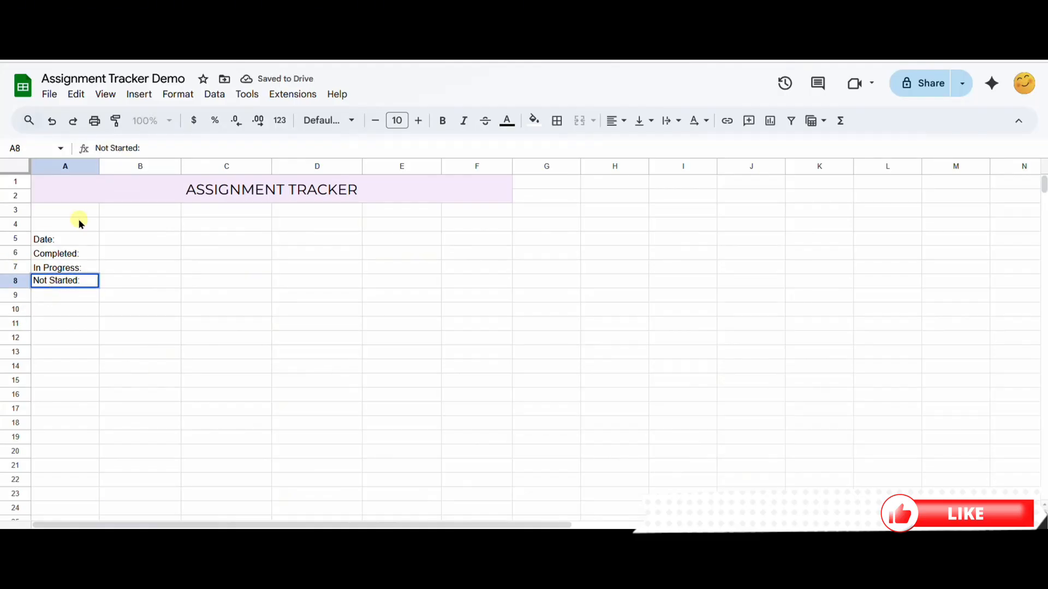
pyautogui.click(140, 252)
# Step: Enter the formula =TODAY() in B5 beside the Date label
pyautogui.click(131, 242)
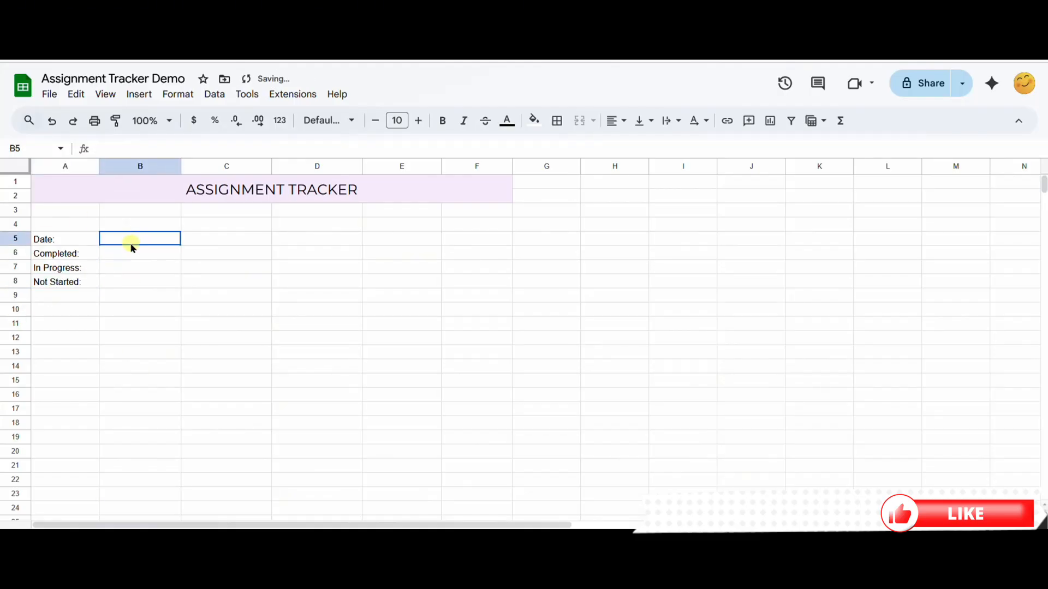
pyautogui.click(143, 150)
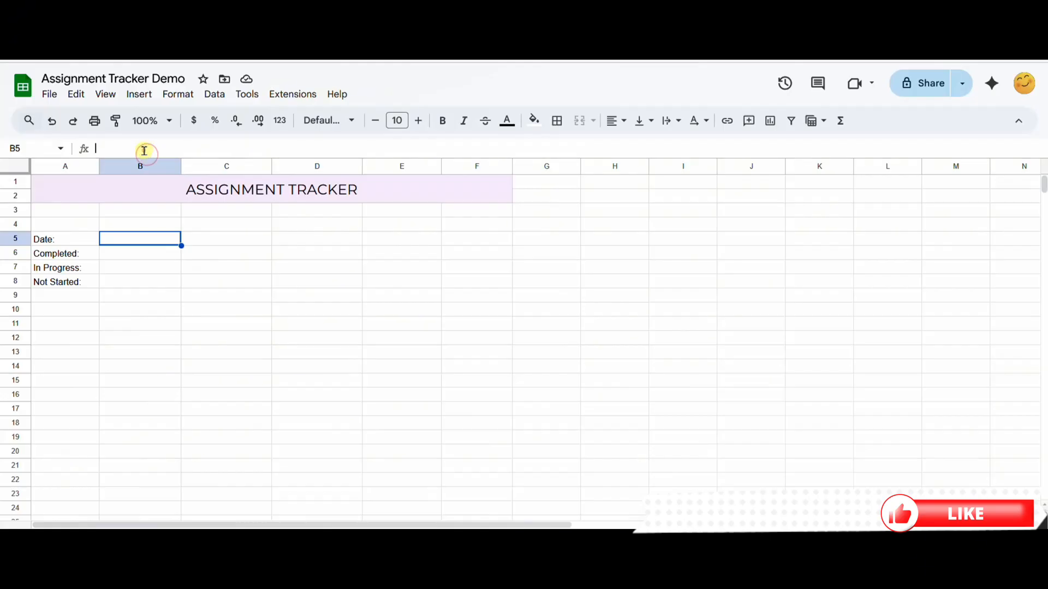
pyautogui.write('=TODA')
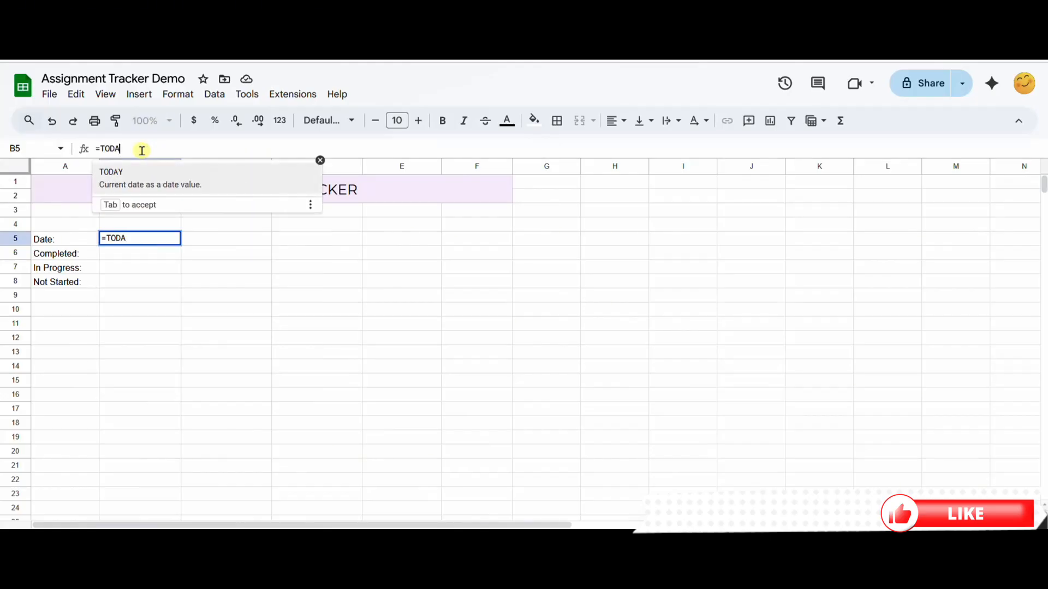
pyautogui.write('Y')
pyautogui.press('Return')
pyautogui.click(140, 224)
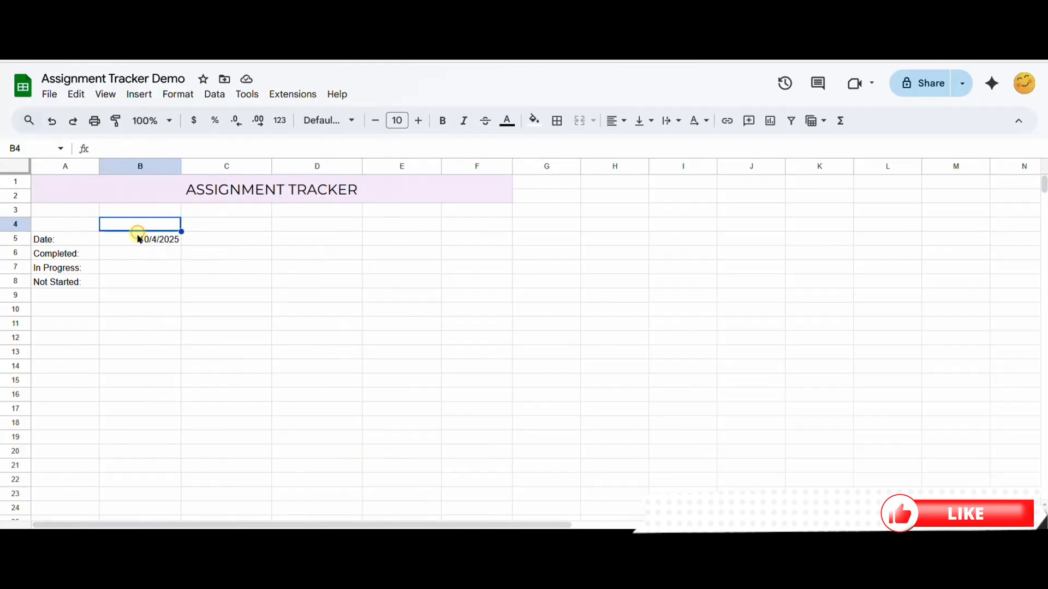
# Step: Format the date in B5 with weekday, full month, day and year, and widen column B to fit it
pyautogui.click(138, 238)
pyautogui.click(178, 94)
pyautogui.moveTo(295, 265)
pyautogui.moveTo(325, 154)
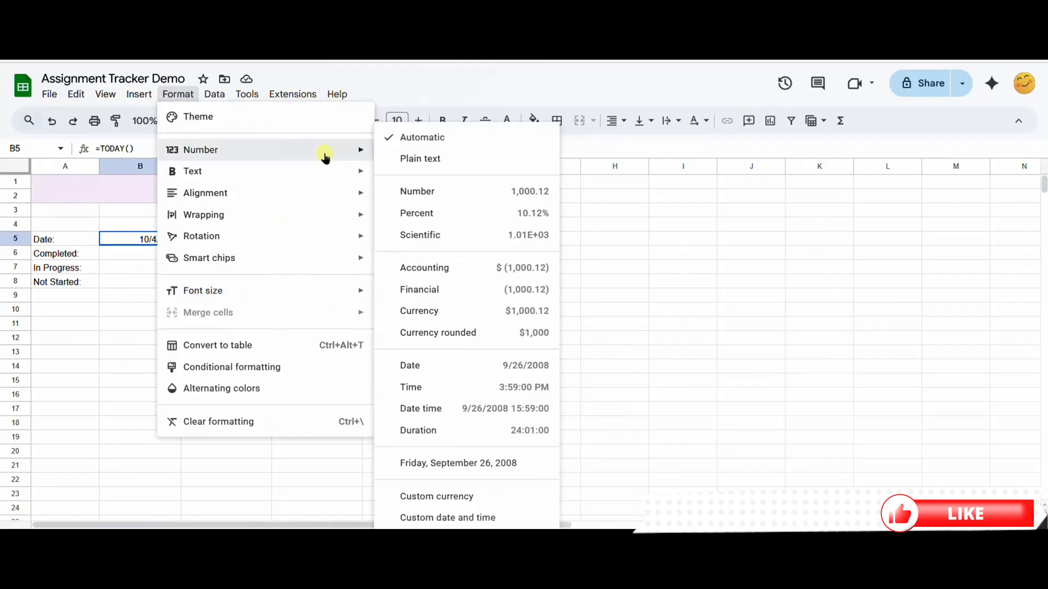
pyautogui.click(465, 518)
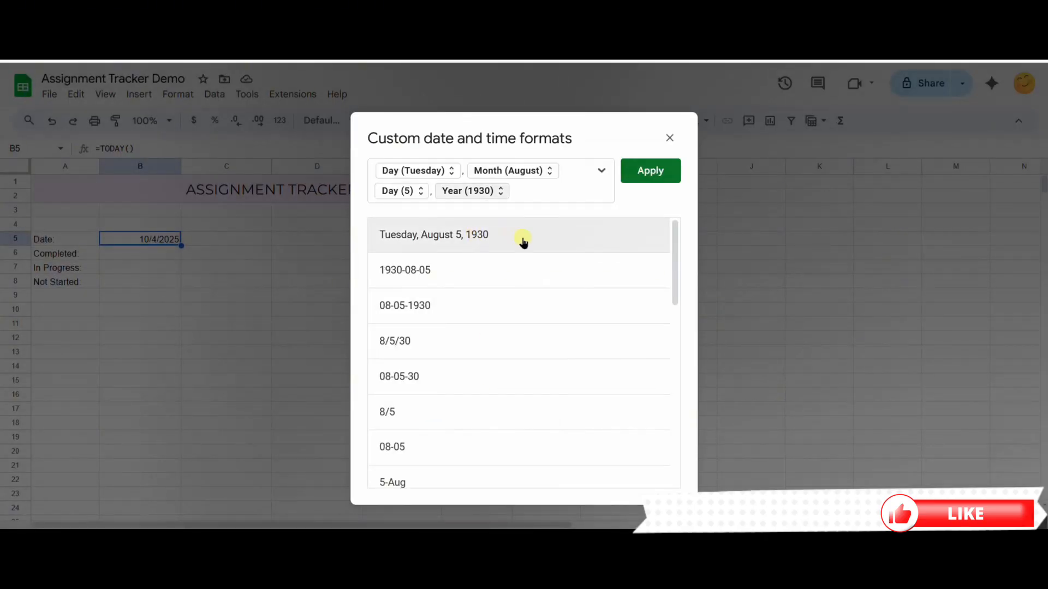
pyautogui.click(645, 173)
pyautogui.moveTo(181, 166); pyautogui.dragTo(229, 167)
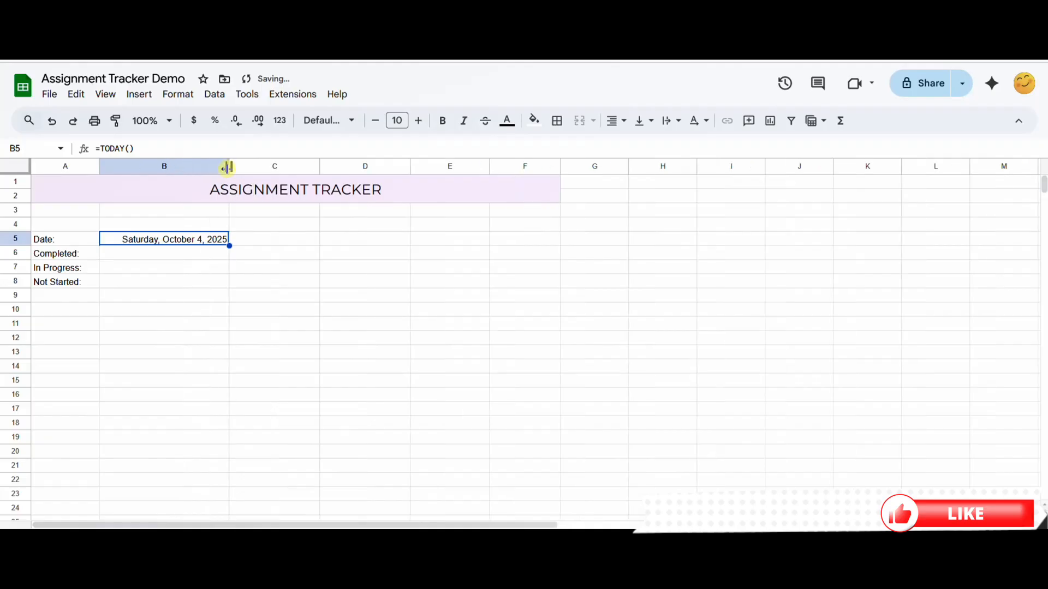
# Step: Set the summary block A5:B8 in Montserrat and make its labels in column A bold
pyautogui.moveTo(58, 239); pyautogui.dragTo(155, 292)
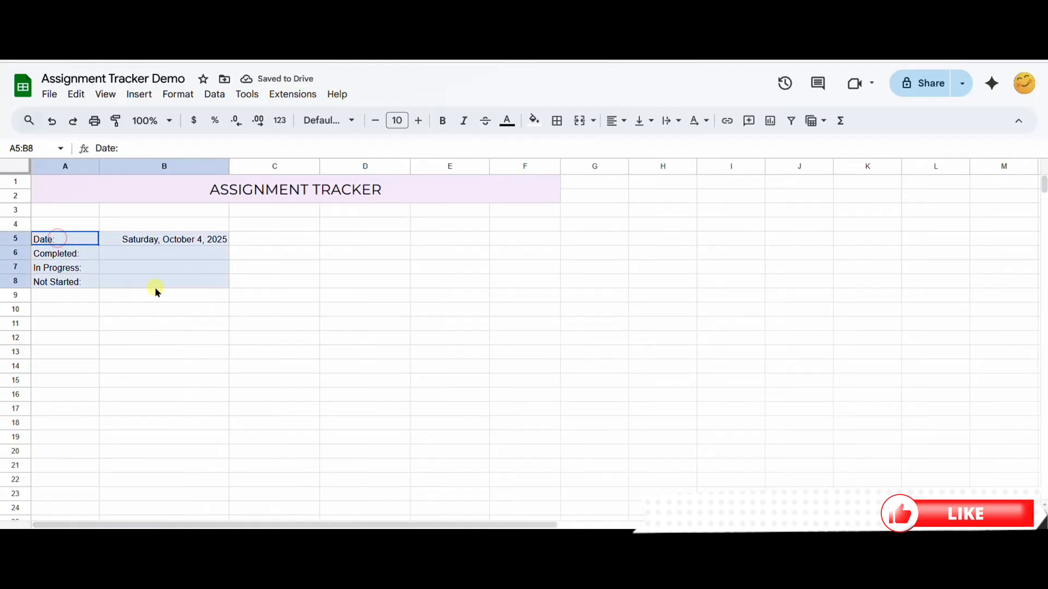
pyautogui.click(346, 120)
pyautogui.click(374, 257)
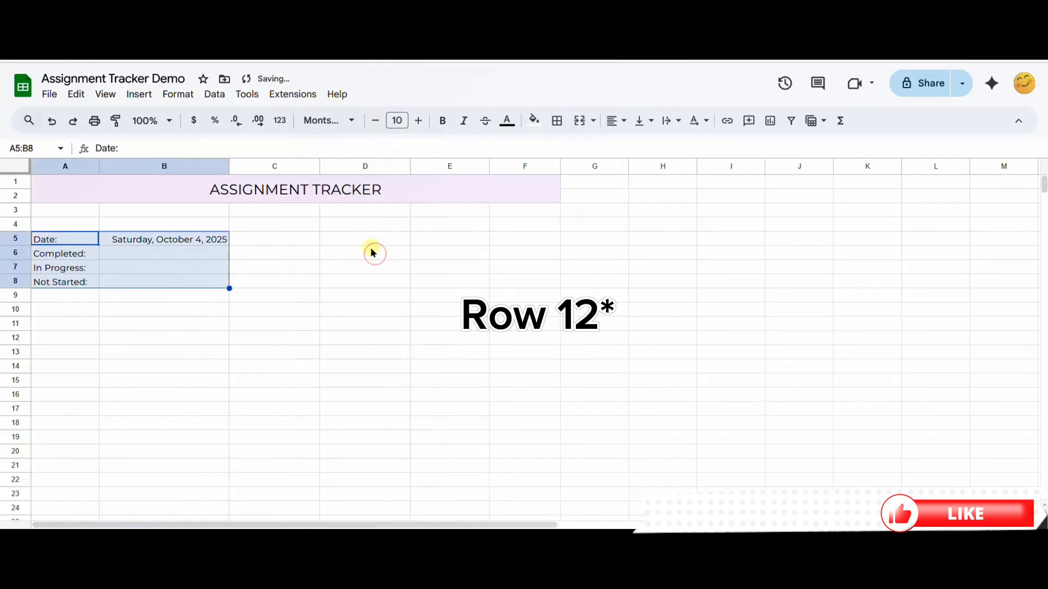
pyautogui.click(212, 295)
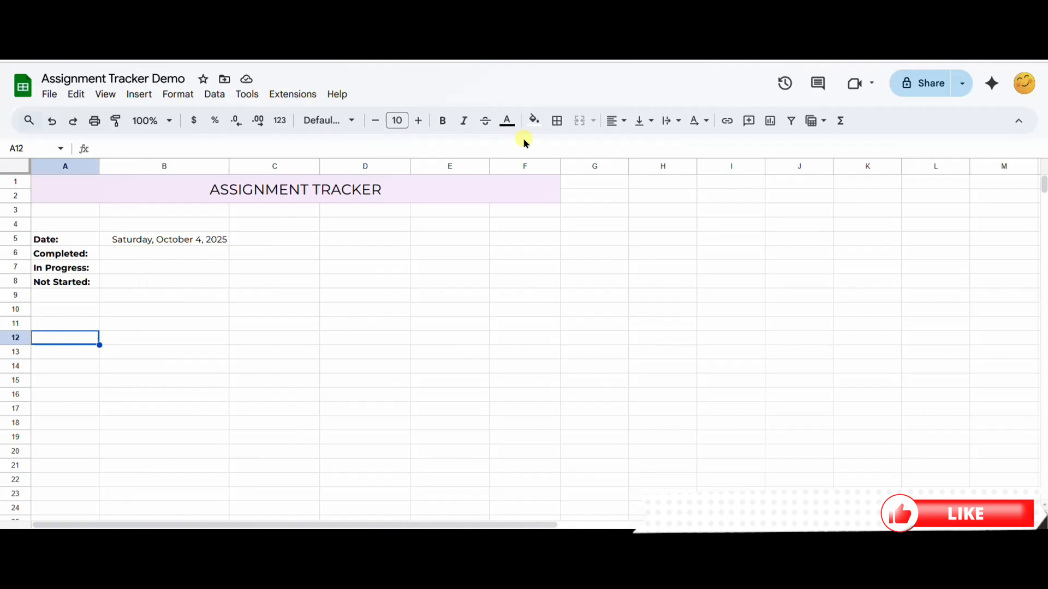
# Step: Enter the headers Task, Course, Due Date, Days Left, Priority and Status across row 12, starting in column A
pyautogui.write('Task')
pyautogui.press('Tab')
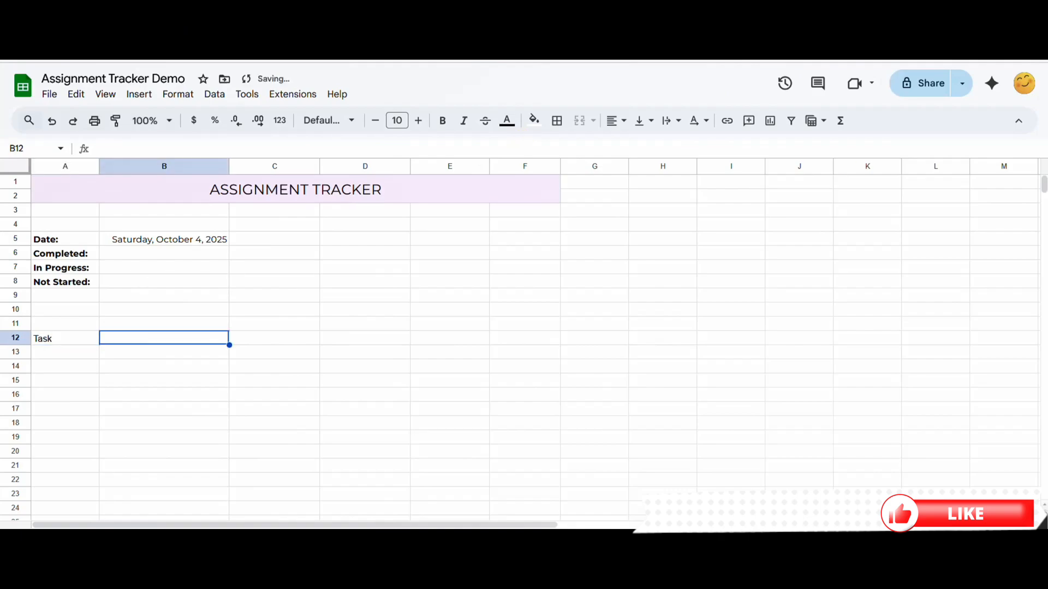
pyautogui.write('Course')
pyautogui.press('Tab')
pyautogui.write('Due Date')
pyautogui.press('Tab')
pyautogui.write('Days Left')
pyautogui.press('Tab')
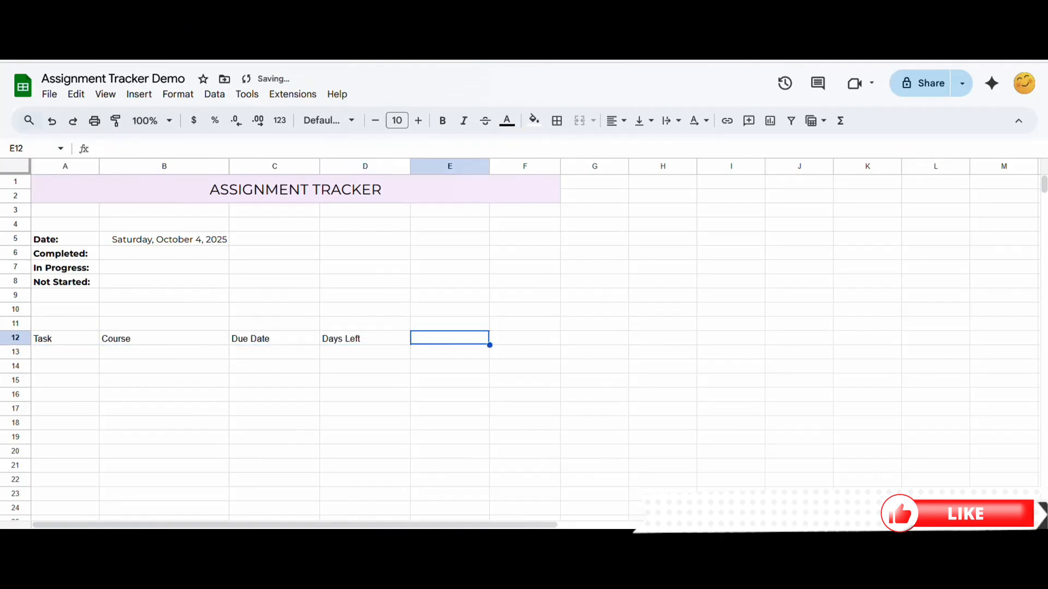
pyautogui.write('Priority')
pyautogui.press('Tab')
pyautogui.write('Status')
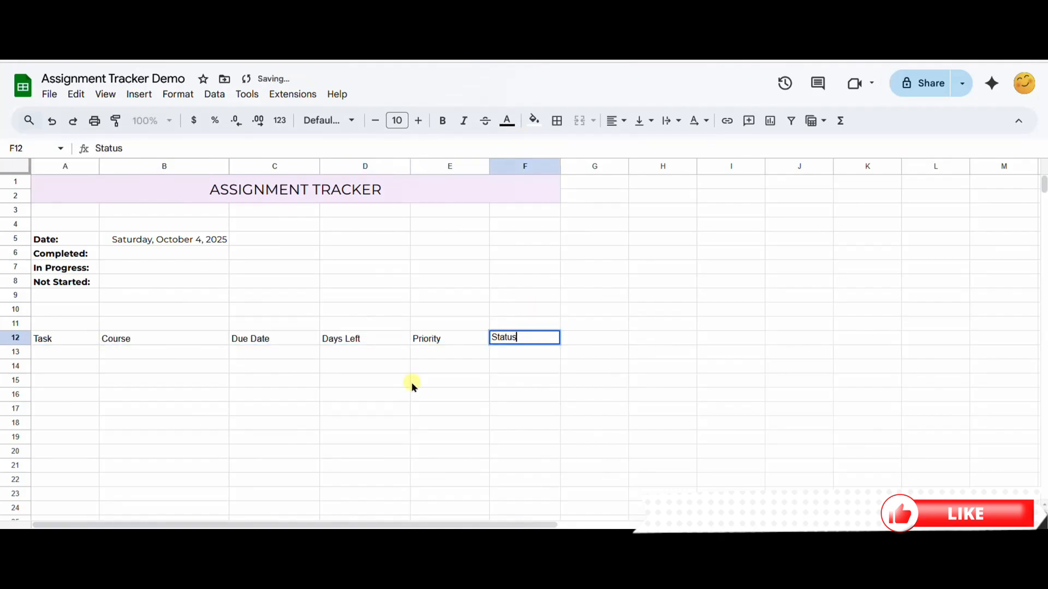
pyautogui.press('Tab')
pyautogui.press('Down')
# Step: Convert the range A12:F13 into a table
pyautogui.moveTo(99, 342); pyautogui.dragTo(555, 355)
pyautogui.rightClick(312, 347)
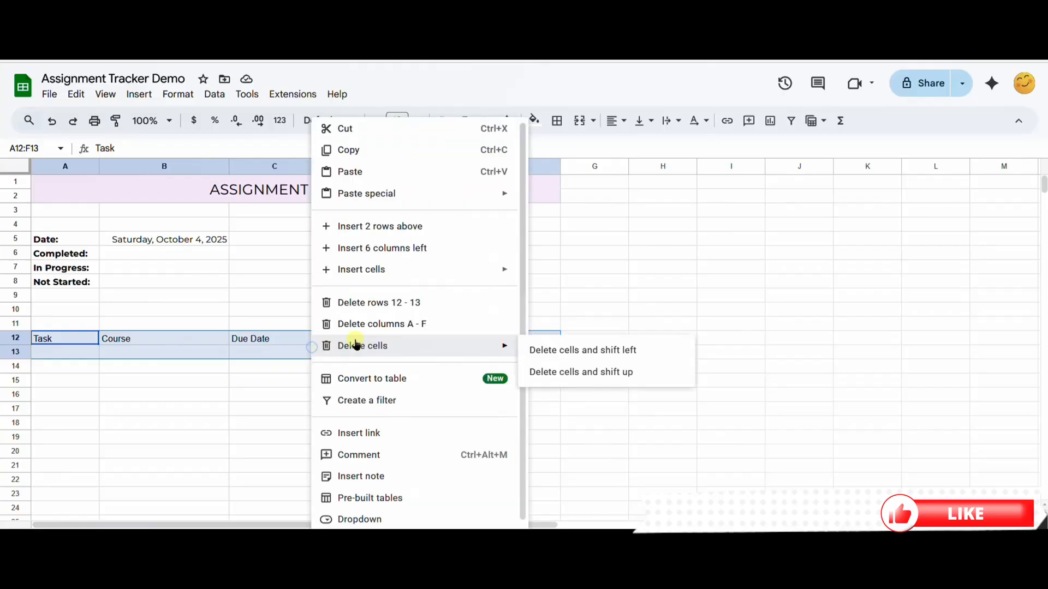
pyautogui.click(411, 383)
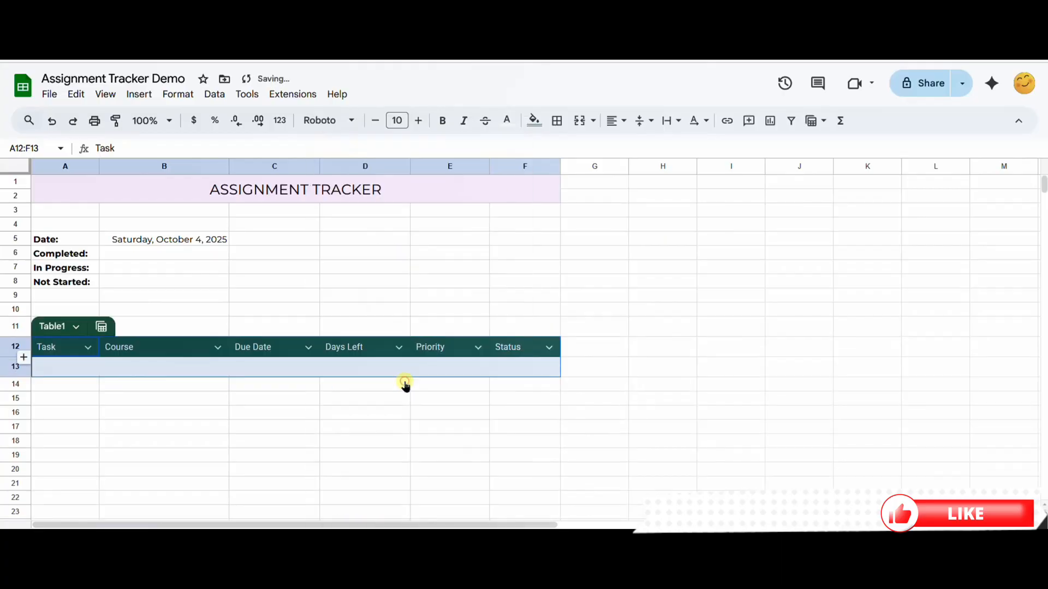
# Step: Set the table's header colour to the light purple sampled from the title banner
pyautogui.click(274, 384)
pyautogui.click(76, 328)
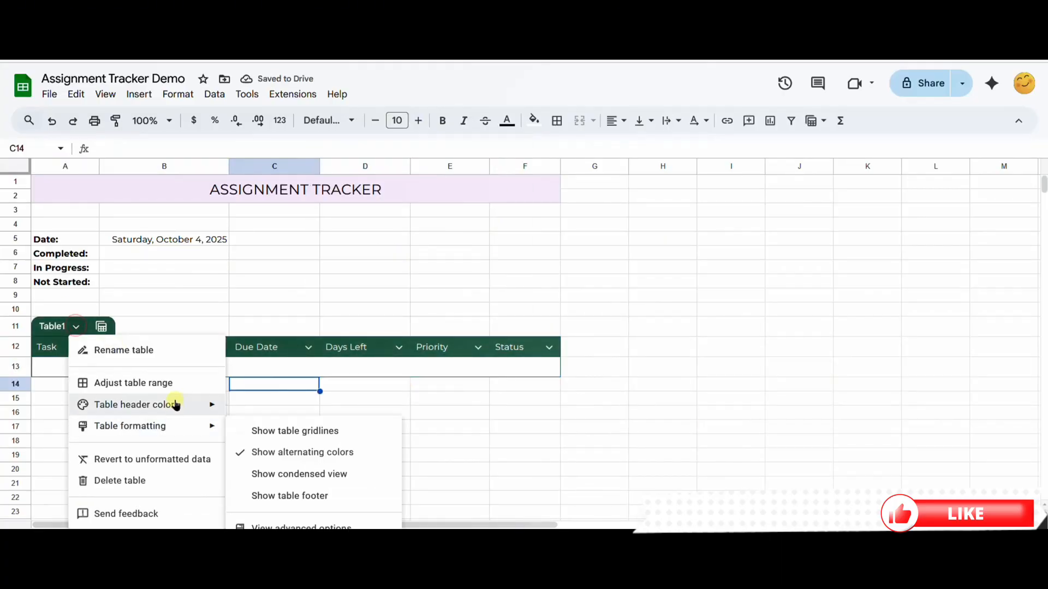
pyautogui.moveTo(175, 402)
pyautogui.click(236, 456)
pyautogui.click(480, 320)
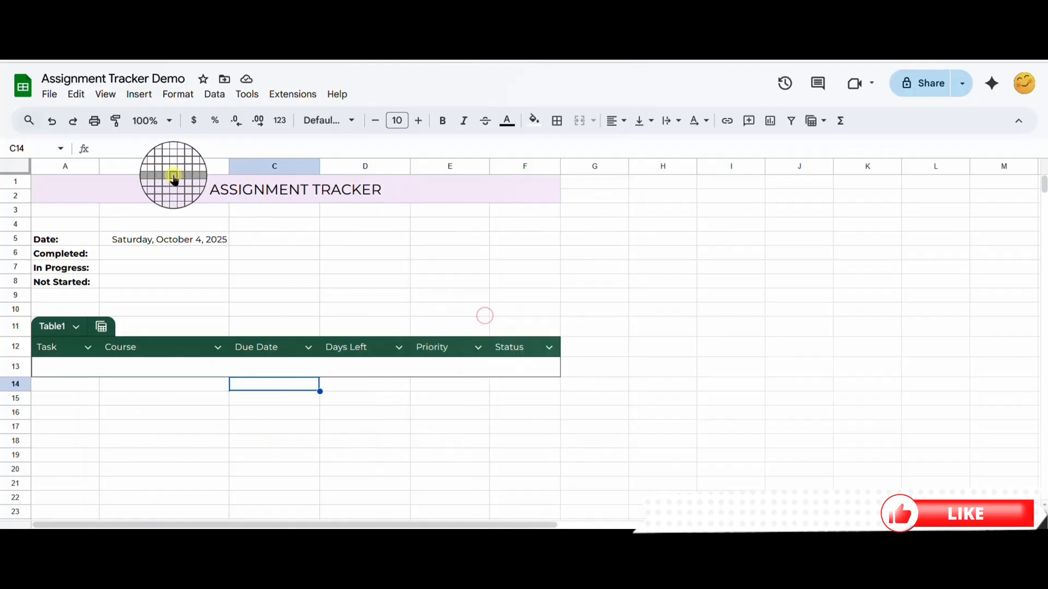
pyautogui.click(166, 189)
pyautogui.click(579, 417)
# Step: Make the table's header text black and bold
pyautogui.moveTo(513, 347); pyautogui.dragTo(54, 347)
pyautogui.click(507, 121)
pyautogui.click(510, 164)
pyautogui.click(573, 386)
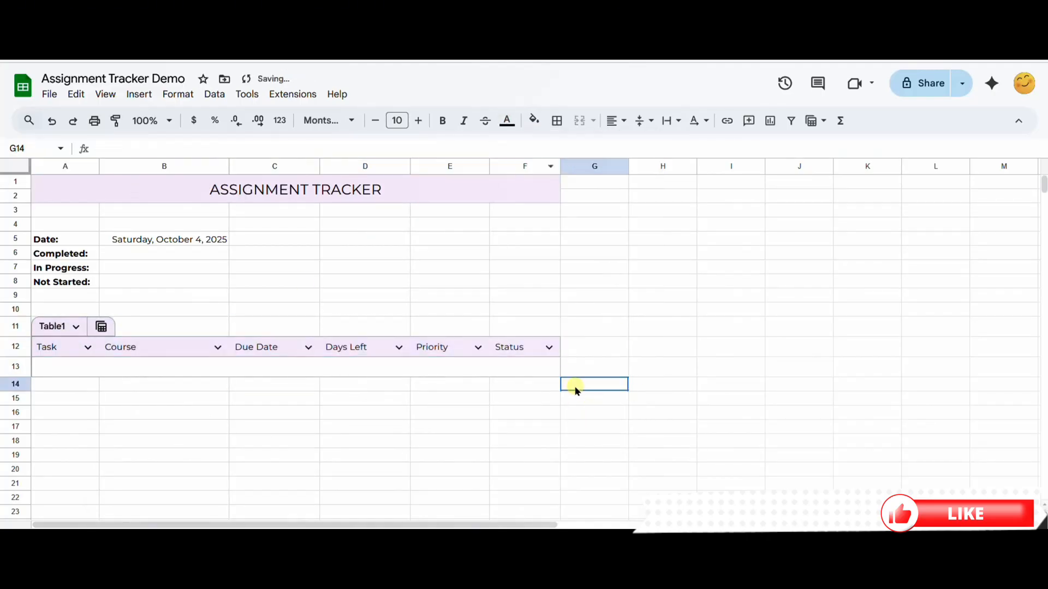
pyautogui.moveTo(524, 347); pyautogui.dragTo(82, 346)
pyautogui.hotkey('ctrl', 'b')
pyautogui.click(186, 382)
# Step: Rename the table as Assignments
pyautogui.click(52, 327)
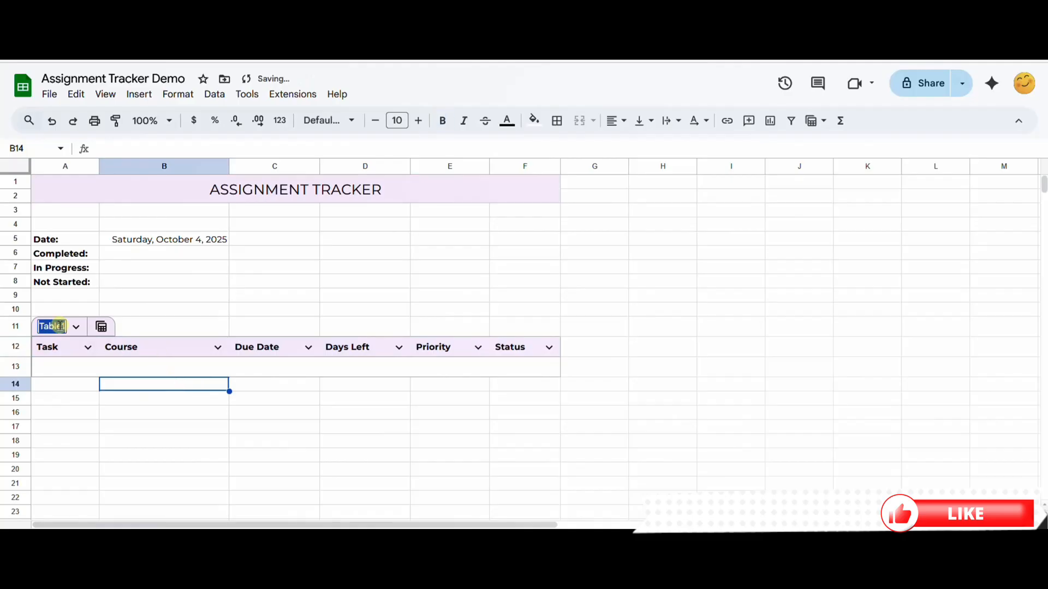
pyautogui.write('Assignments')
pyautogui.press('Return')
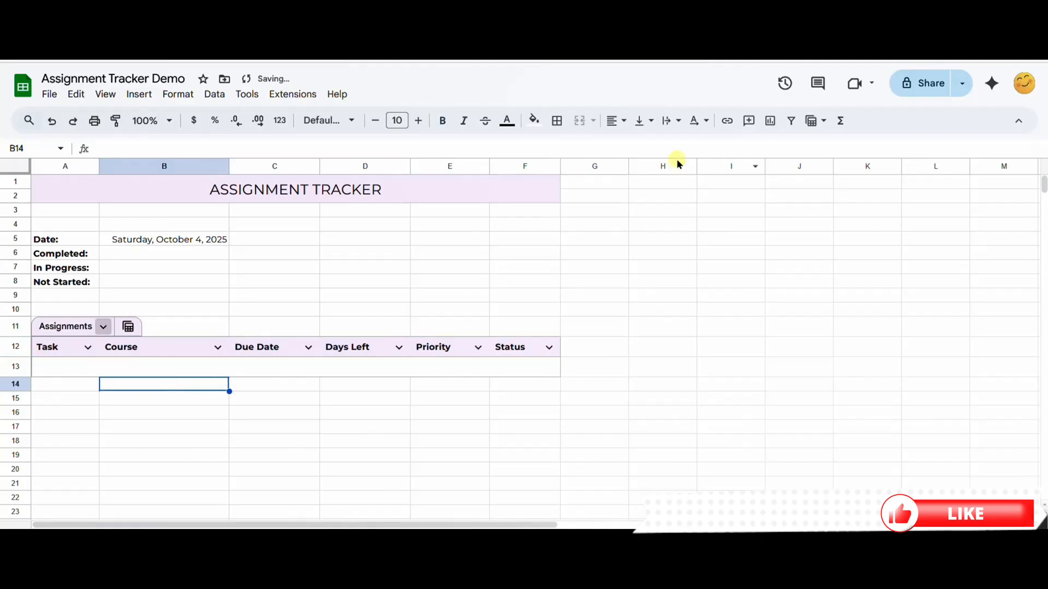
# Step: Set the Due Date column's type to Date and open the date picker in C13
pyautogui.click(308, 348)
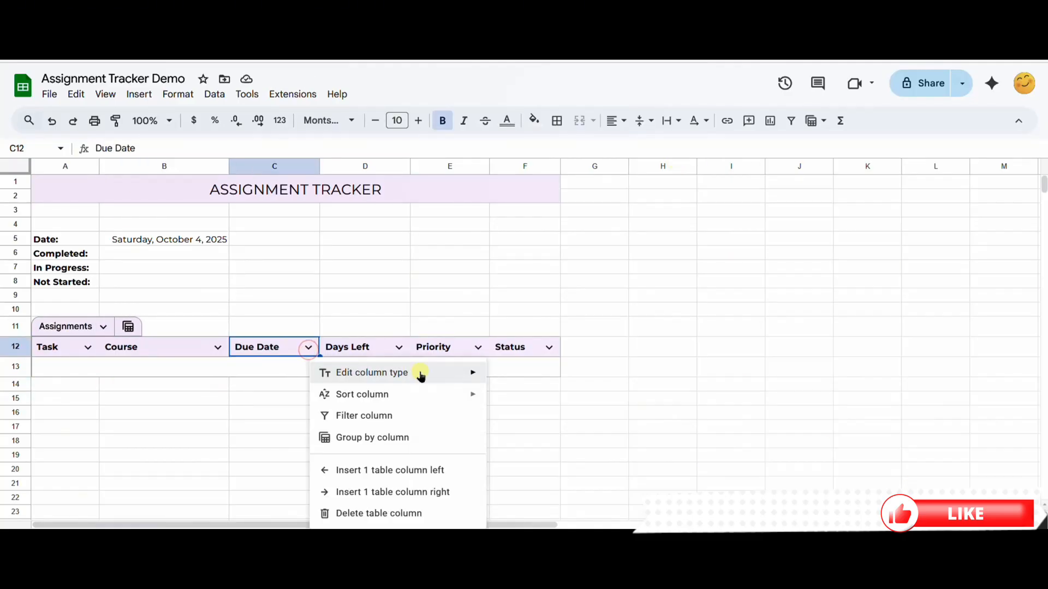
pyautogui.moveTo(421, 376)
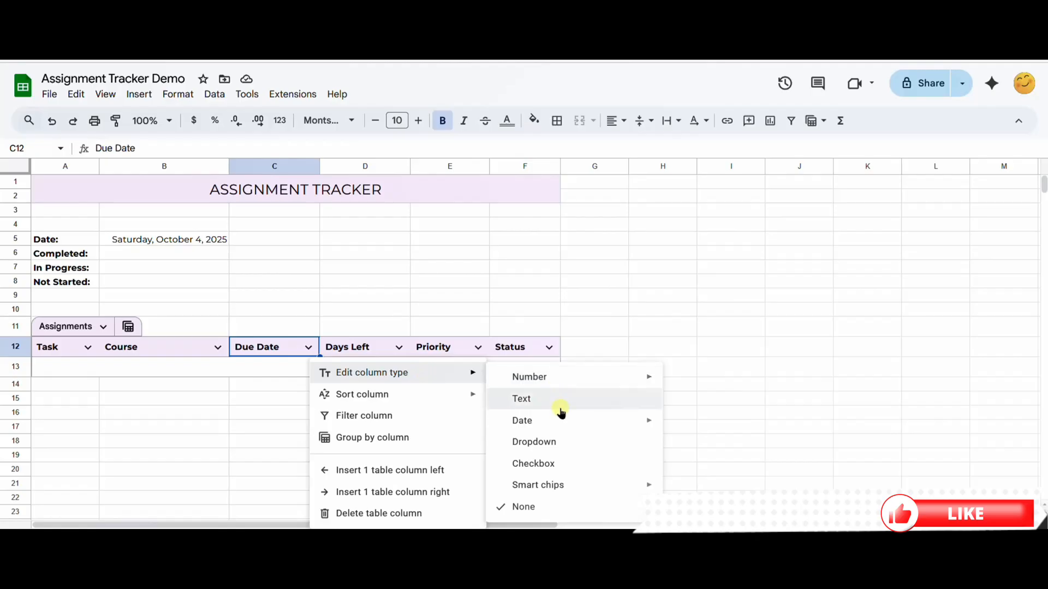
pyautogui.moveTo(561, 422)
pyautogui.click(698, 427)
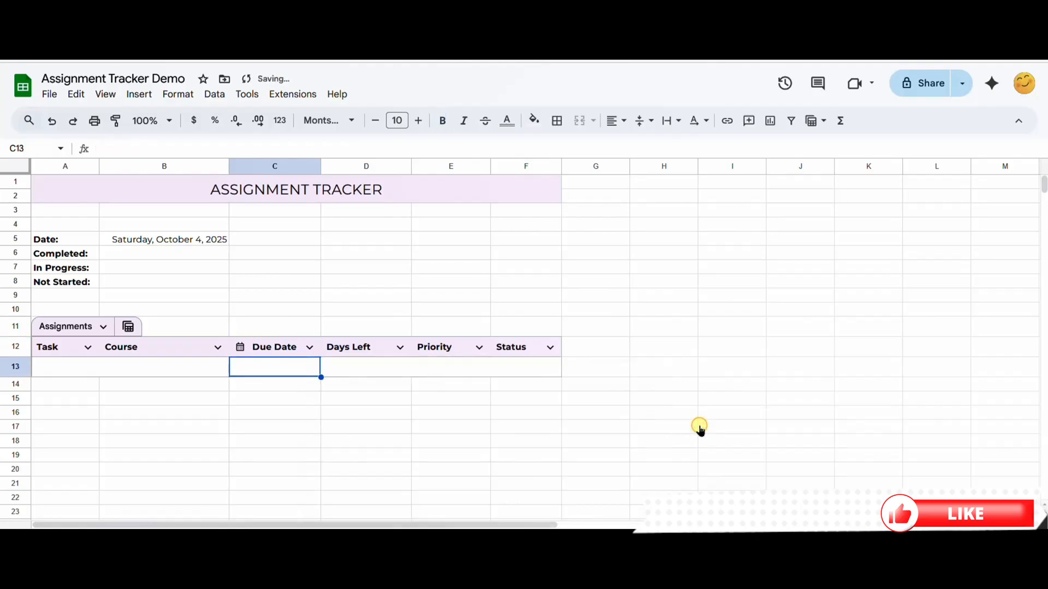
pyautogui.doubleClick(263, 367)
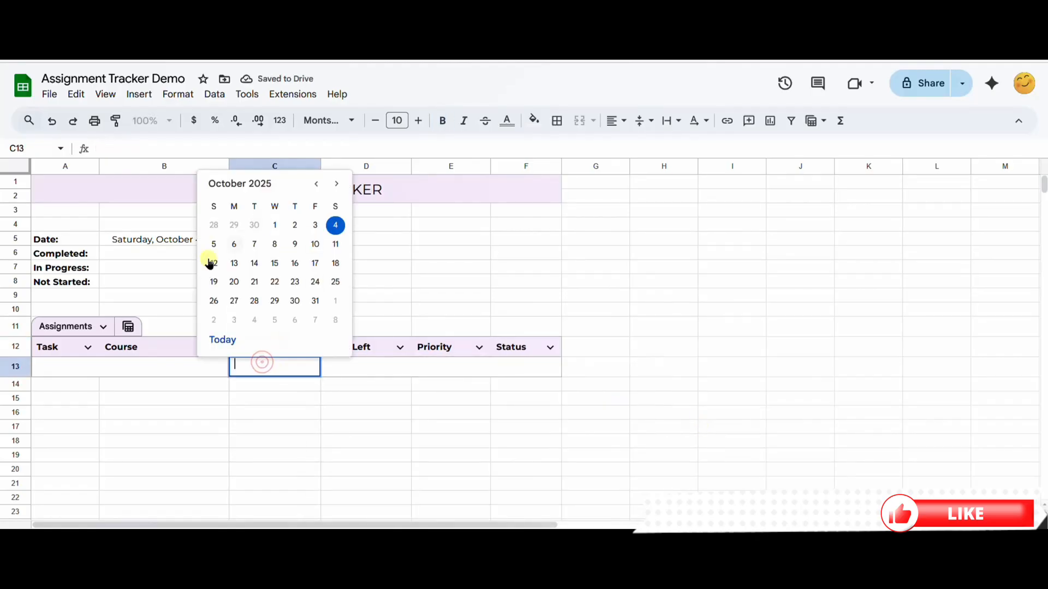
# Step: Close the date picker and set the Status column's type to Dropdown
pyautogui.click(373, 401)
pyautogui.click(548, 349)
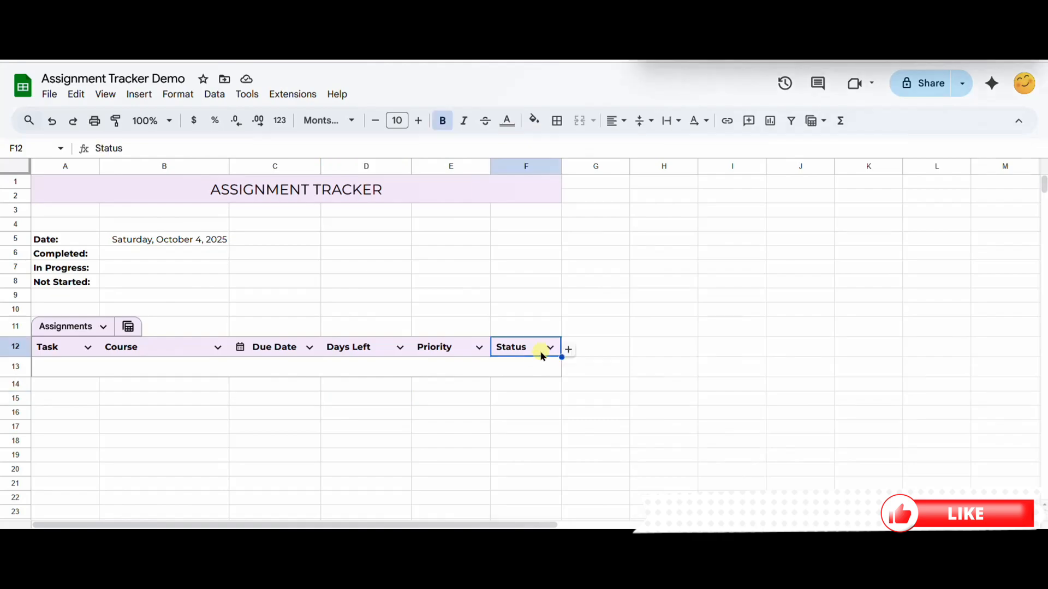
pyautogui.click(549, 348)
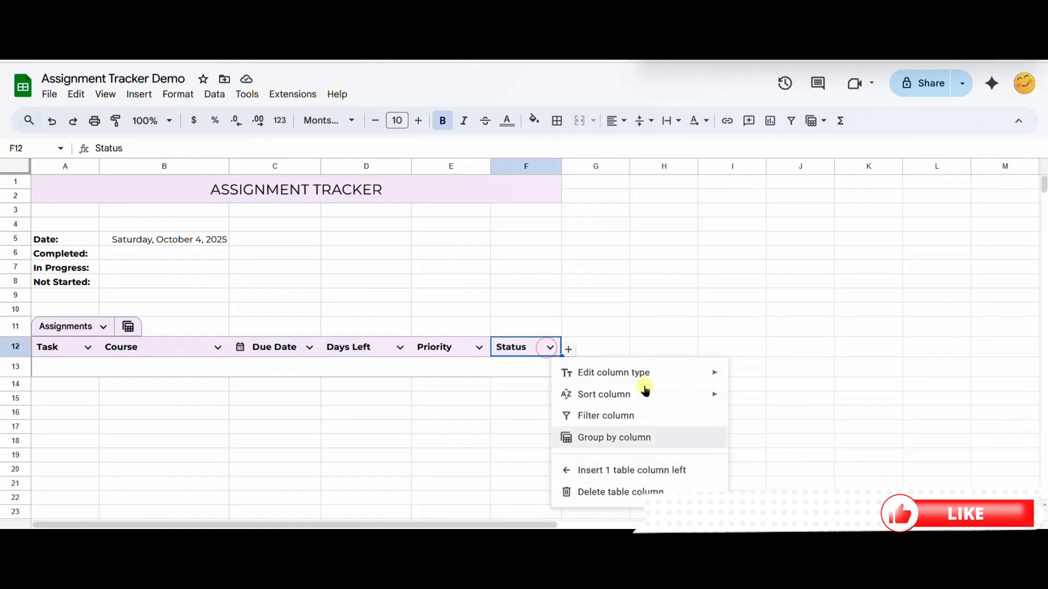
pyautogui.moveTo(650, 377)
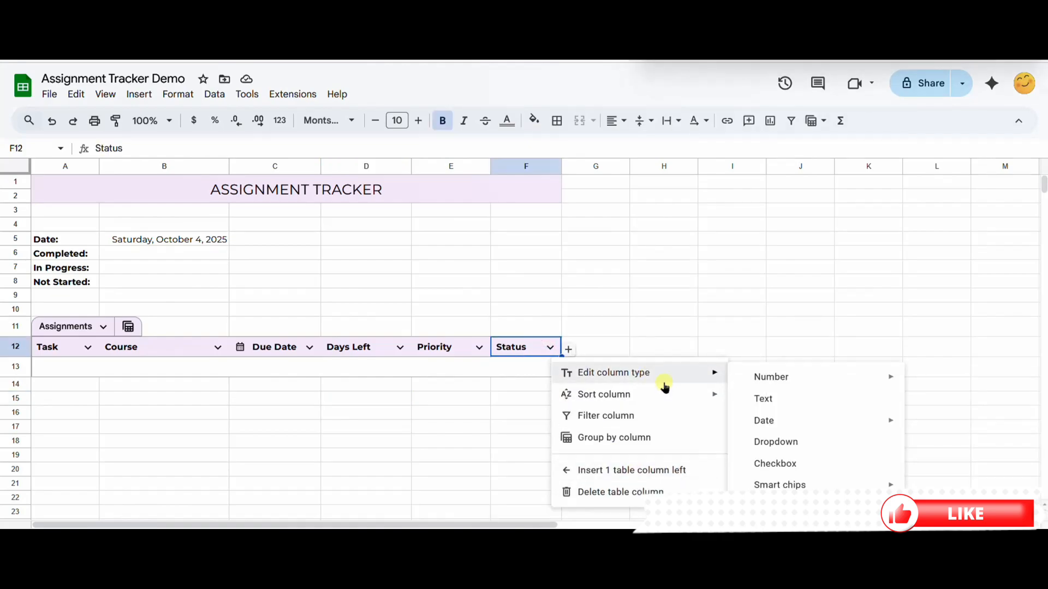
pyautogui.click(783, 451)
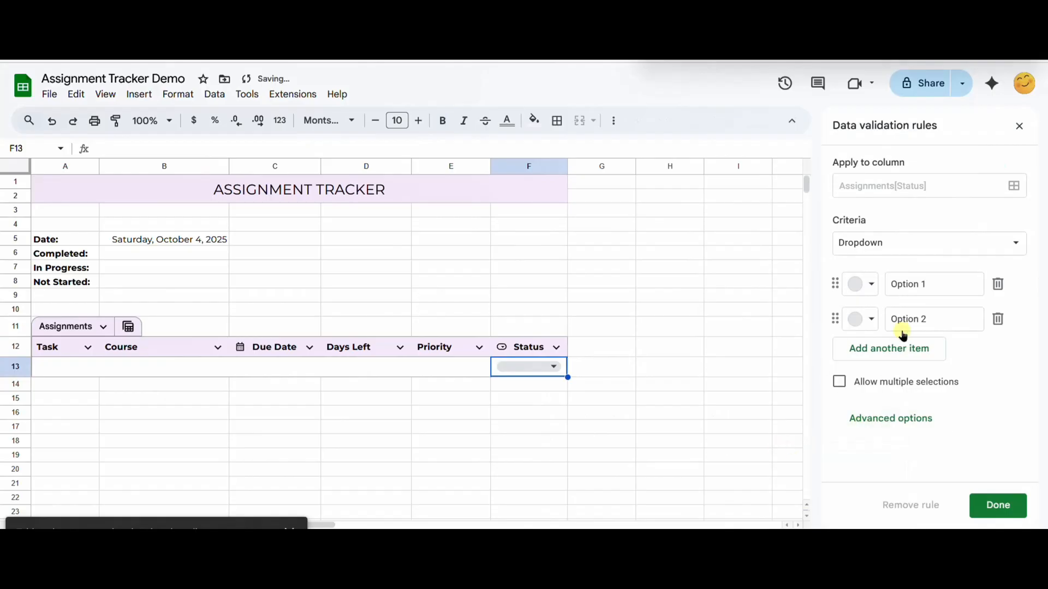
# Step: Give the Status dropdown the options Not Started, In Progress and Completed, and save the rule
pyautogui.click(906, 248)
pyautogui.click(872, 243)
pyautogui.click(927, 284)
pyautogui.write('Not Started')
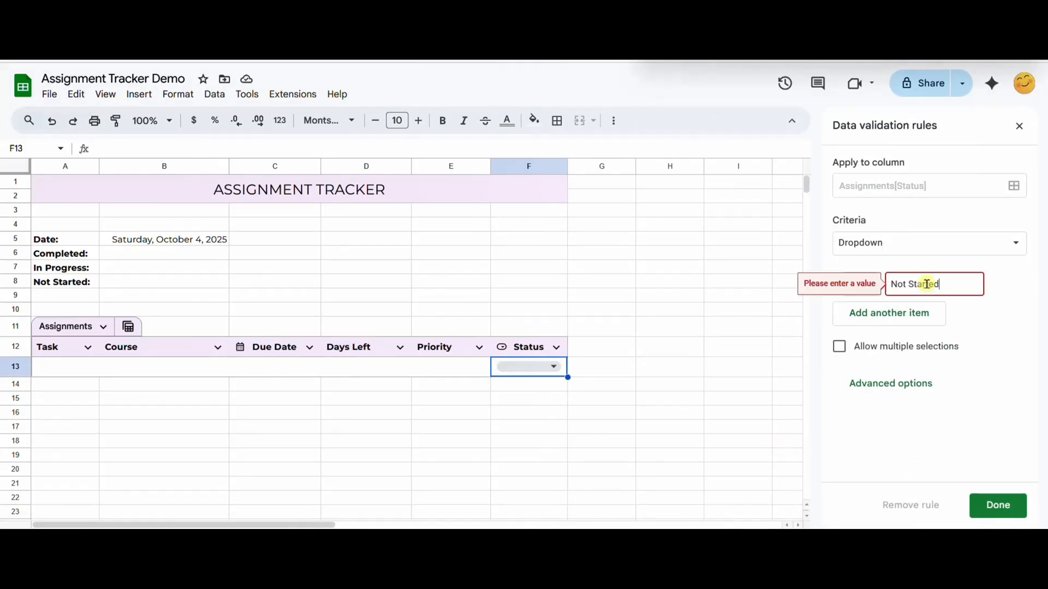
pyautogui.press('Return')
pyautogui.write('In Progress')
pyautogui.press('Return')
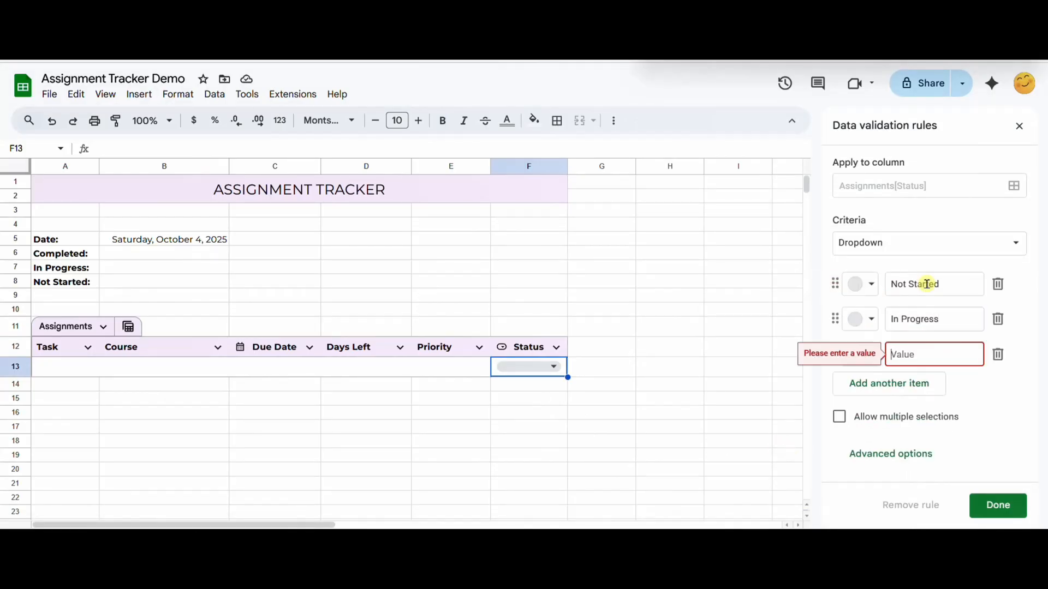
pyautogui.write('Completed')
pyautogui.click(998, 505)
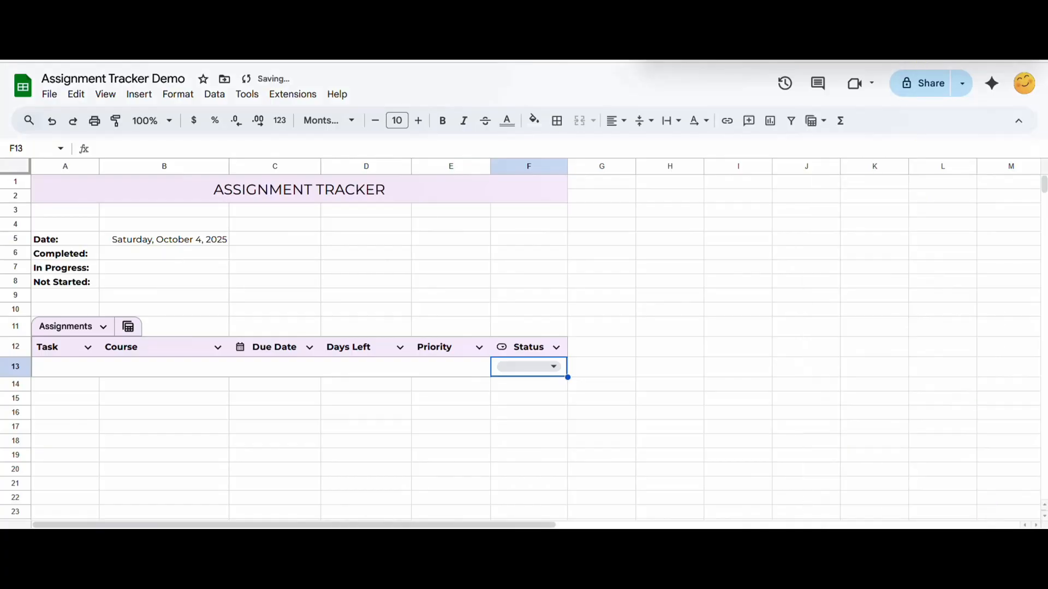
# Step: Colour the Status options light grey for Not Started, light yellow for In Progress and light green for Completed
pyautogui.click(554, 368)
pyautogui.click(605, 456)
pyautogui.click(860, 284)
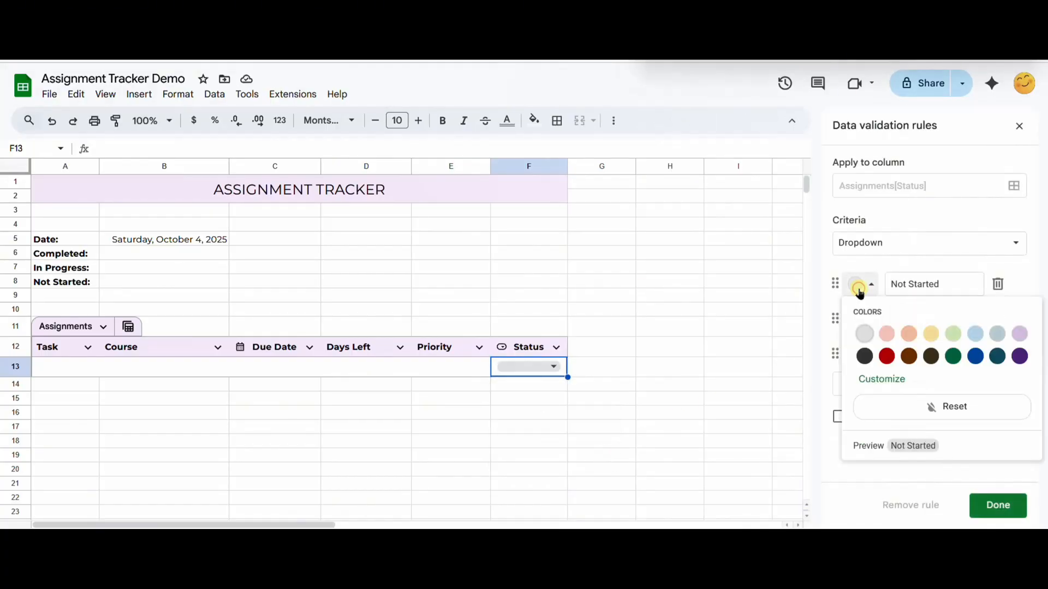
pyautogui.click(862, 338)
pyautogui.click(861, 321)
pyautogui.click(931, 368)
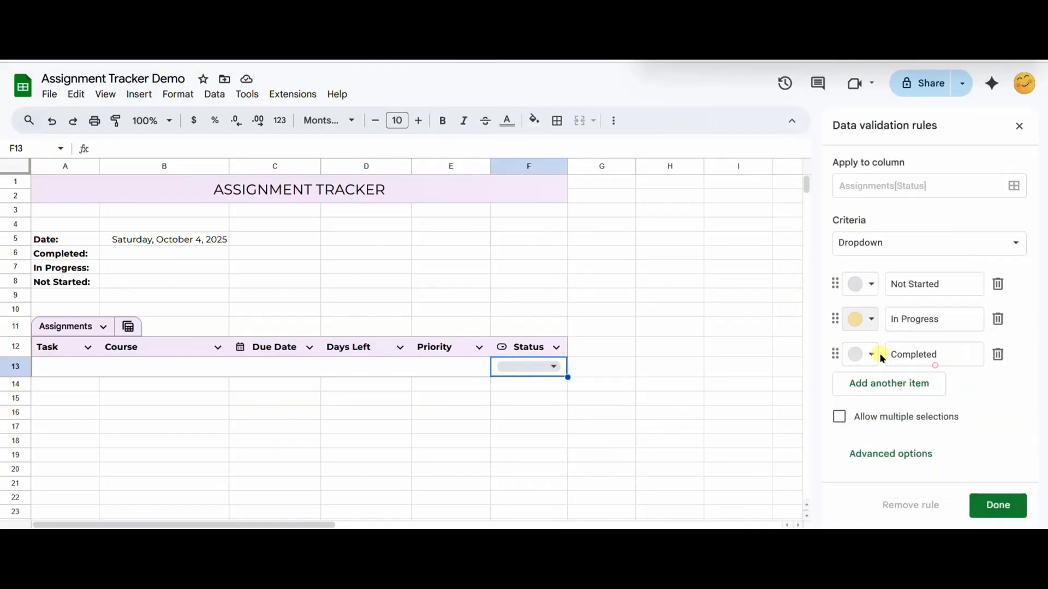
pyautogui.click(872, 355)
pyautogui.click(953, 401)
pyautogui.click(1018, 509)
pyautogui.click(548, 366)
pyautogui.click(468, 412)
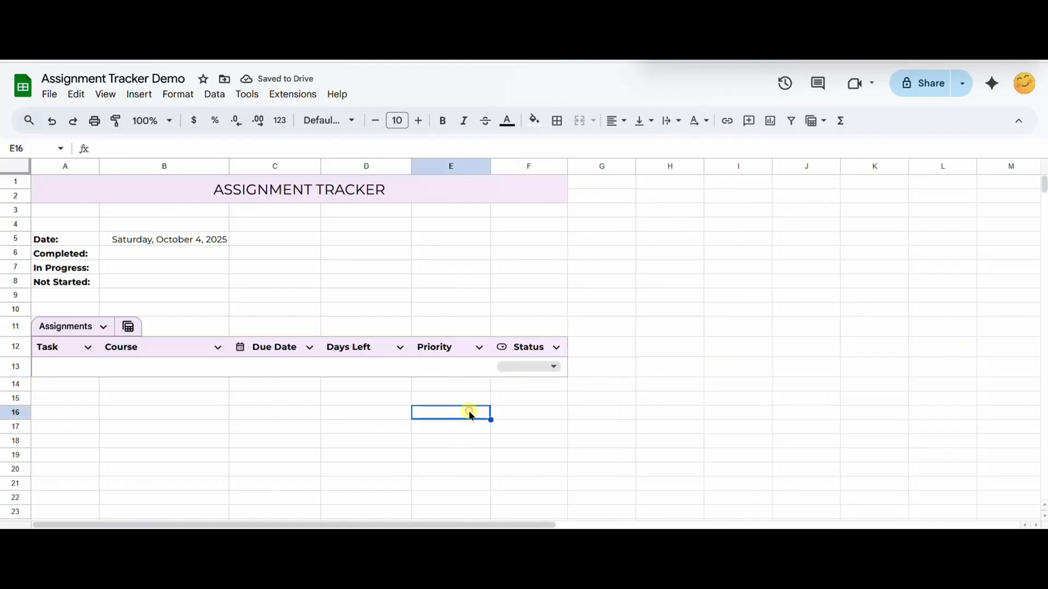
# Step: Set the Priority column's type to Dropdown with the options Low, Medium and High, removing the extra blank option
pyautogui.click(479, 347)
pyautogui.moveTo(554, 379)
pyautogui.click(704, 440)
pyautogui.click(969, 284)
pyautogui.write('Low')
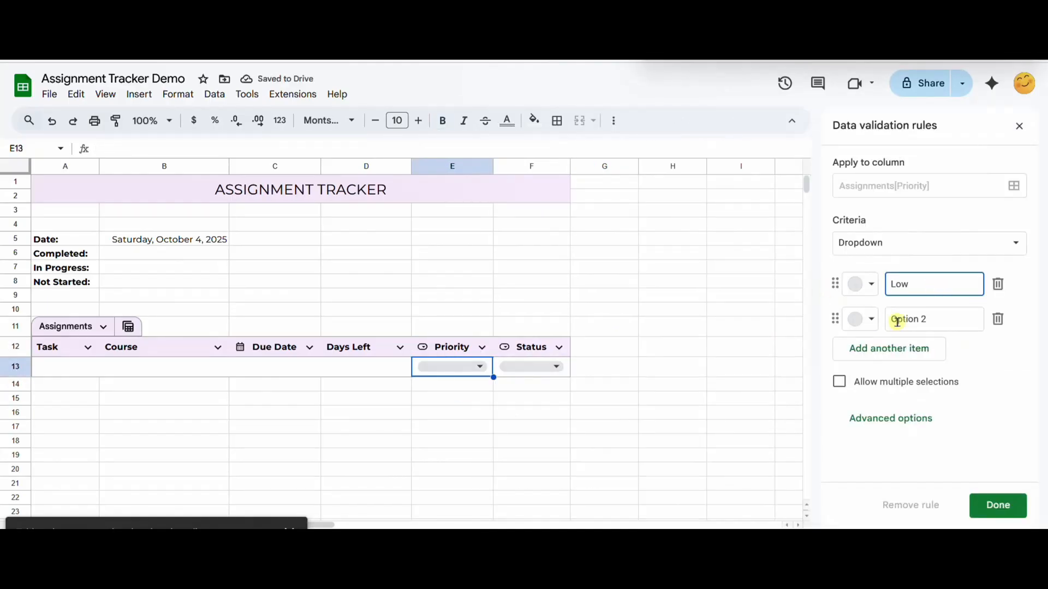
pyautogui.click(901, 319)
pyautogui.write('Medium')
pyautogui.press('Return')
pyautogui.write('High')
pyautogui.press('Return')
pyautogui.click(998, 390)
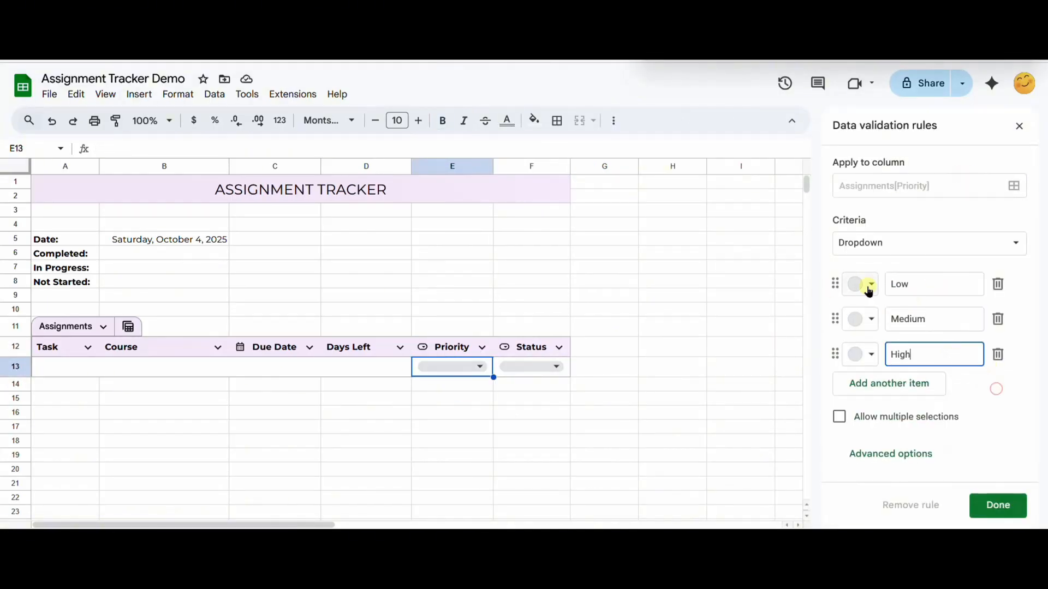
# Step: Colour the Priority options light green for Low, light yellow for Medium and light red for High, and save the rule
pyautogui.click(860, 284)
pyautogui.click(884, 324)
pyautogui.click(865, 320)
pyautogui.click(935, 369)
pyautogui.click(868, 355)
pyautogui.click(888, 405)
pyautogui.click(998, 511)
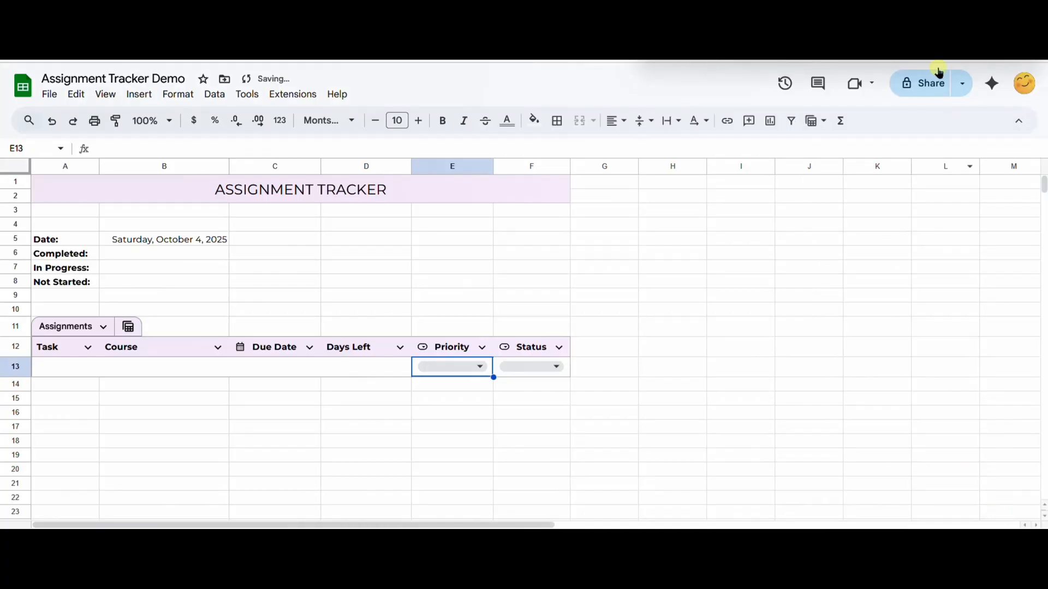
pyautogui.click(453, 366)
pyautogui.click(594, 367)
# Step: Set the Course column's type to Dropdown
pyautogui.click(216, 367)
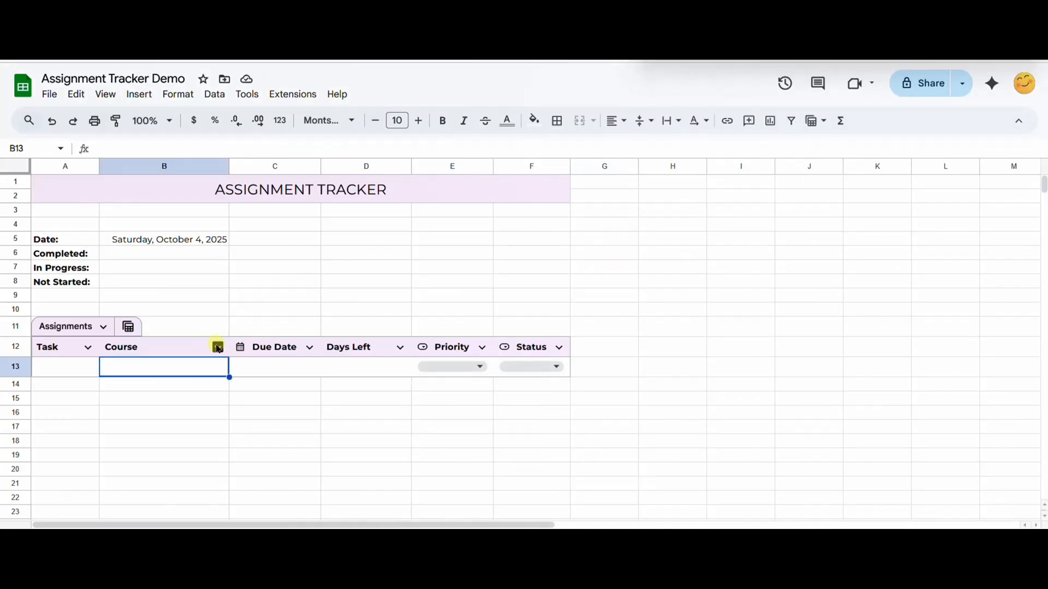
pyautogui.click(218, 347)
pyautogui.moveTo(327, 373)
pyautogui.click(440, 440)
# Step: Give the Course dropdown the options Biology, Math, Chemistry, Physics, History, Geography and English
pyautogui.click(917, 285)
pyautogui.write('Biology')
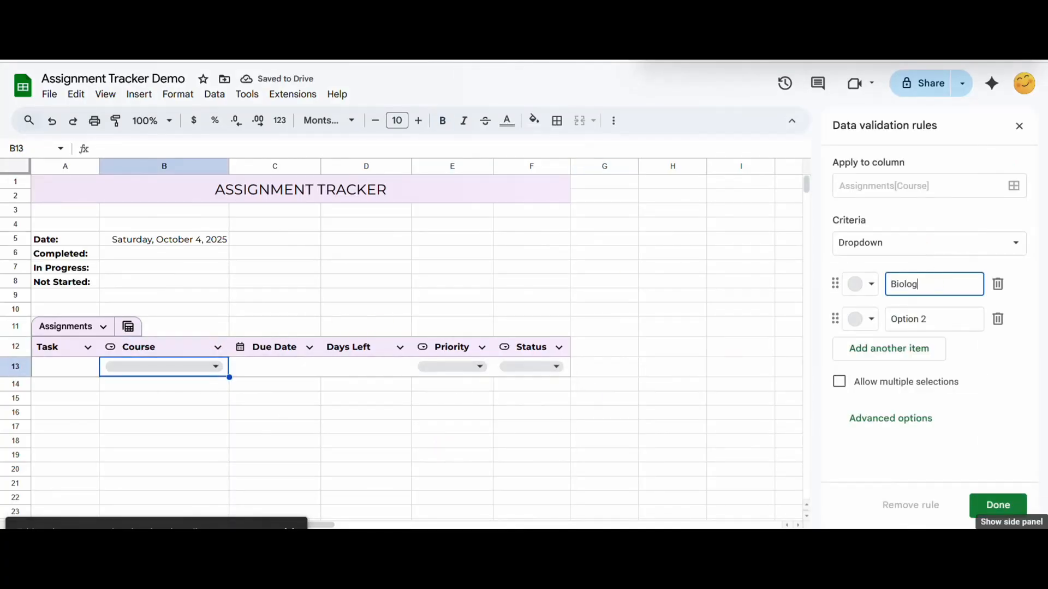
pyautogui.press('Return')
pyautogui.write('Math')
pyautogui.press('Return')
pyautogui.write('Chemistry')
pyautogui.press('Return')
pyautogui.write('Physics')
pyautogui.press('Return')
pyautogui.write('History')
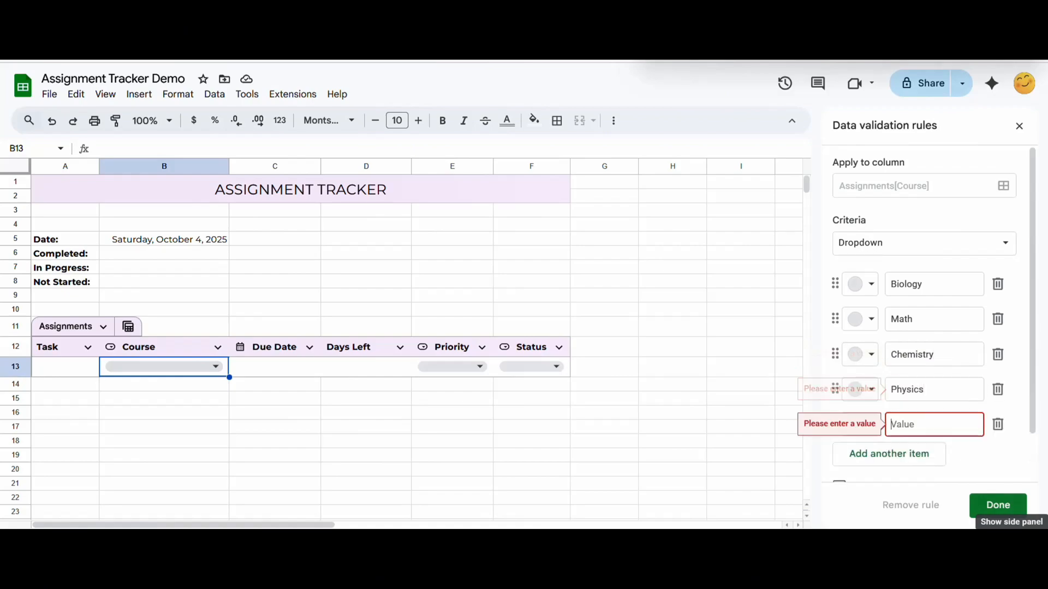
pyautogui.press('Return')
pyautogui.write('Geography')
pyautogui.press('Return')
pyautogui.write('English')
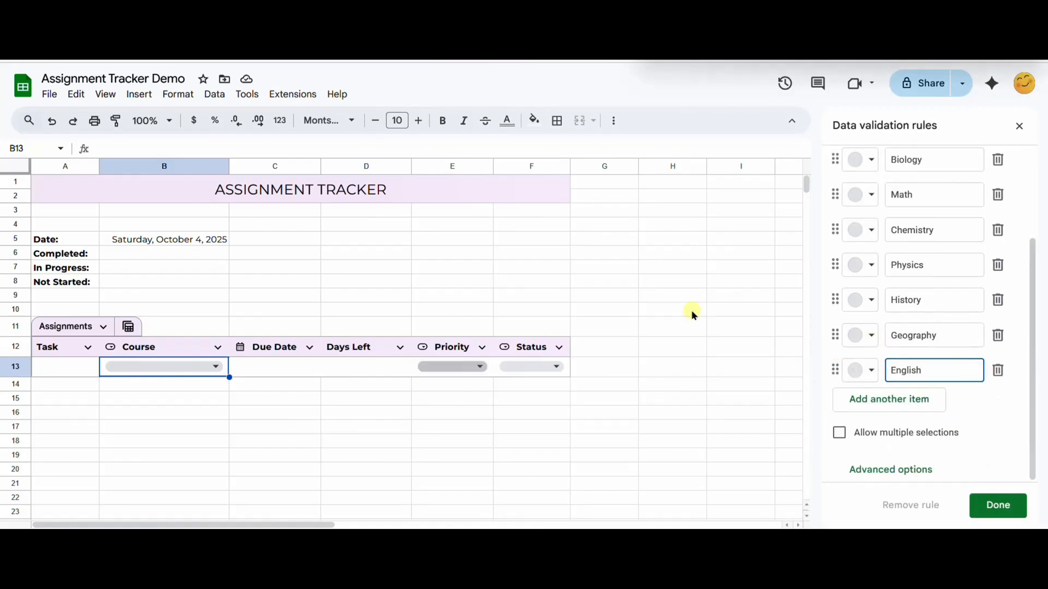
# Step: Colour the Biology option light green, Math light blue and Chemistry light purple
pyautogui.click(863, 160)
pyautogui.click(953, 210)
pyautogui.click(862, 194)
pyautogui.click(975, 245)
# Step: Give the Physics option a custom pale orange colour and the History option a custom pale lavender colour
pyautogui.click(859, 265)
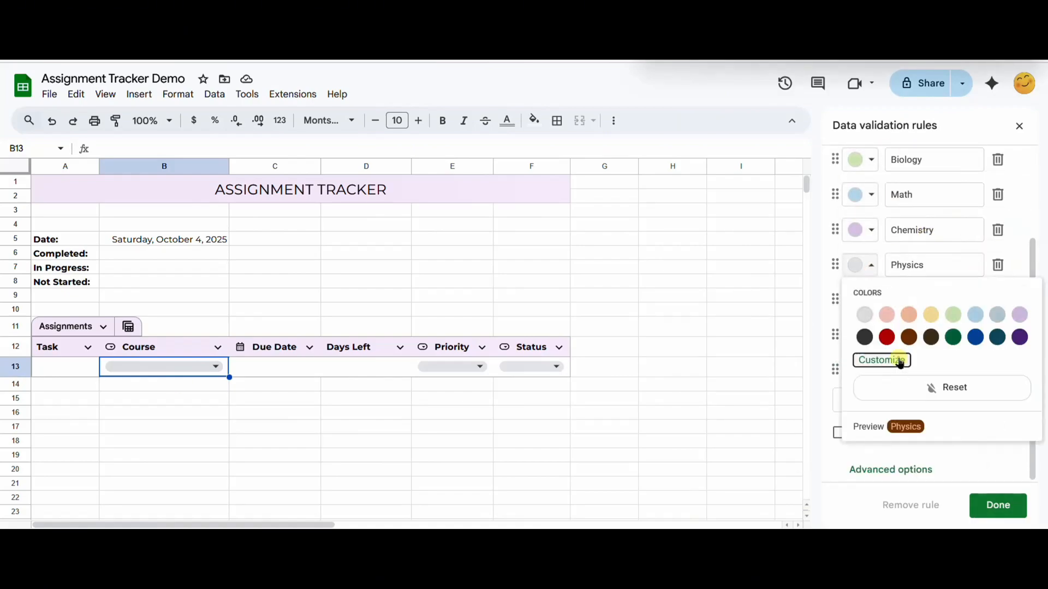
pyautogui.click(889, 358)
pyautogui.moveTo(767, 440); pyautogui.dragTo(821, 461)
pyautogui.click(839, 524)
pyautogui.click(861, 300)
pyautogui.click(891, 398)
pyautogui.click(838, 525)
pyautogui.click(861, 256)
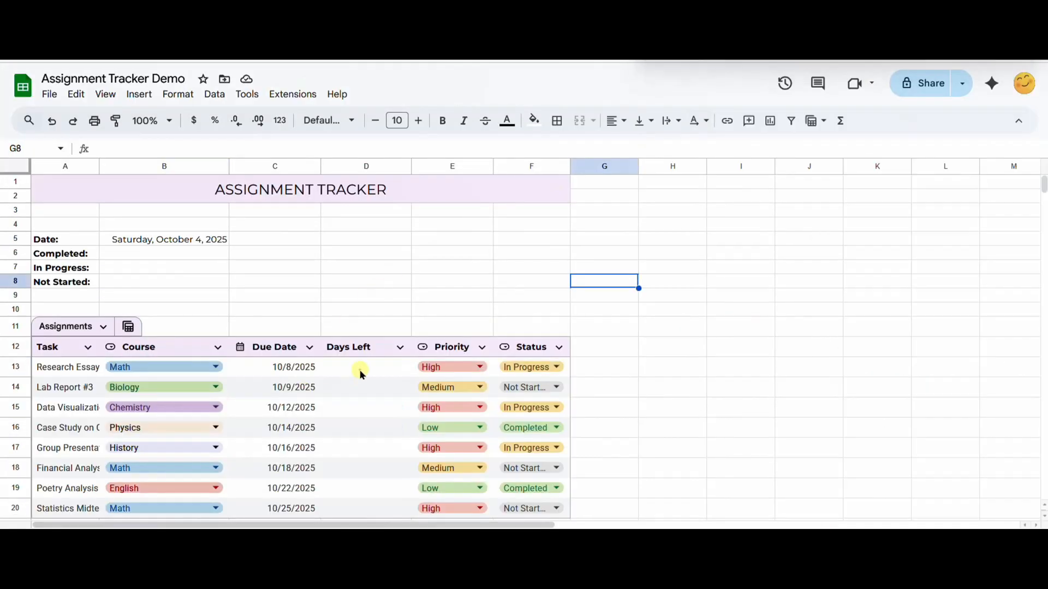
# Step: Calculate the first assignment's days left in D13 with the formula =C13-TODAY()
pyautogui.click(359, 368)
pyautogui.click(283, 147)
pyautogui.write('=')
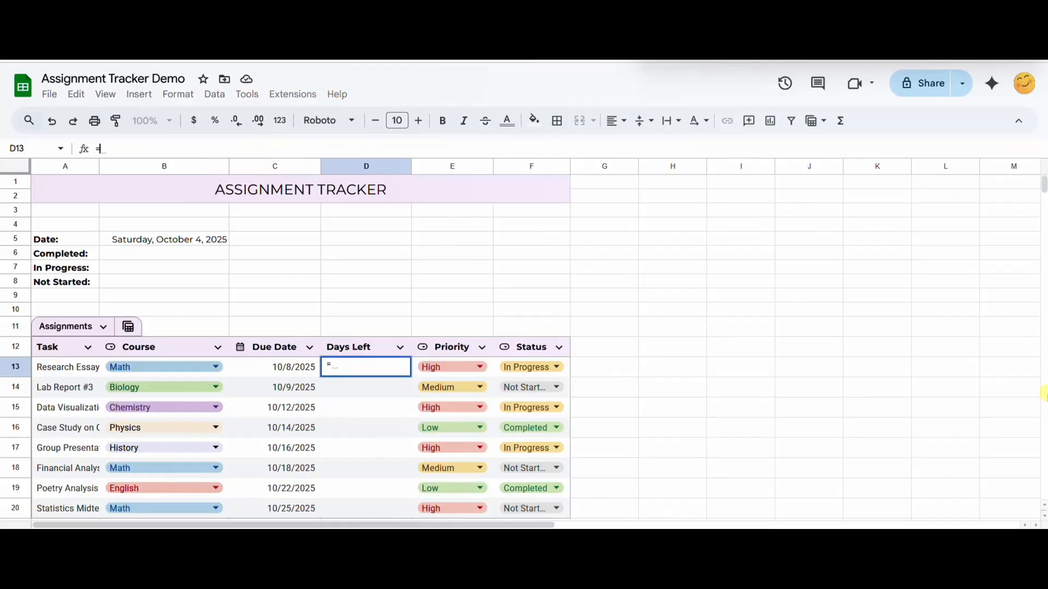
pyautogui.click(295, 372)
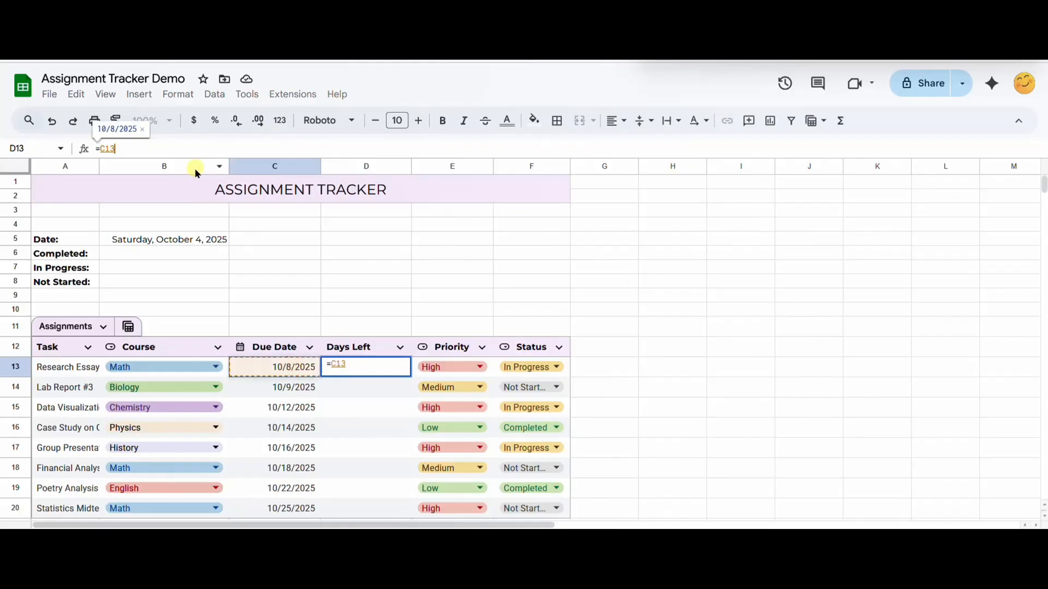
pyautogui.write('-TODAY()')
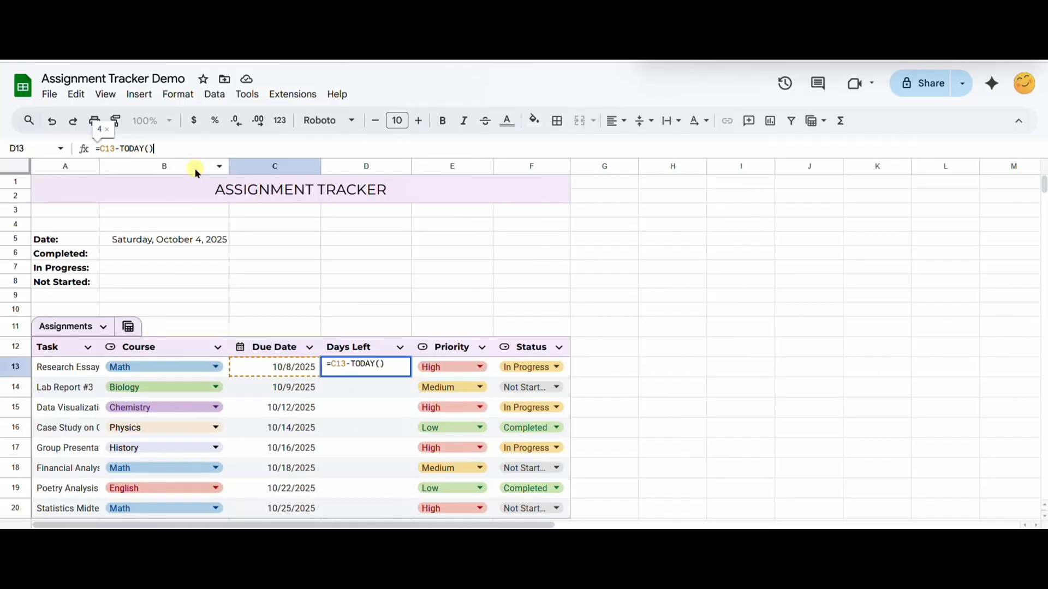
pyautogui.press('Return')
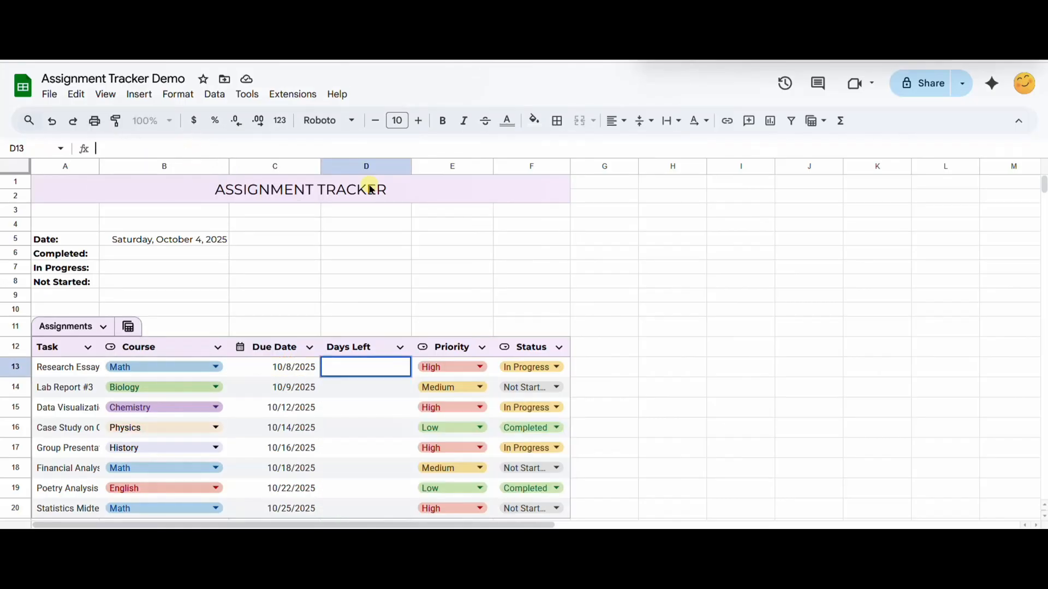
# Step: Fill the Days Left column by entering =ARRAYFORMULA(IF(C13:C="", "", C13:C - TODAY())) in D13
pyautogui.write('=ARRAYFORMULA(IF(C13:C="", "", C13:C - TODAY()))')
pyautogui.click(196, 149)
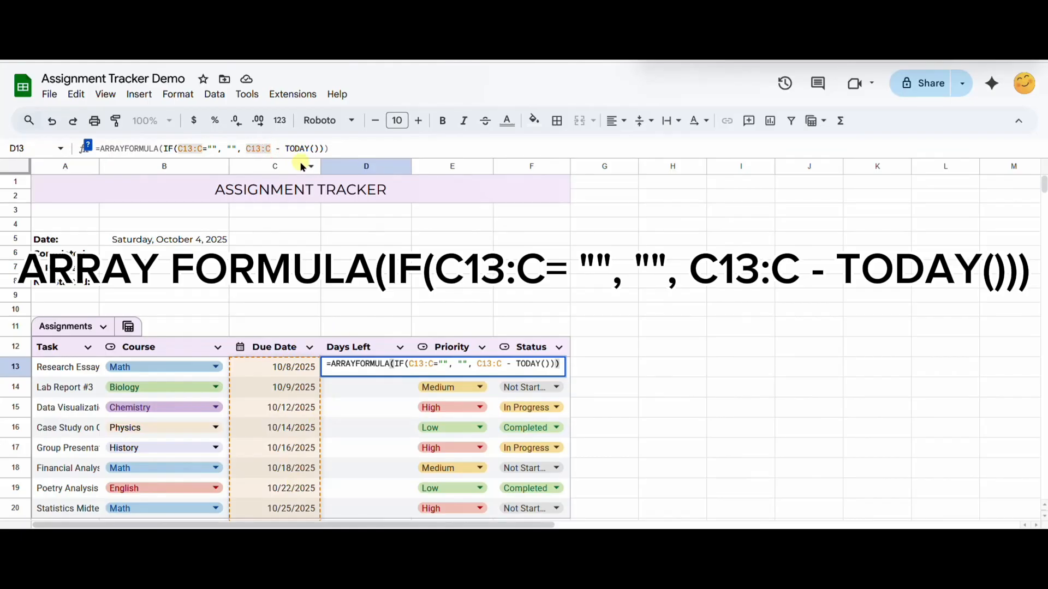
pyautogui.click(333, 149)
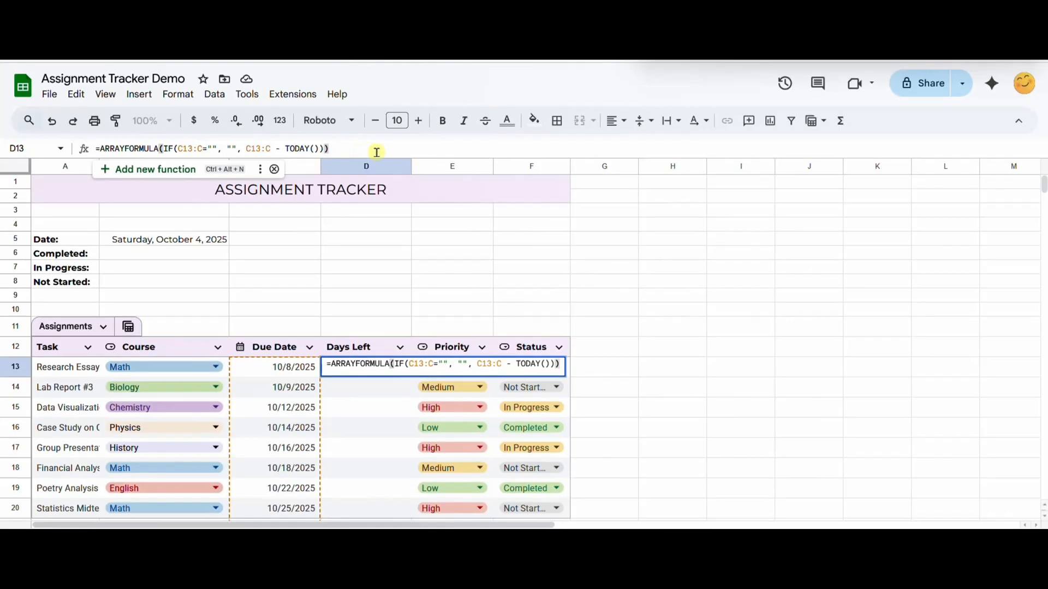
pyautogui.press('Return')
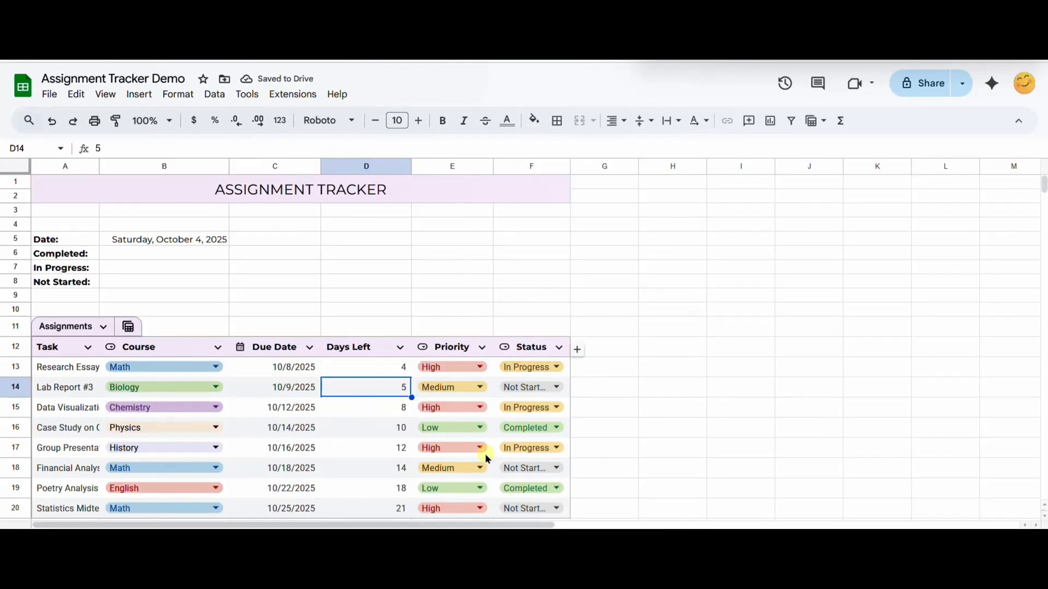
pyautogui.click(382, 467)
# Step: Widen the Task, Status and Priority columns so their full entries fit
pyautogui.moveTo(99, 166); pyautogui.dragTo(190, 163)
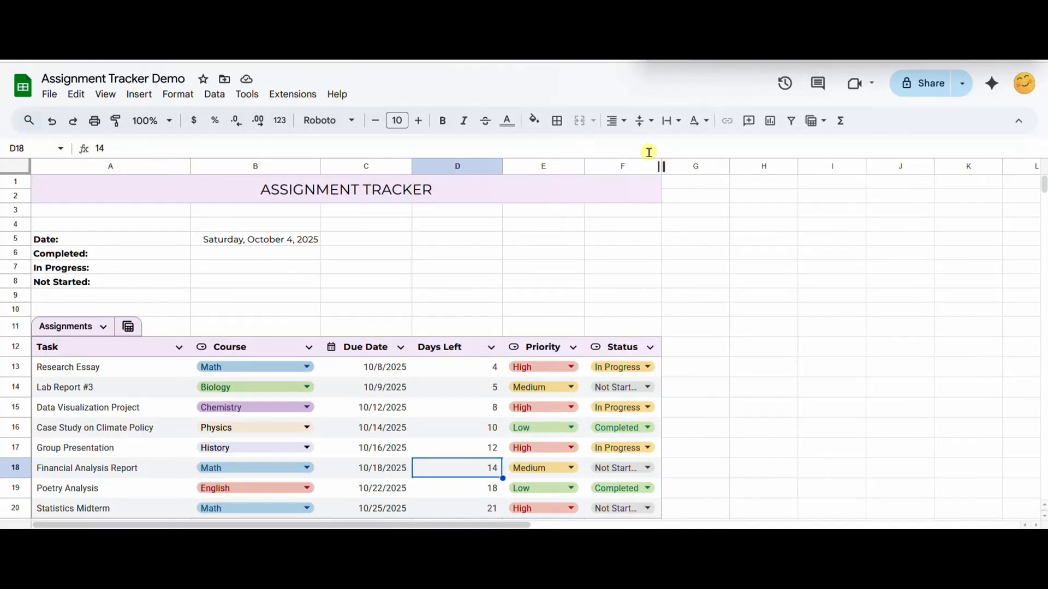
pyautogui.moveTo(662, 164); pyautogui.dragTo(726, 169)
pyautogui.moveTo(584, 166); pyautogui.dragTo(610, 167)
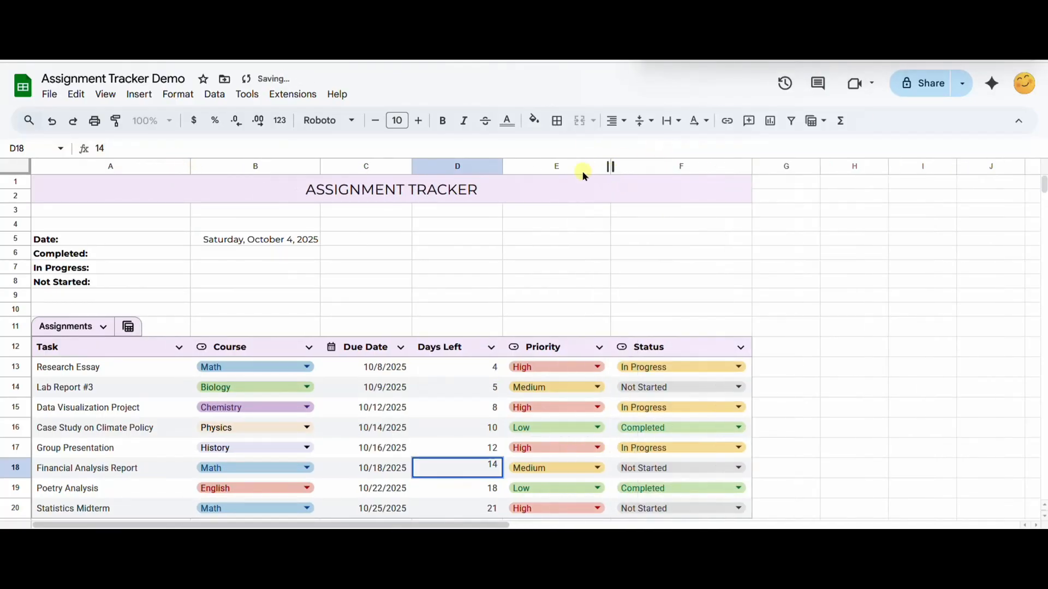
# Step: Count the completed assignments in B6 with the formula =COUNTIF(F13:F, "Completed")
pyautogui.click(251, 253)
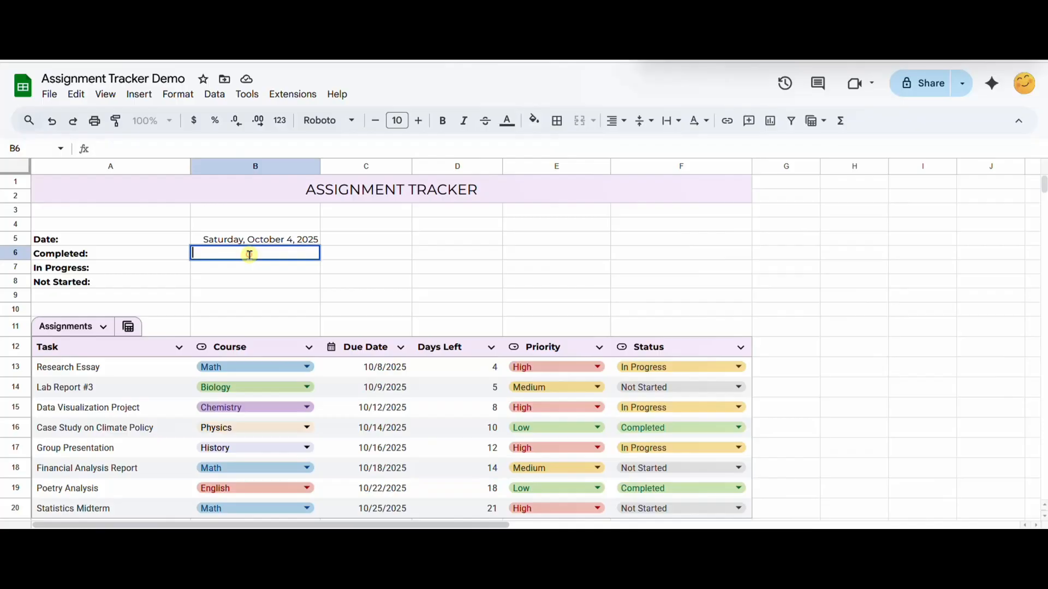
pyautogui.click(282, 143)
pyautogui.write('=COUNTIF(')
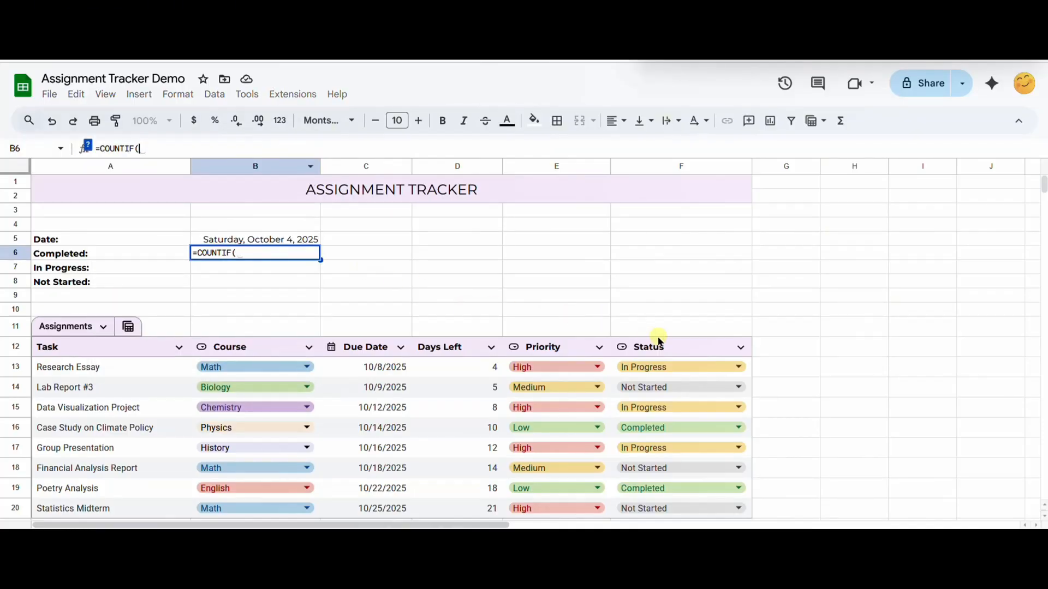
pyautogui.write('F')
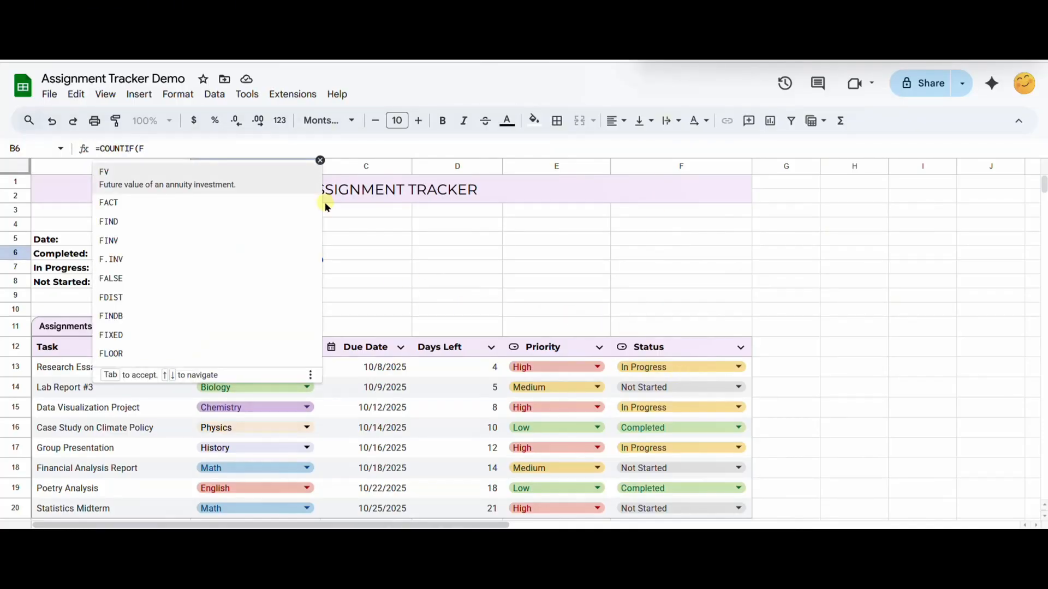
pyautogui.write('13:F')
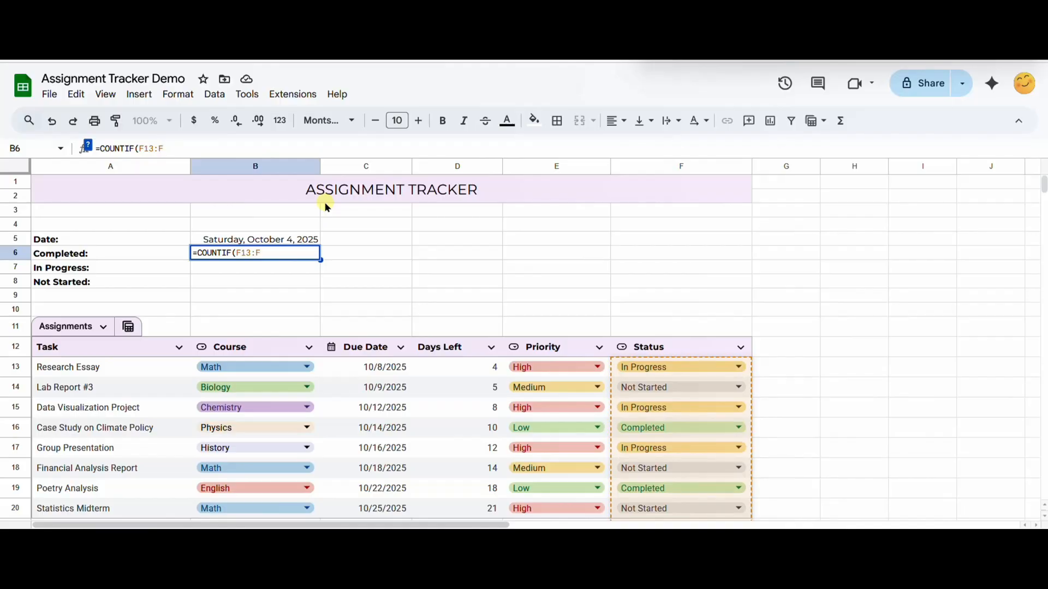
pyautogui.write(', "Completed')
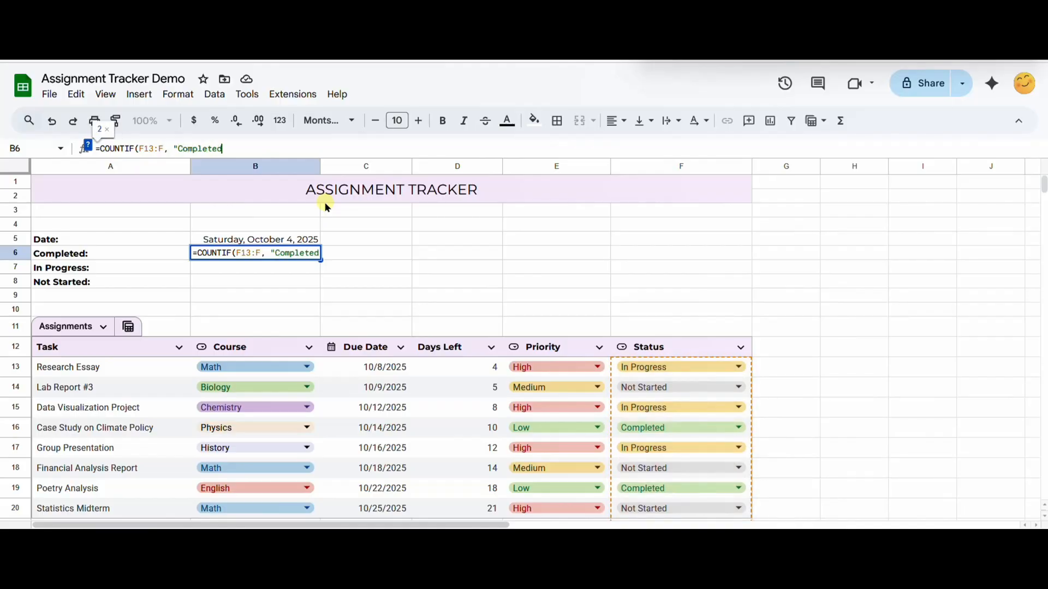
pyautogui.write('")')
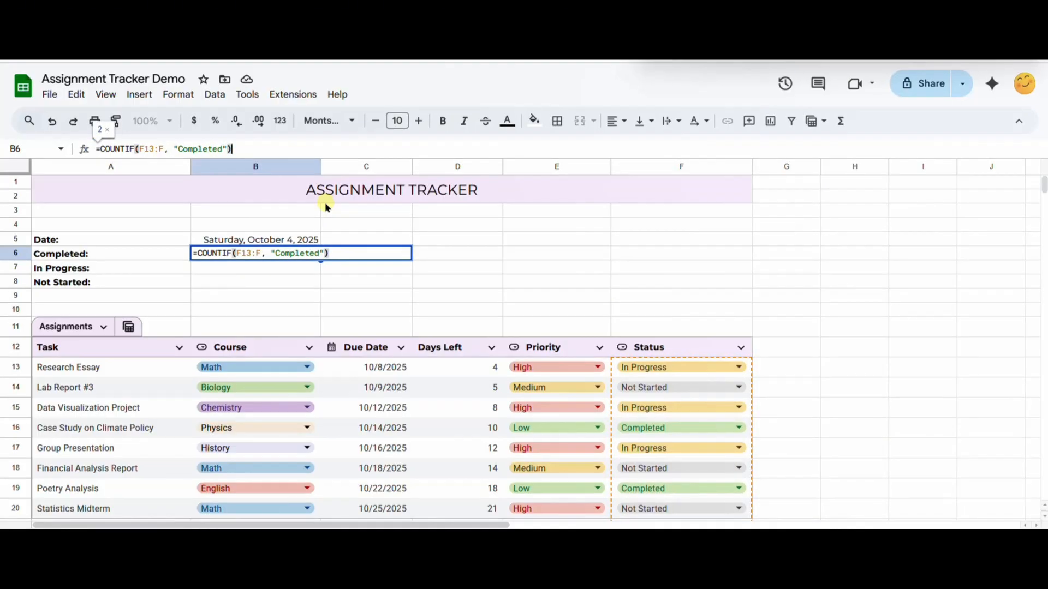
pyautogui.press('Return')
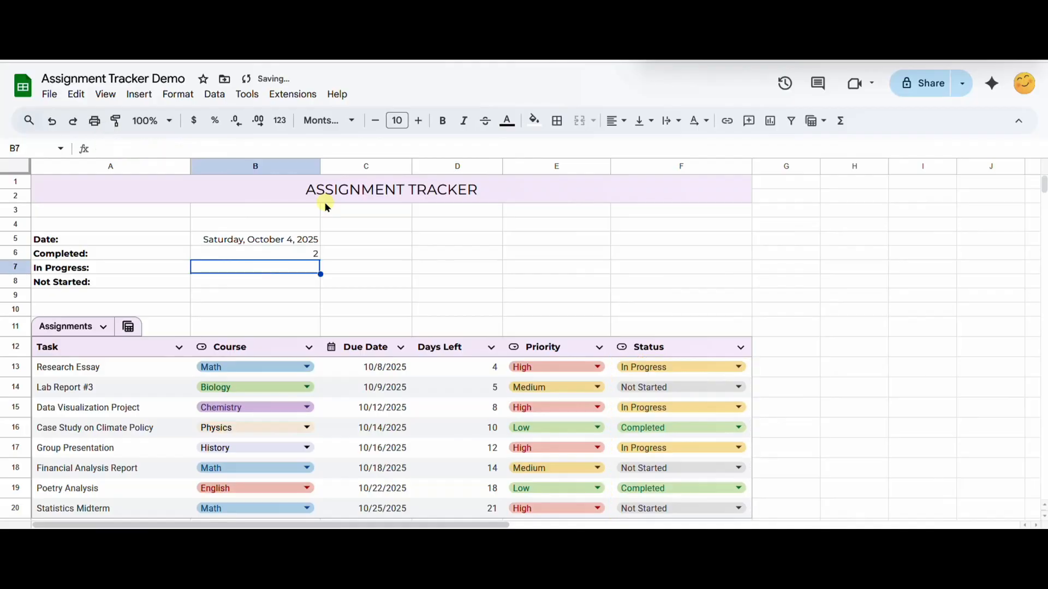
# Step: Count the in-progress assignments in B7 with the formula =COUNTIF(F13:F, "In Progress")
pyautogui.click(303, 252)
pyautogui.tripleClick(266, 149)
pyautogui.hotkey('ctrl', 'c')
pyautogui.click(234, 270)
pyautogui.hotkey('ctrl', 'v')
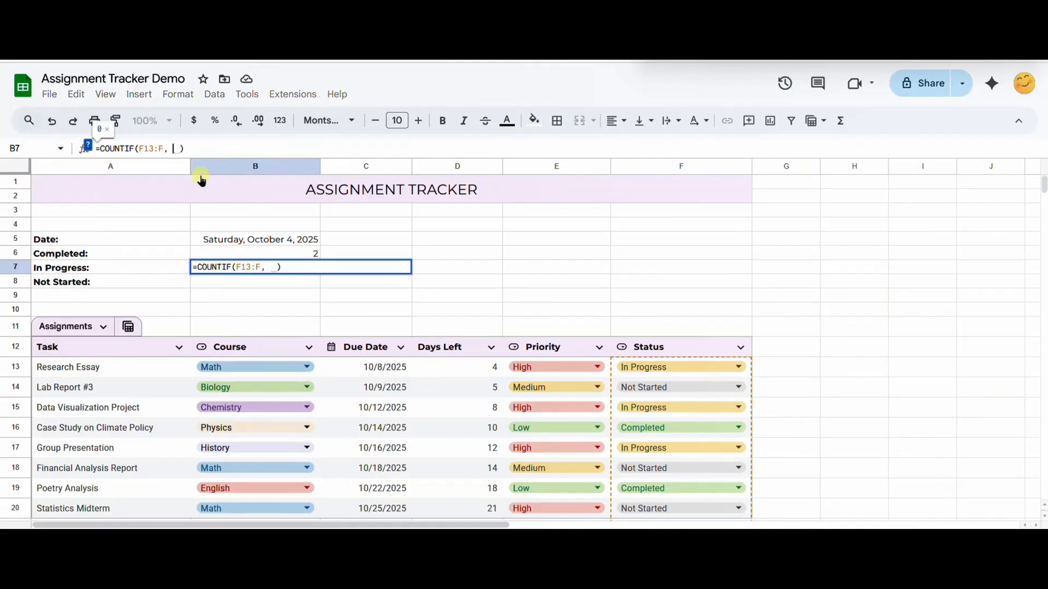
pyautogui.write('In Progres')
pyautogui.write('s"')
pyautogui.press('Return')
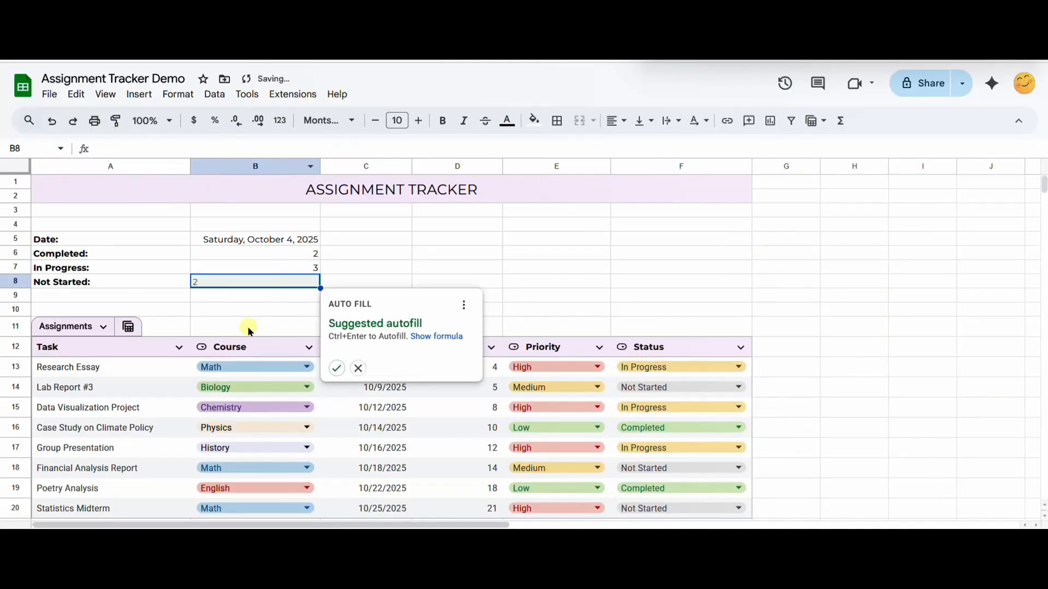
# Step: Count the assignments not started in B8 with the formula =COUNTIF(F14:F, "Not Started"), based on the suggested autofill
pyautogui.click(334, 367)
pyautogui.moveTo(231, 149); pyautogui.dragTo(180, 149)
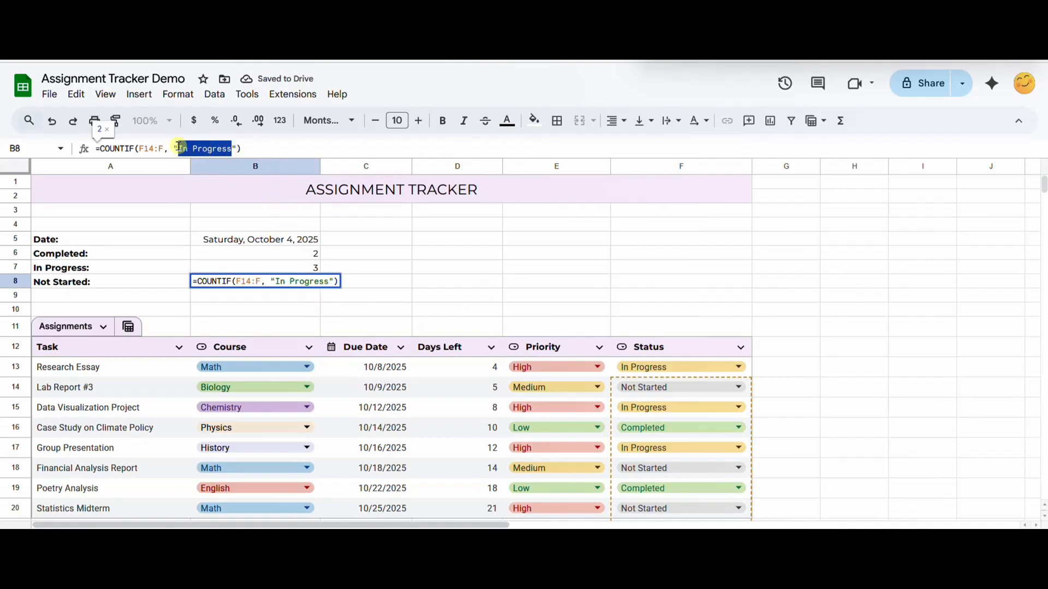
pyautogui.write('Not Started')
pyautogui.press('Return')
pyautogui.click(421, 282)
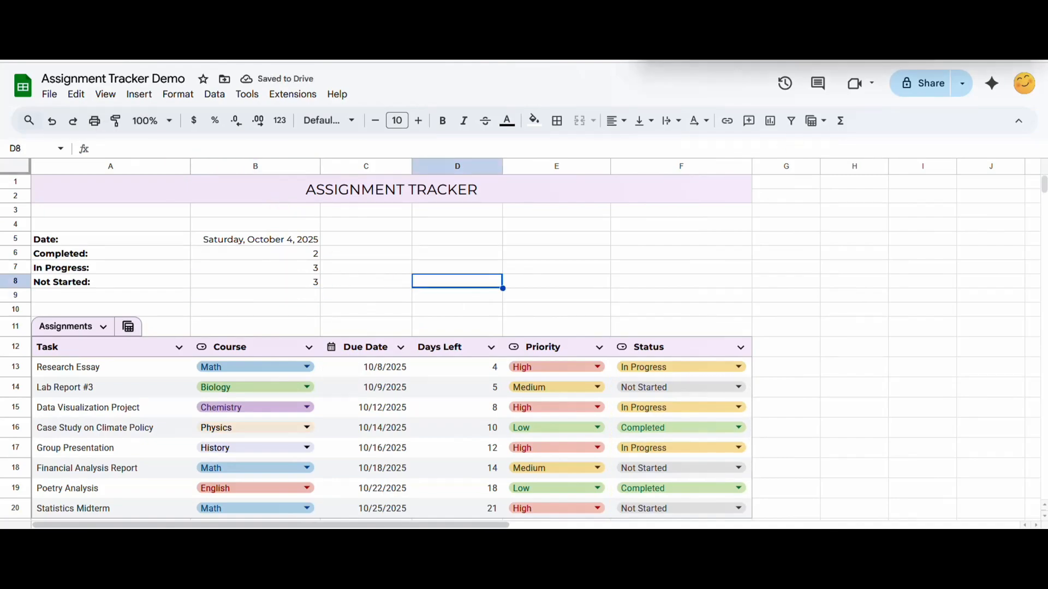
# Step: Fill the summary block A5:B8 with light purple
pyautogui.moveTo(109, 239); pyautogui.dragTo(276, 283)
pyautogui.click(534, 120)
pyautogui.click(539, 346)
pyautogui.click(365, 267)
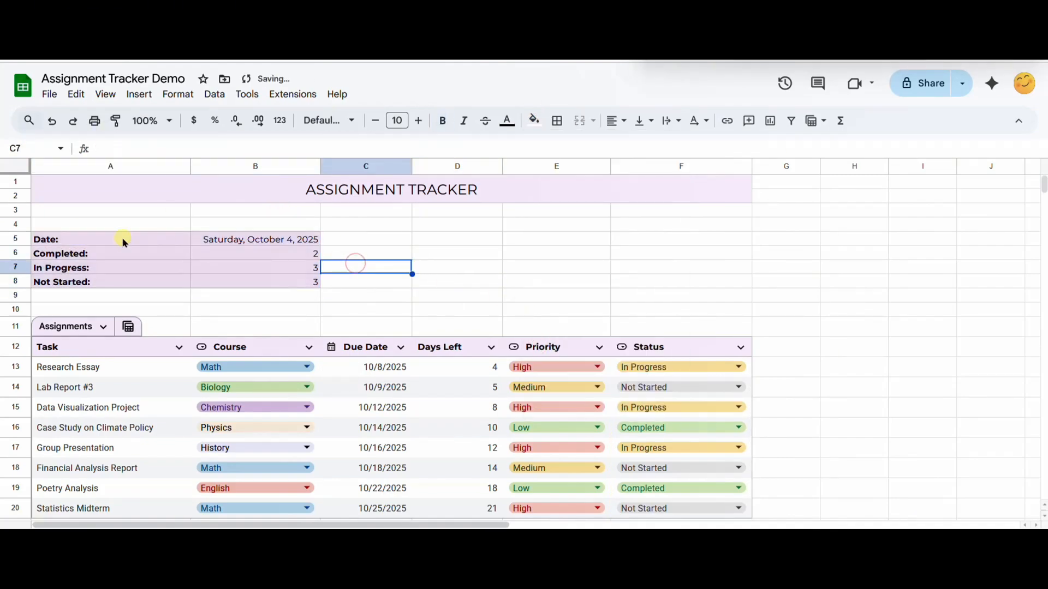
# Step: Apply inner and outer borders in a custom purple to the summary block A5:B8
pyautogui.moveTo(122, 238); pyautogui.dragTo(262, 282)
pyautogui.click(557, 120)
pyautogui.click(683, 151)
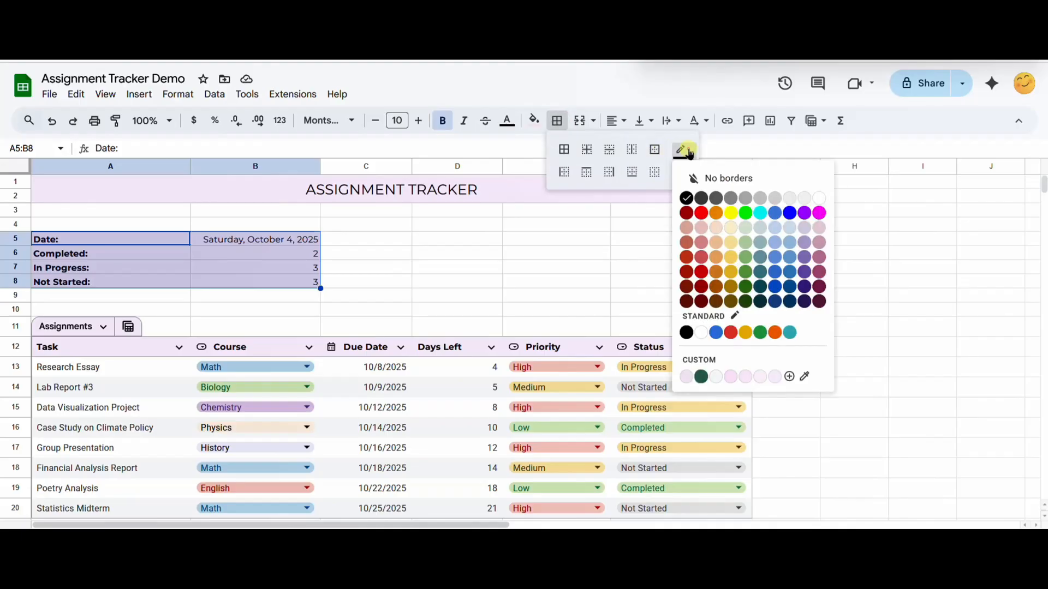
pyautogui.click(702, 363)
pyautogui.moveTo(486, 194); pyautogui.dragTo(492, 214)
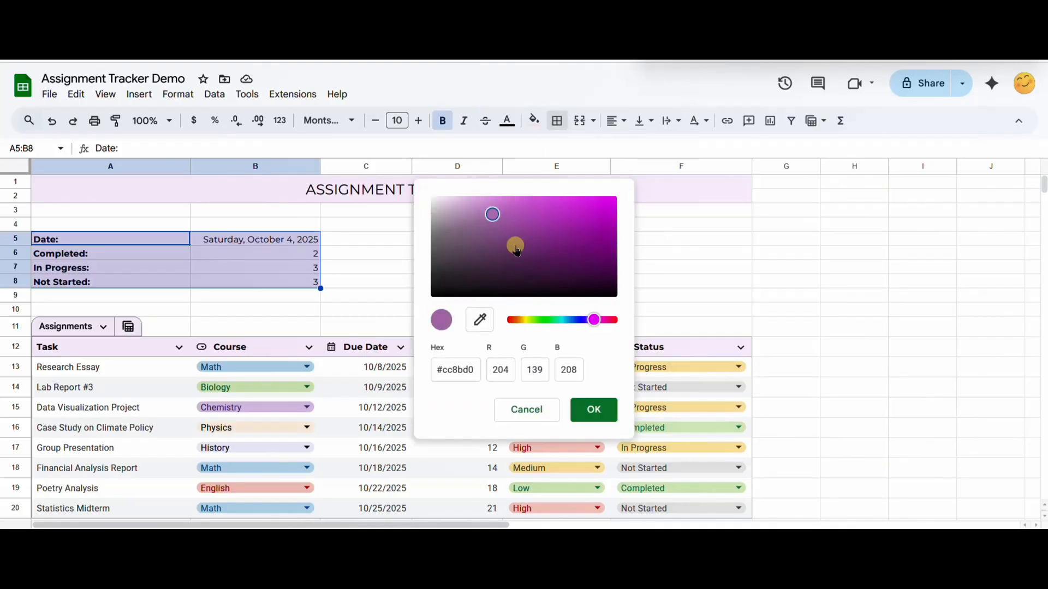
pyautogui.click(594, 410)
pyautogui.click(557, 120)
pyautogui.click(653, 151)
pyautogui.click(569, 151)
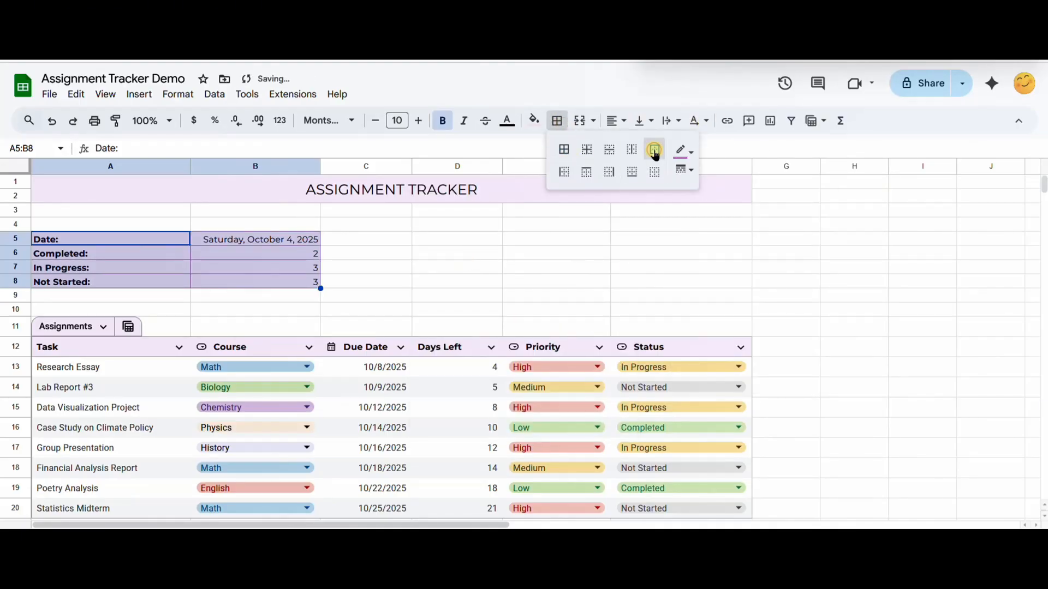
pyautogui.click(464, 254)
pyautogui.click(682, 267)
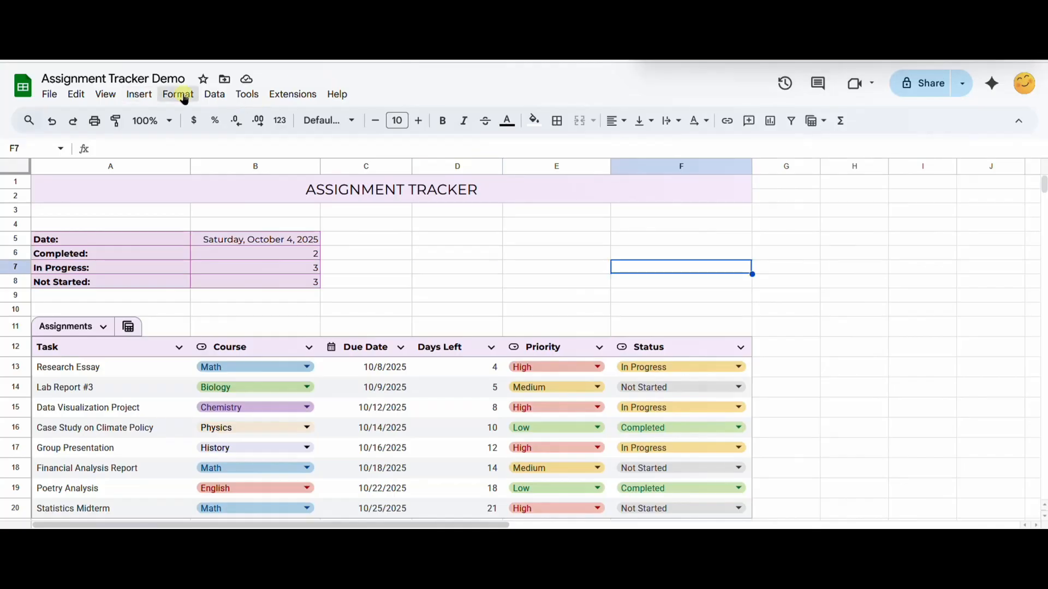
# Step: Create a conditional formatting rule for D13:D with the custom formula =$C13 < TODAY()
pyautogui.click(178, 94)
pyautogui.click(264, 368)
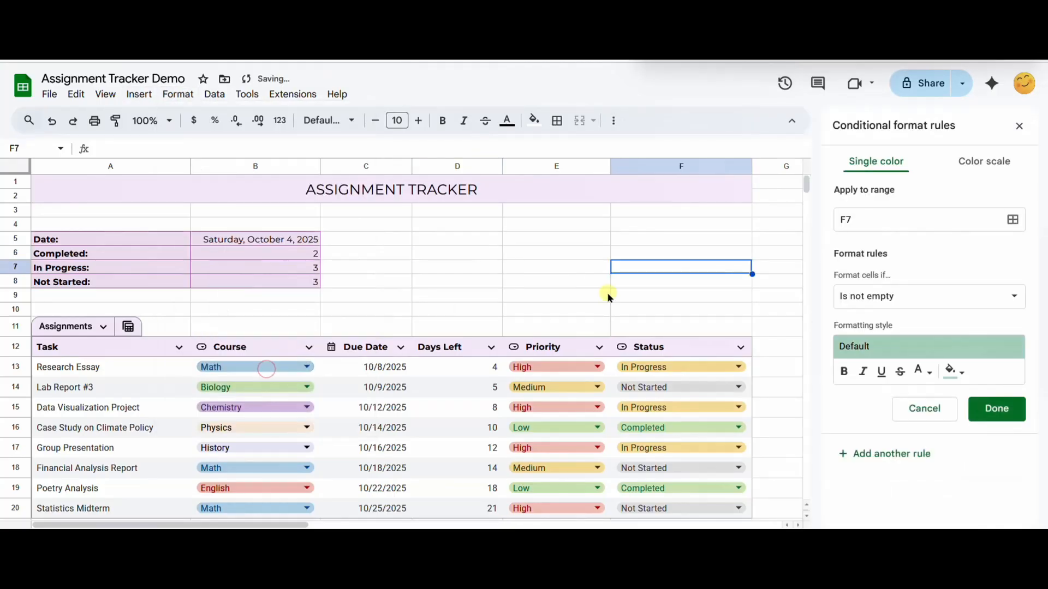
pyautogui.click(985, 219)
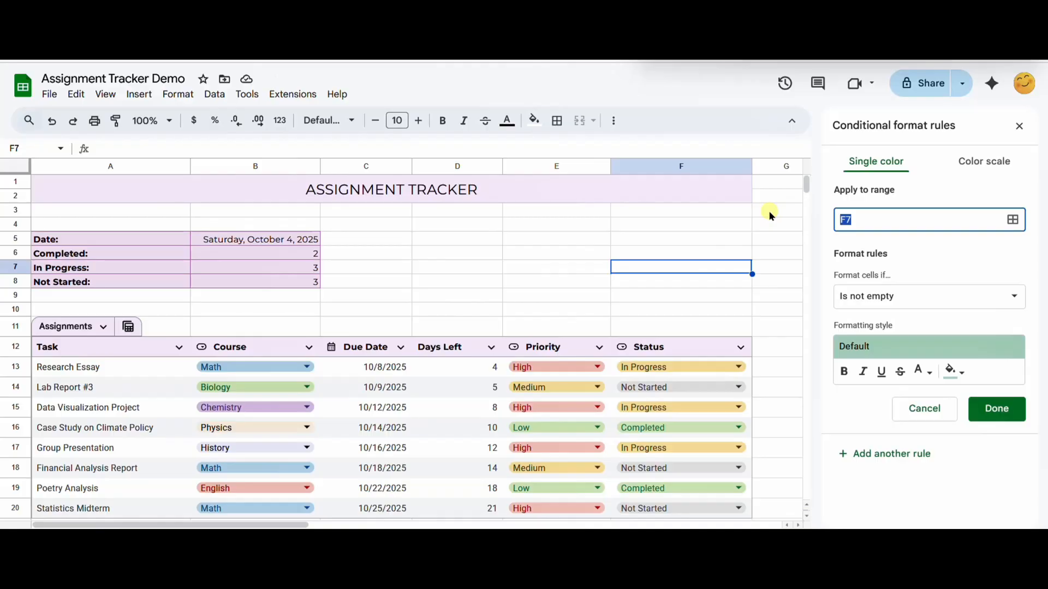
pyautogui.write('D13:D')
pyautogui.click(838, 296)
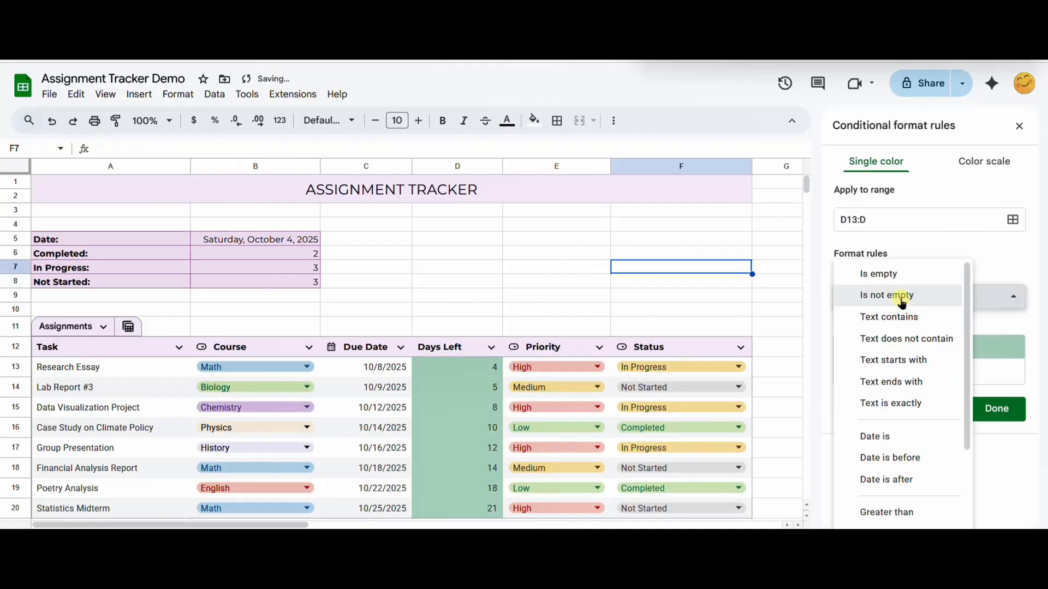
pyautogui.scroll(-5, 874, 382)
pyautogui.click(935, 381)
pyautogui.click(901, 327)
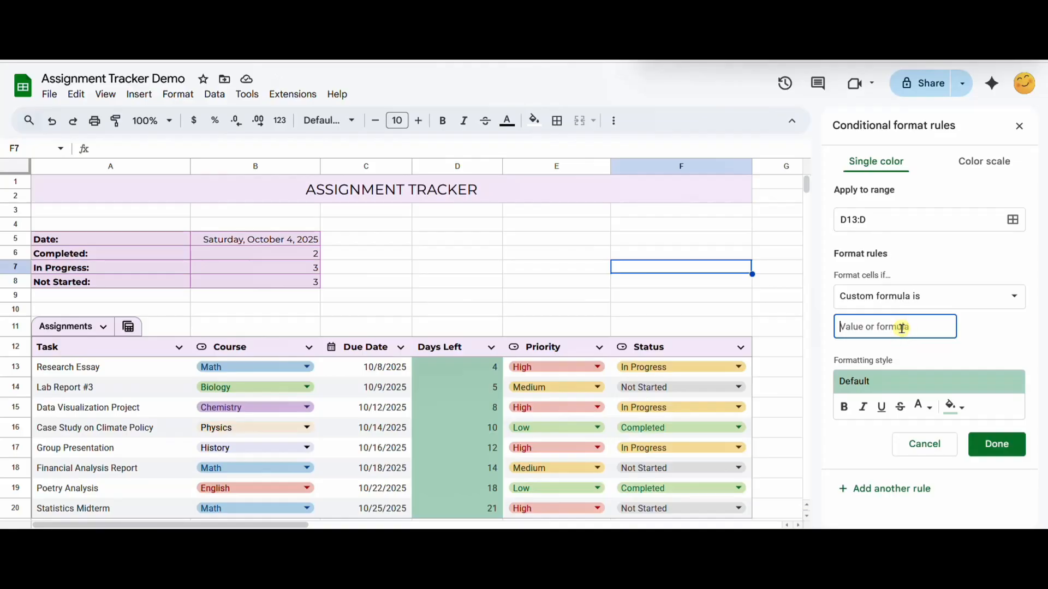
pyautogui.write('=$C13 < TODAY(')
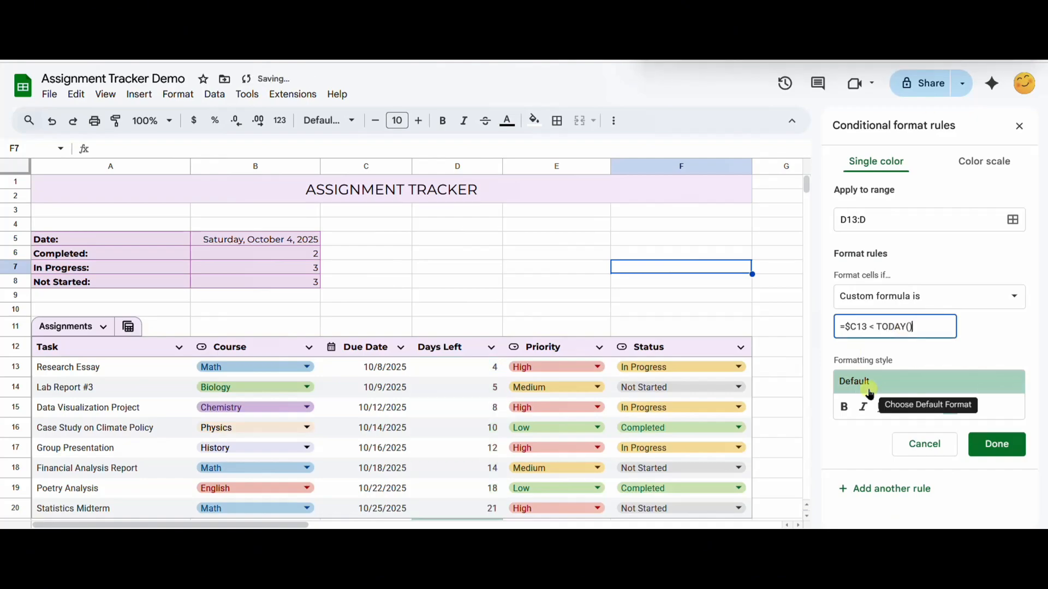
# Step: Set the Research Essay due date to 9/30/2025 and style the conditional format rule with red text and no fill
pyautogui.click(1009, 446)
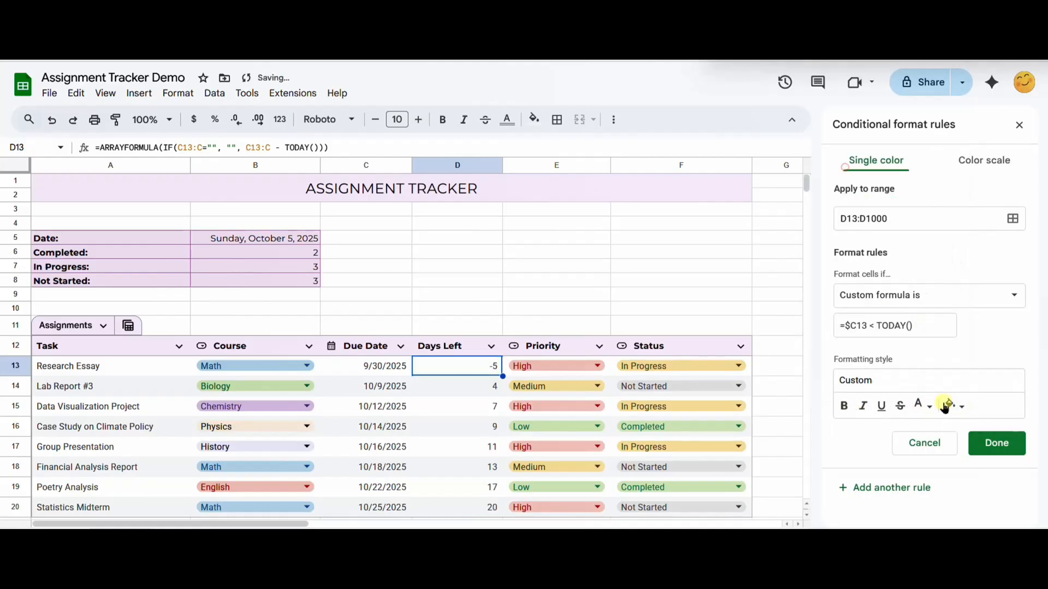
pyautogui.click(922, 407)
pyautogui.click(802, 250)
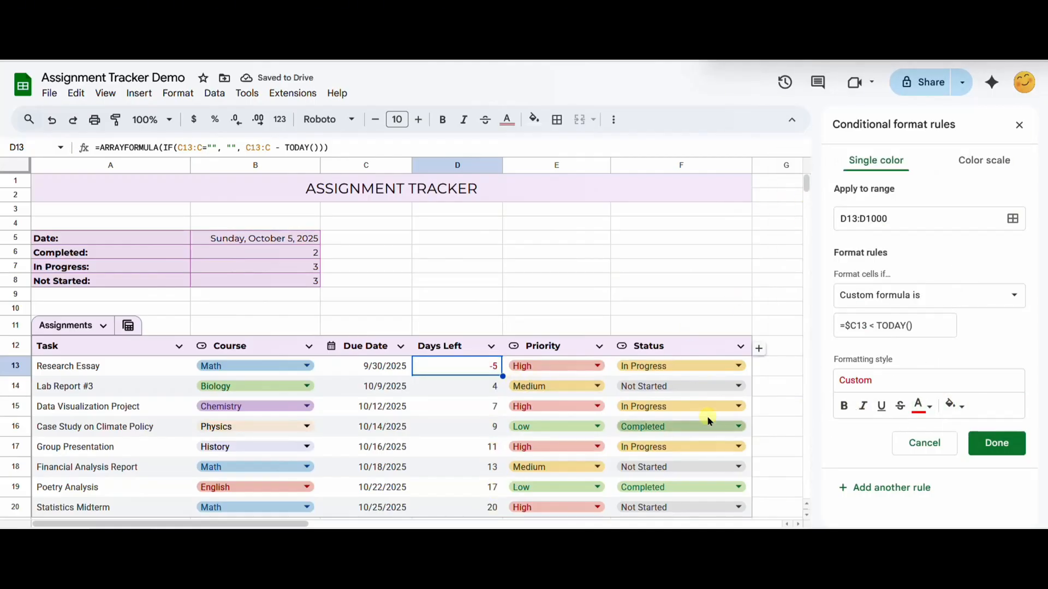
# Step: Extend the rule's formula to =$C13 < TODAY() + 5 and save the rule
pyautogui.click(918, 327)
pyautogui.write('+ 5')
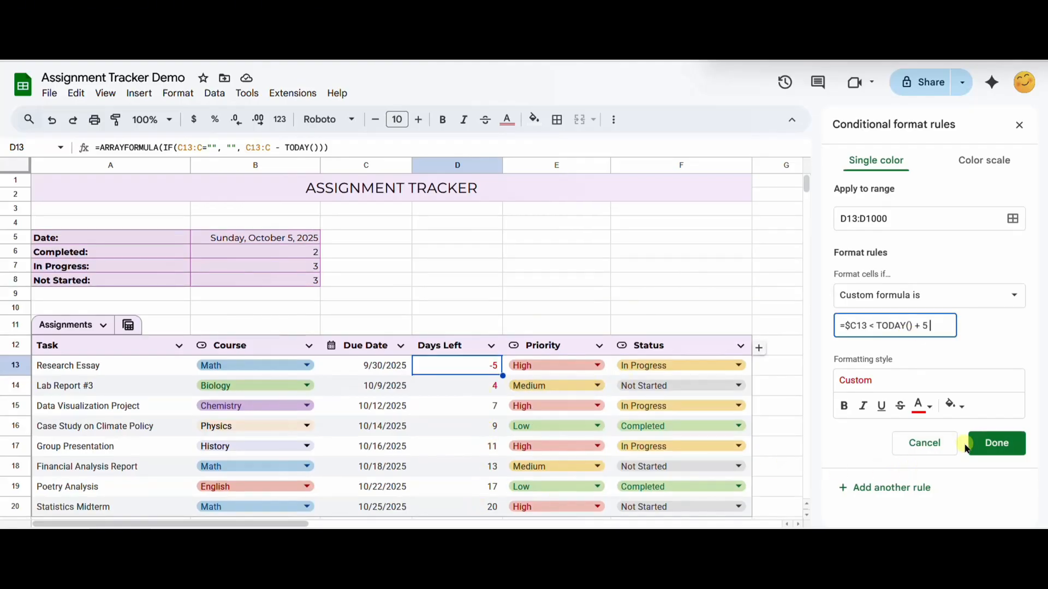
pyautogui.click(986, 445)
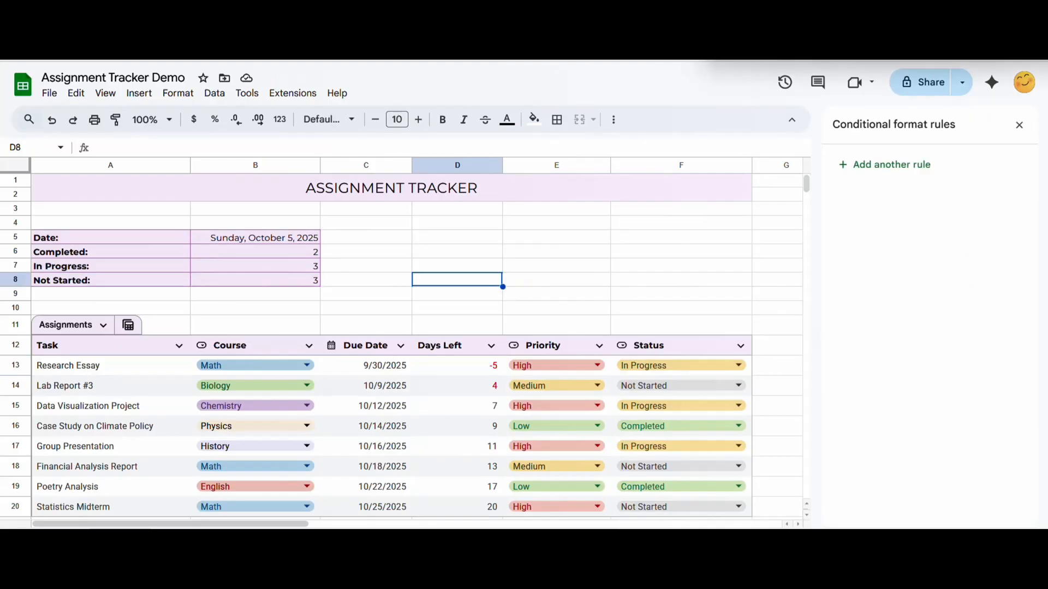
# Step: Insert a doughnut chart of the Status column using the data range F13:F1000 with aggregated labels
pyautogui.click(138, 93)
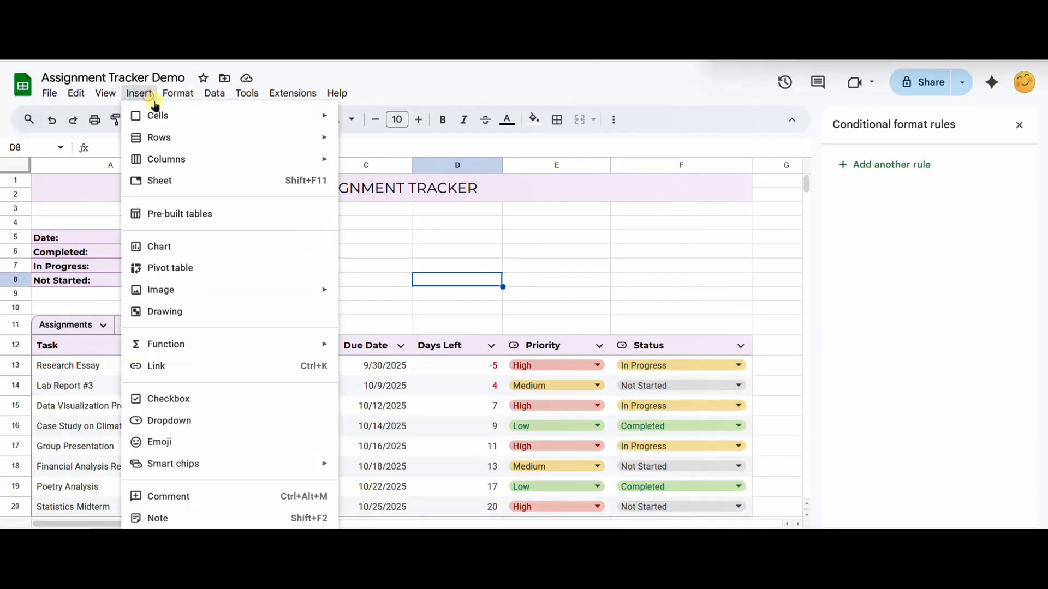
pyautogui.click(206, 248)
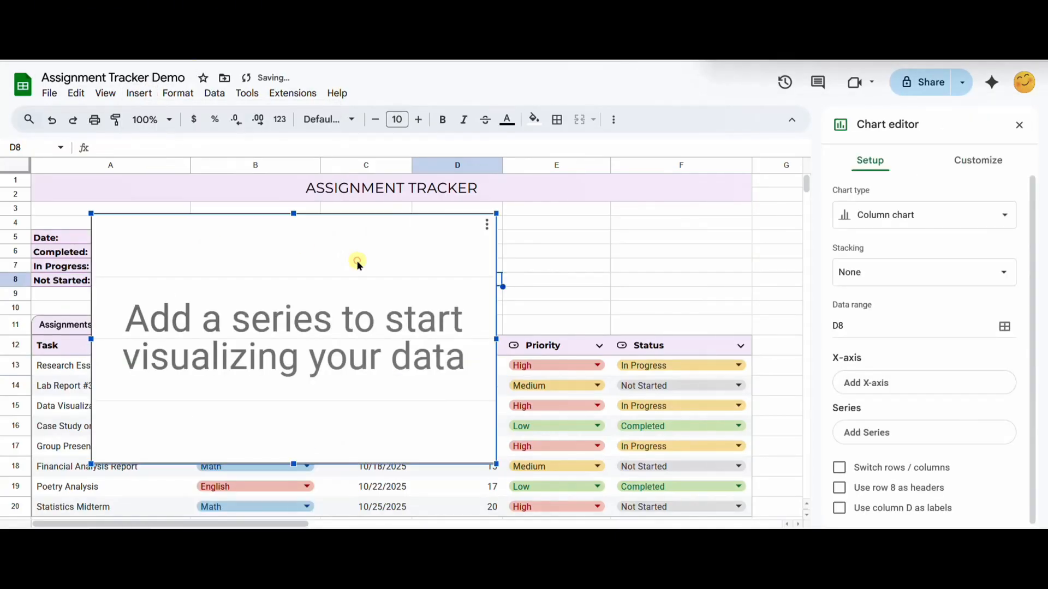
pyautogui.click(936, 221)
pyautogui.scroll(-5, 938, 327)
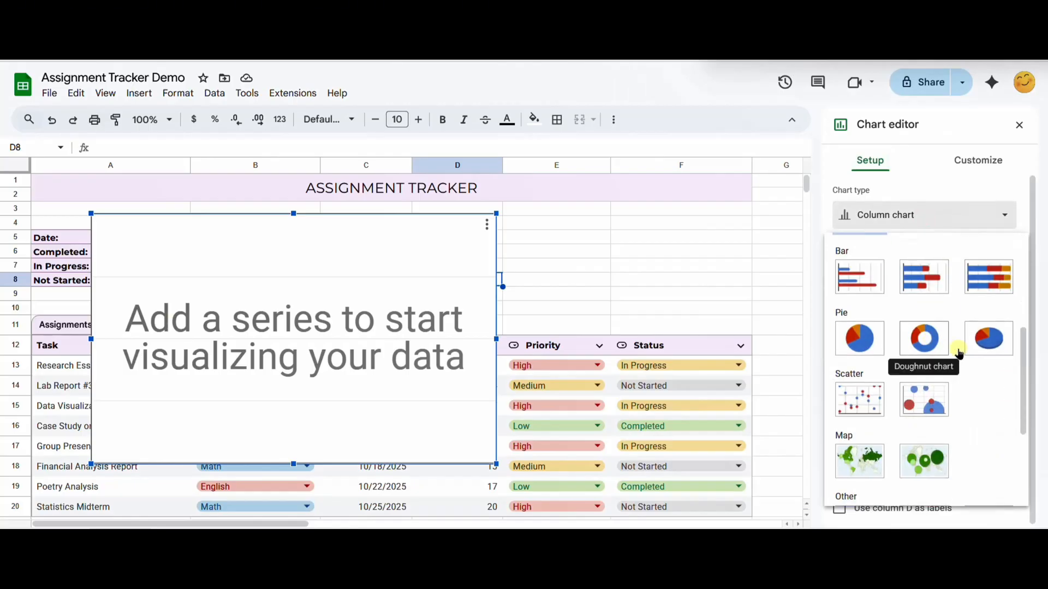
pyautogui.click(957, 346)
pyautogui.write('F13:F1000')
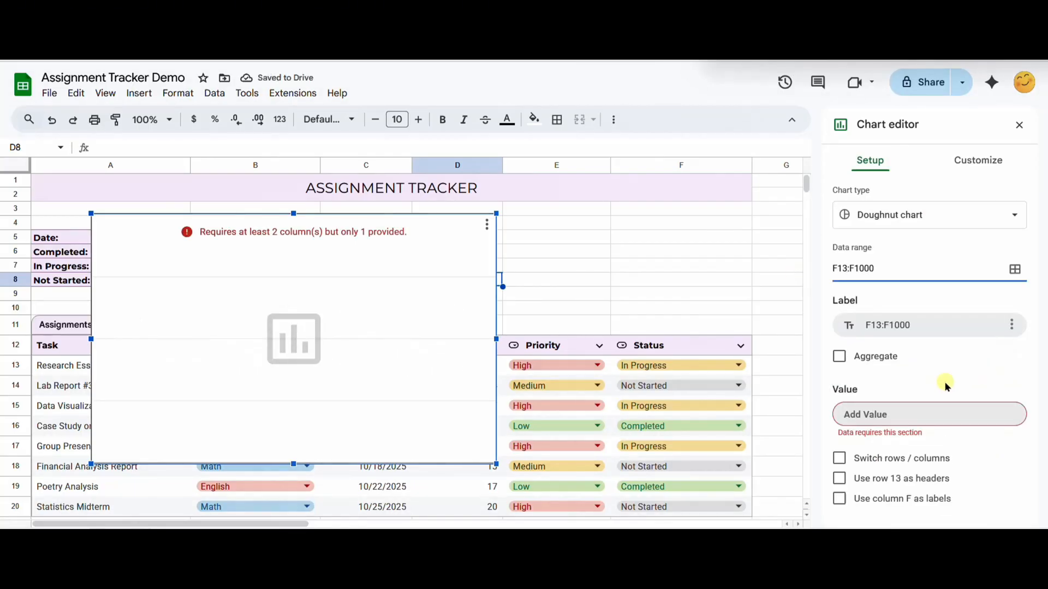
pyautogui.click(839, 357)
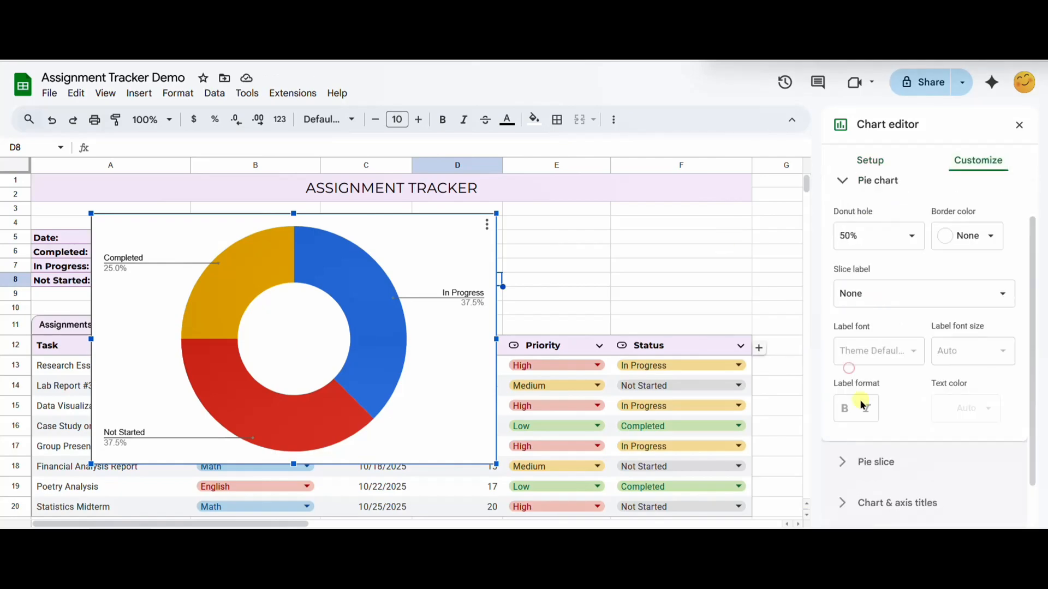
# Step: Colour the Completed slice dark green, In Progress pale green and Not Started light grey, and set the doughnut hole to 65%
pyautogui.scroll(-1, 861, 405)
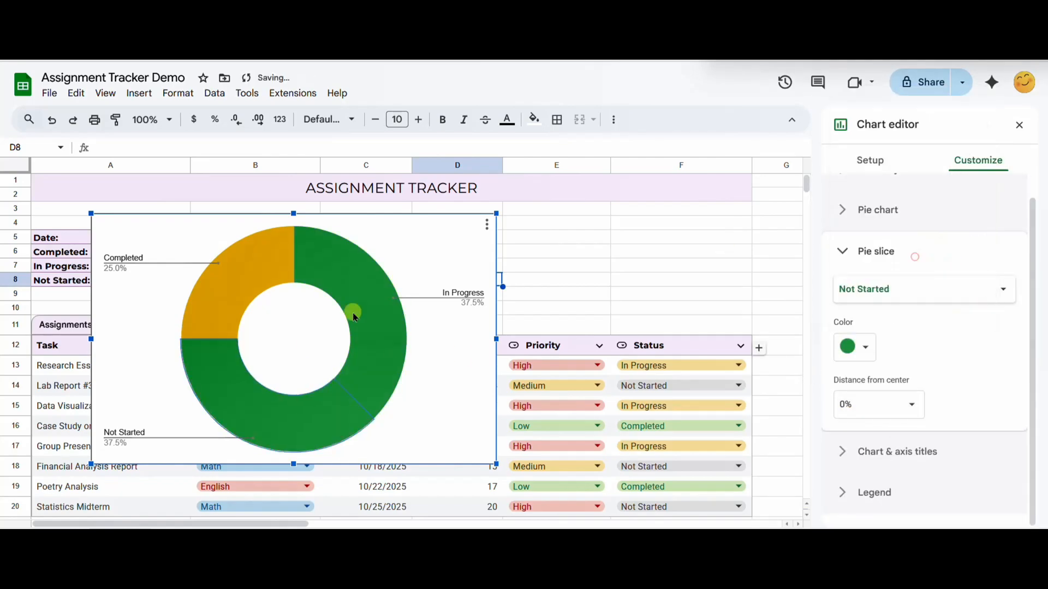
pyautogui.click(351, 304)
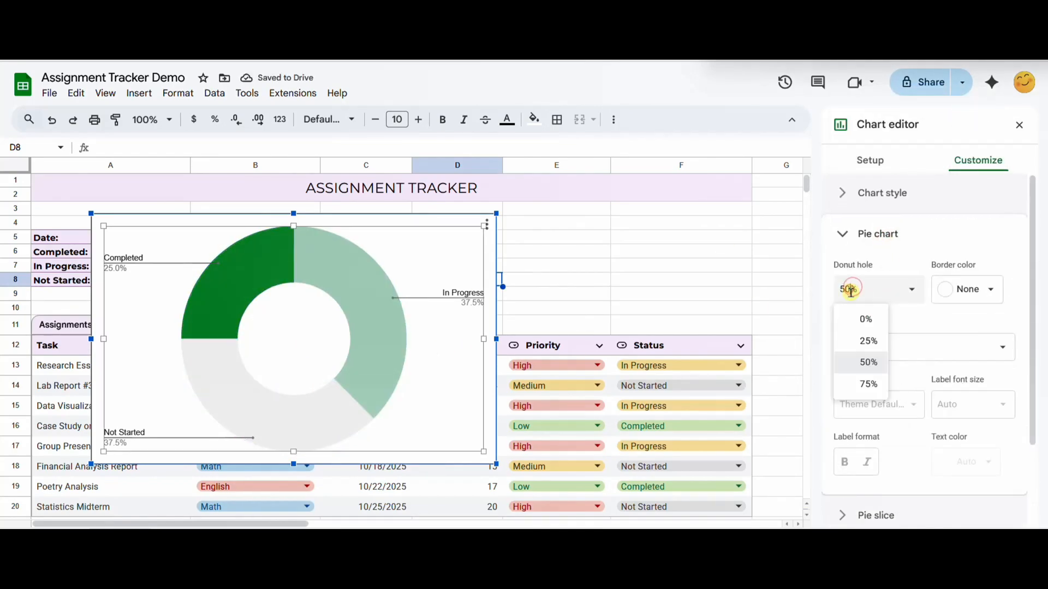
pyautogui.write('65')
pyautogui.press('Return')
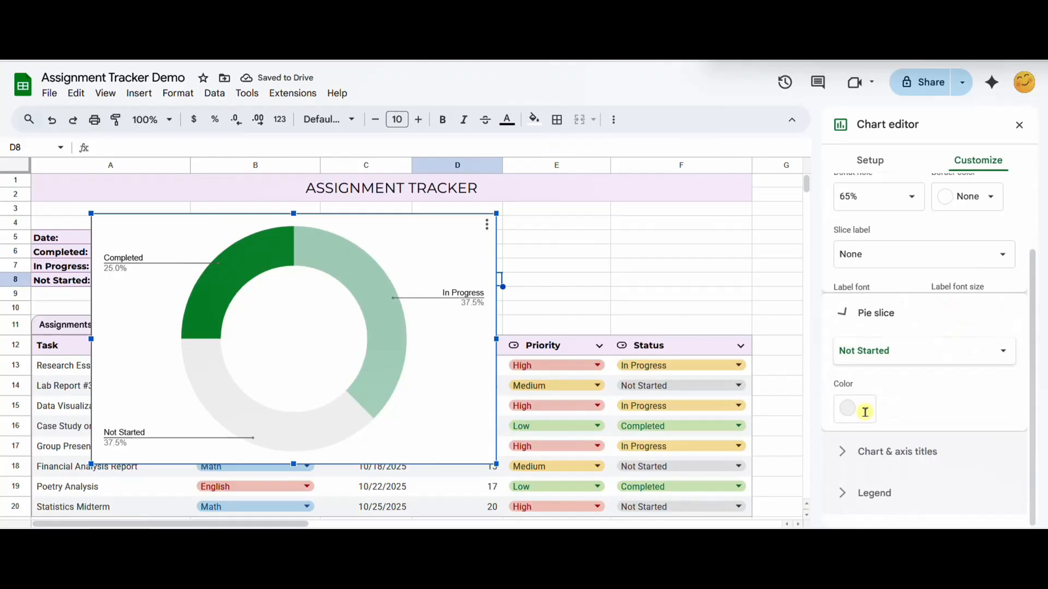
# Step: Separate the doughnut slices with a 5% distance from center and place the legend below the chart
pyautogui.click(851, 404)
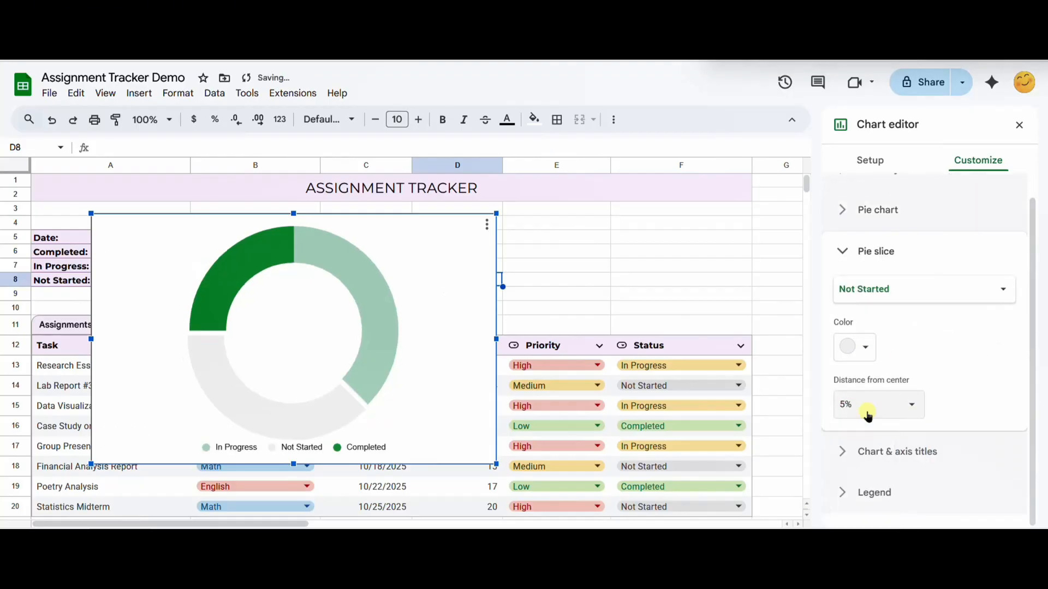
pyautogui.click(323, 262)
pyautogui.click(840, 402)
pyautogui.write('5')
pyautogui.press('Return')
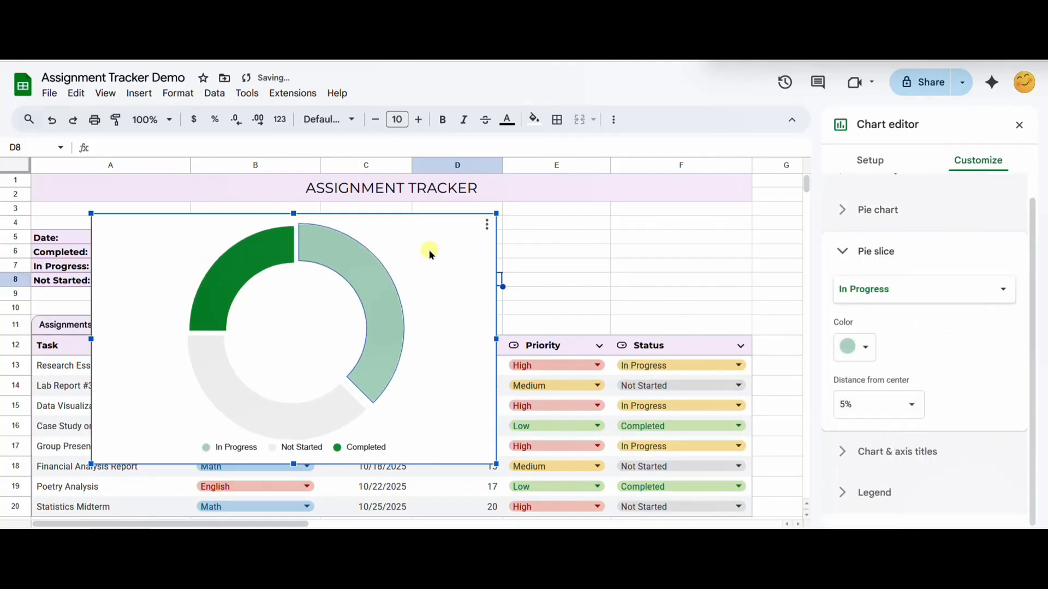
# Step: Shrink the status chart and fit it above the Priority and Status columns, between the title banner and the table
pyautogui.click(470, 404)
pyautogui.moveTo(496, 464); pyautogui.dragTo(330, 361)
pyautogui.moveTo(285, 312); pyautogui.dragTo(718, 292)
pyautogui.moveTo(763, 341); pyautogui.dragTo(728, 335)
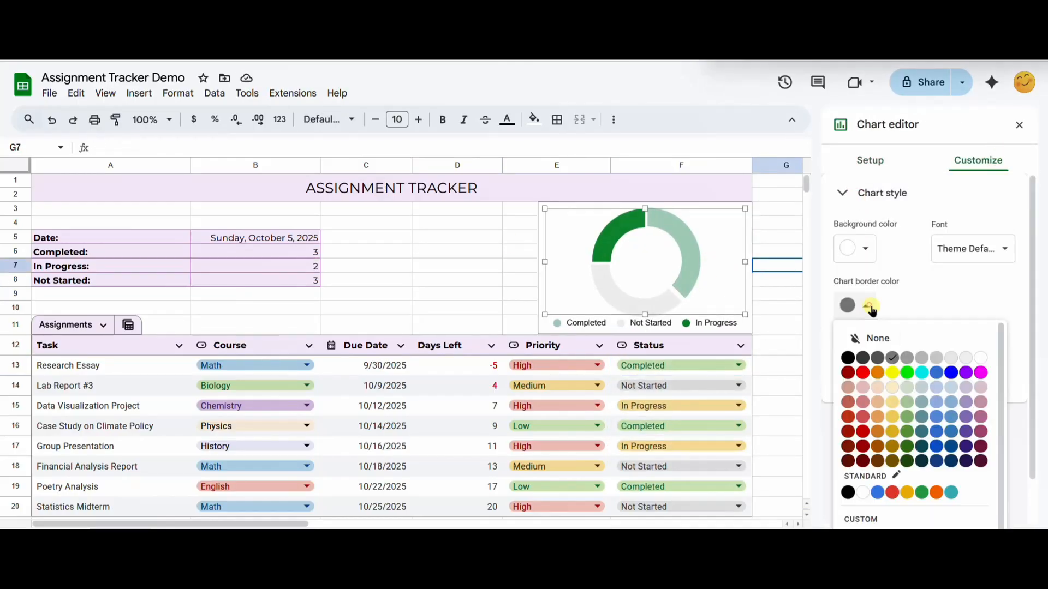
# Step: Set the Research Essay status to Completed and make the status chart's background transparent
pyautogui.click(878, 336)
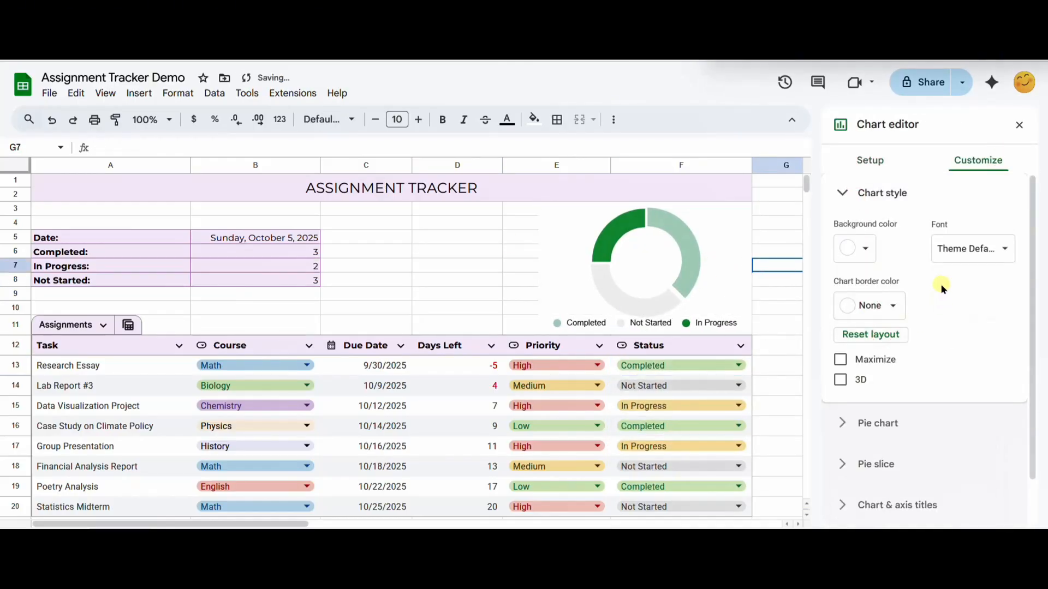
pyautogui.click(855, 248)
pyautogui.click(939, 278)
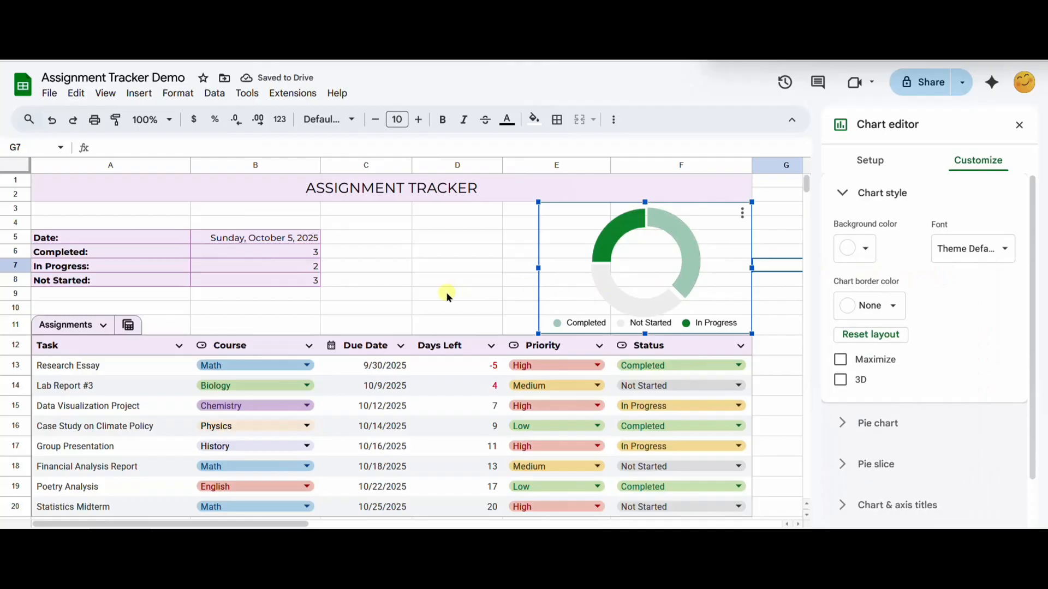
pyautogui.click(470, 264)
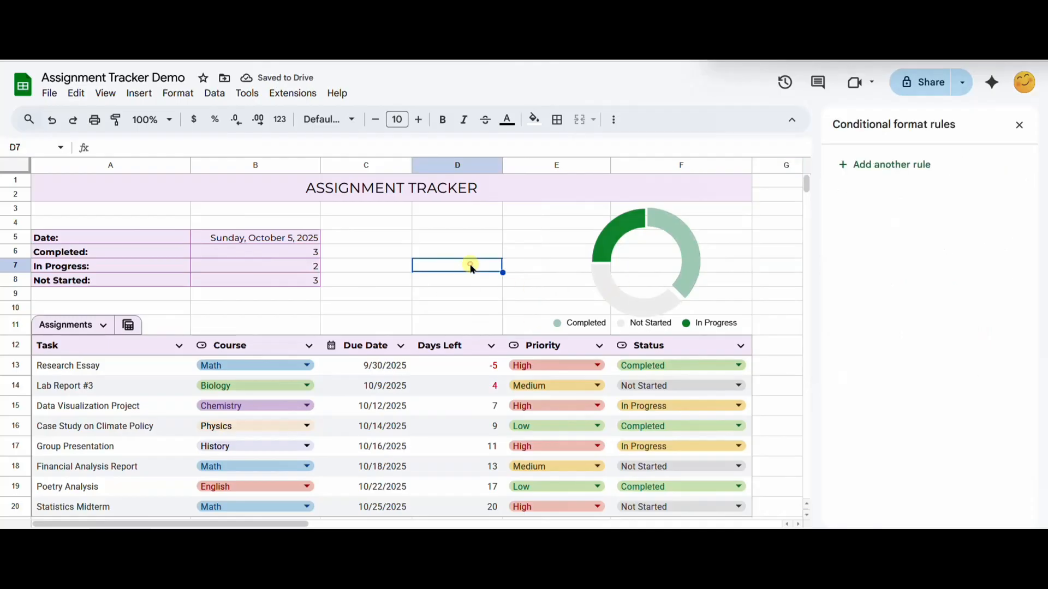
# Step: Insert a doughnut chart of the Course column using the data range B13:B1000 with aggregated labels
pyautogui.click(141, 95)
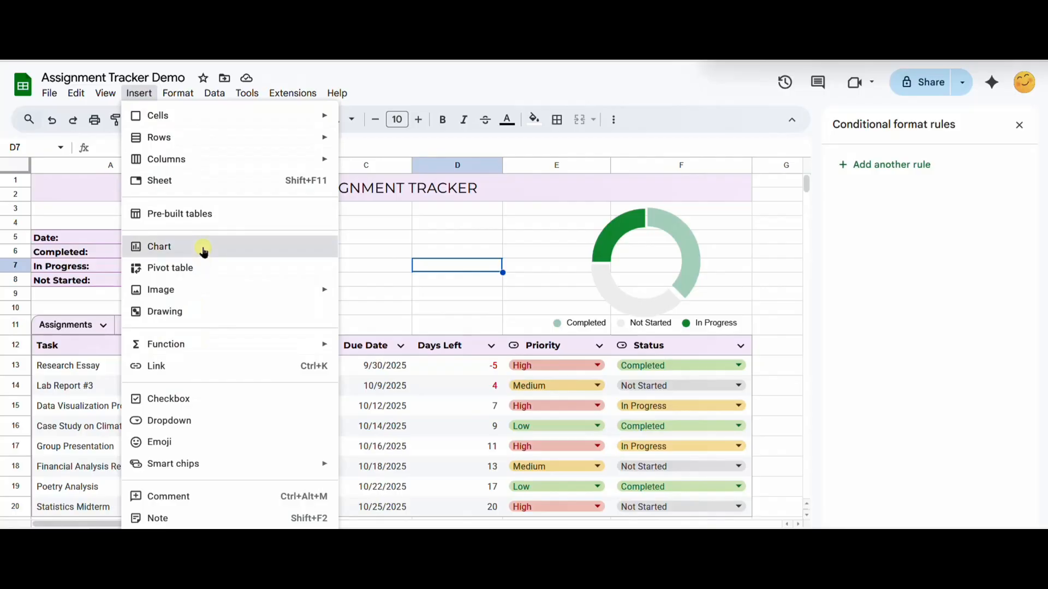
pyautogui.click(204, 250)
pyautogui.click(964, 214)
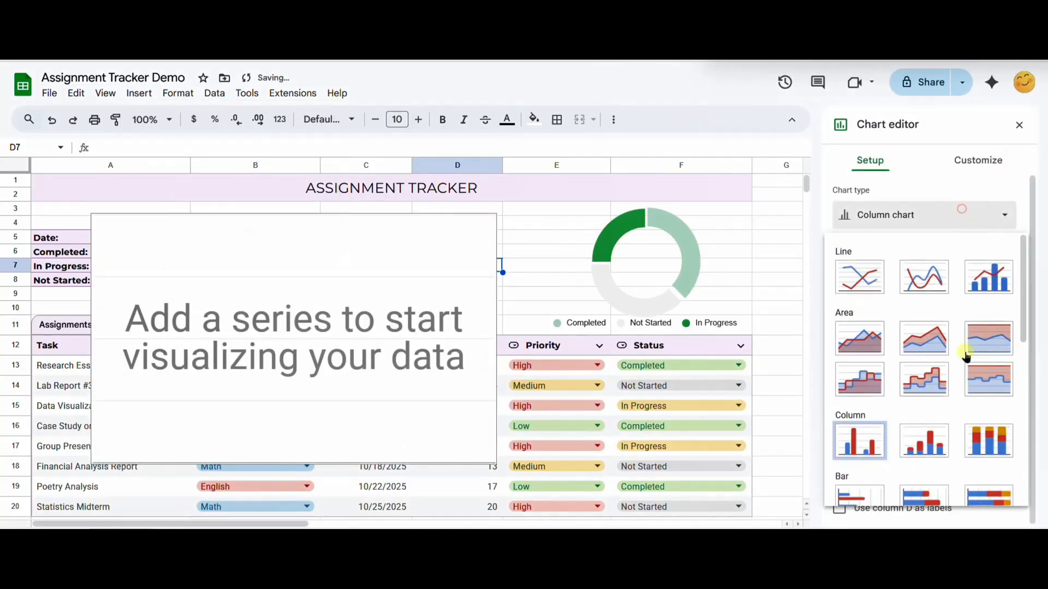
pyautogui.scroll(-5, 950, 371)
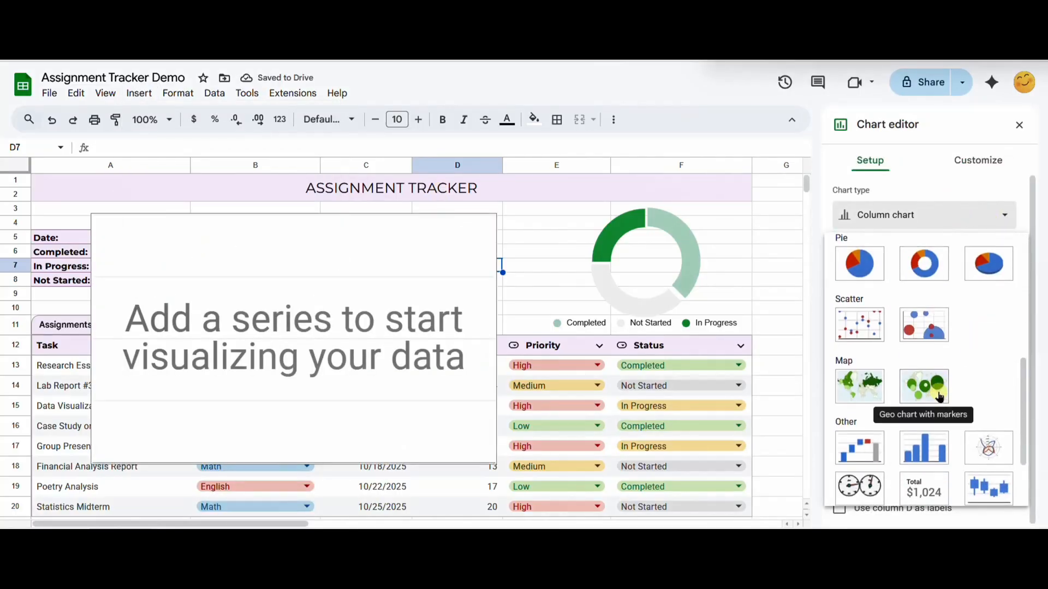
pyautogui.click(936, 260)
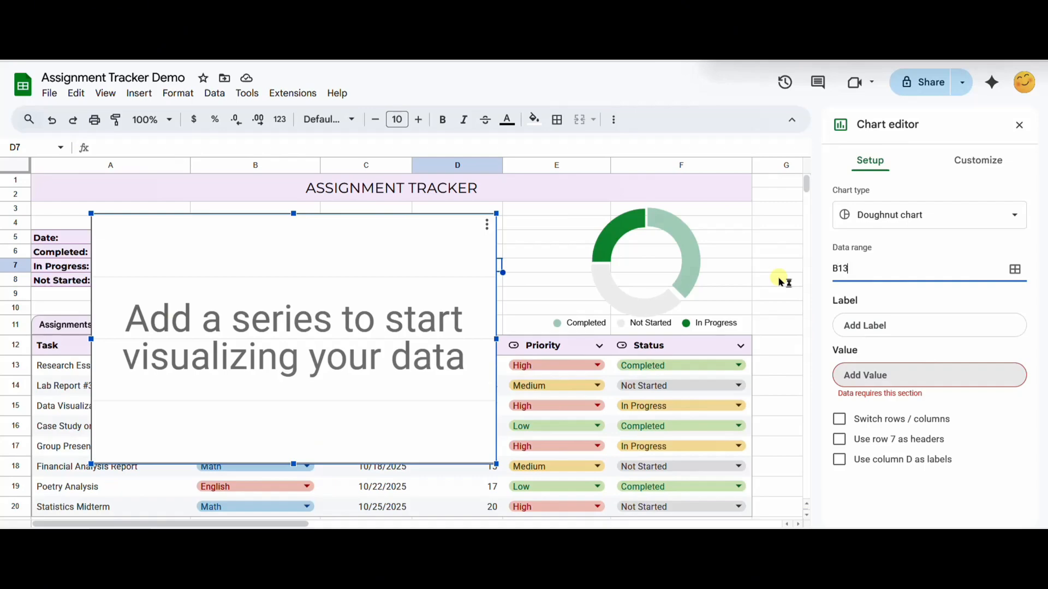
pyautogui.press('Return')
pyautogui.click(839, 356)
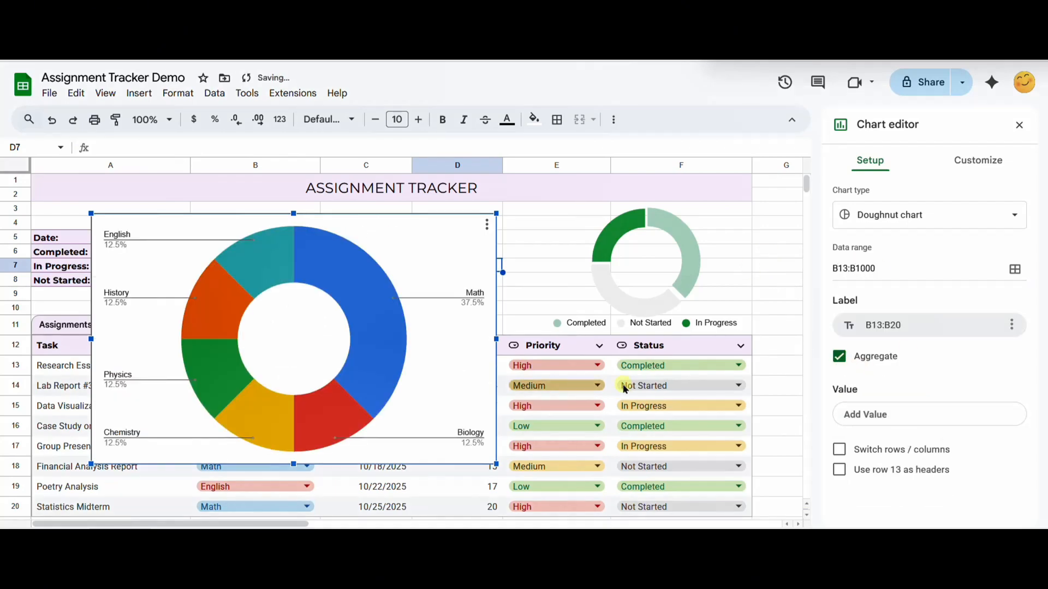
# Step: Make the course chart's background transparent and remove its chart border
pyautogui.click(966, 160)
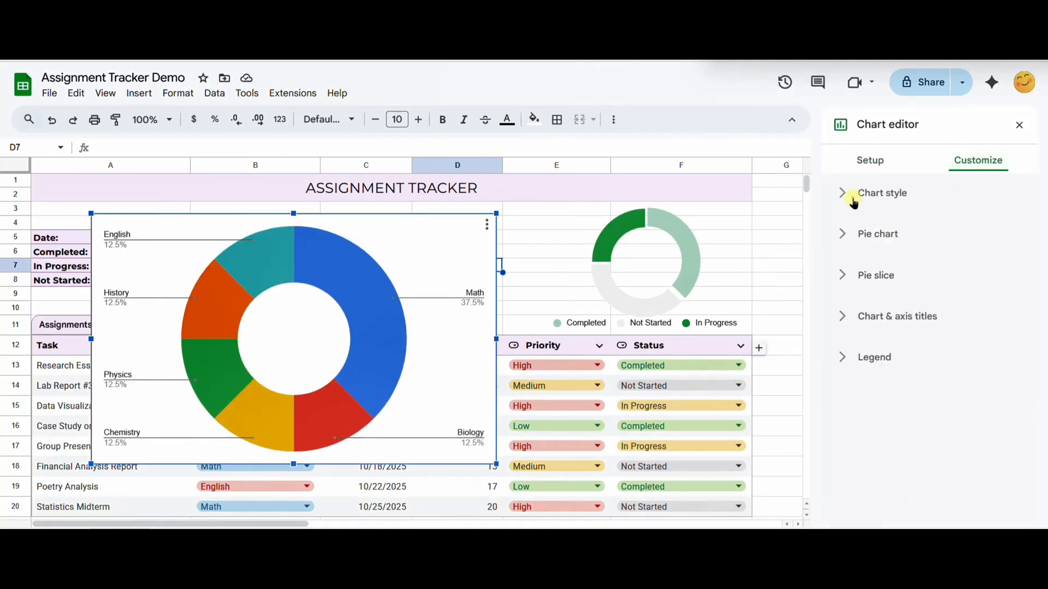
pyautogui.click(847, 193)
pyautogui.click(866, 250)
pyautogui.click(877, 282)
pyautogui.click(865, 307)
pyautogui.click(878, 339)
pyautogui.scroll(-1, 898, 300)
# Step: Set the course chart's doughnut hole to 65%
pyautogui.click(887, 368)
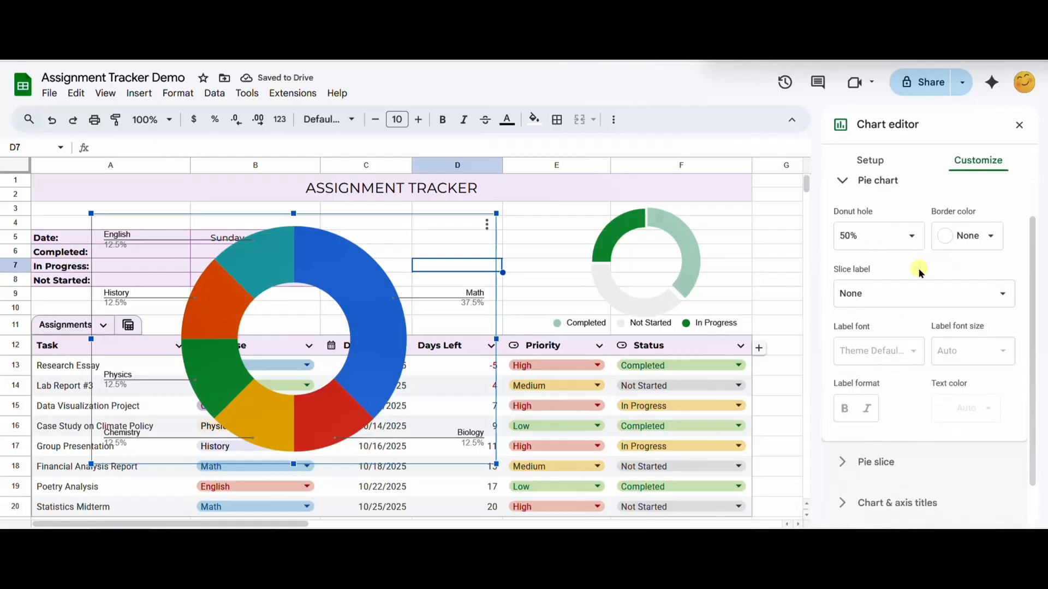
pyautogui.click(847, 235)
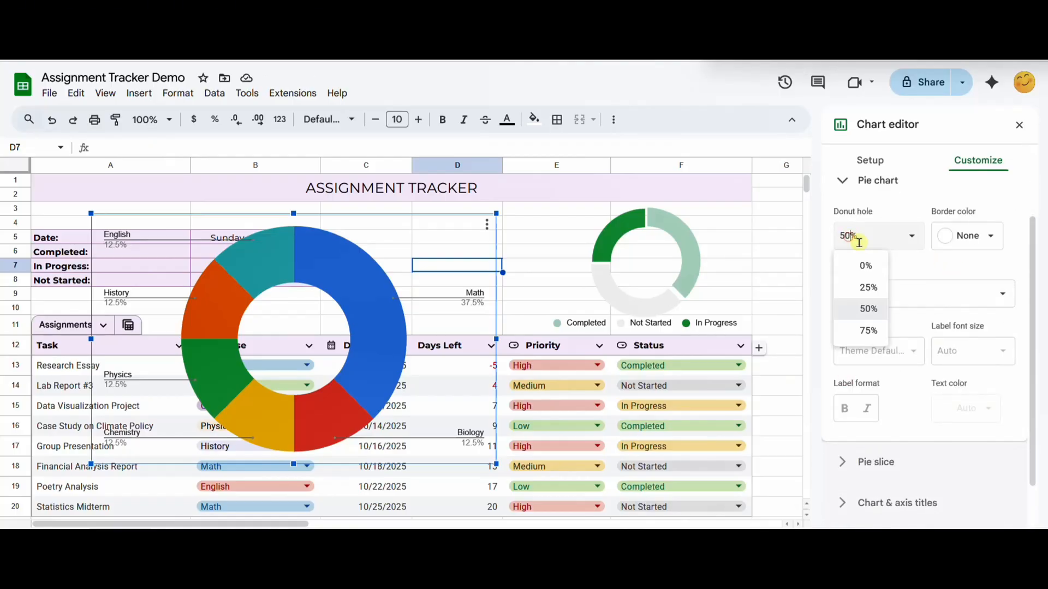
pyautogui.press('BackSpace')
pyautogui.press('BackSpace')
pyautogui.write('65')
pyautogui.press('Return')
# Step: Colour the Math slice pale pink and the Chemistry slice purple, and move the course chart clear of the status summary
pyautogui.click(875, 463)
pyautogui.click(855, 347)
pyautogui.click(902, 313)
pyautogui.click(319, 425)
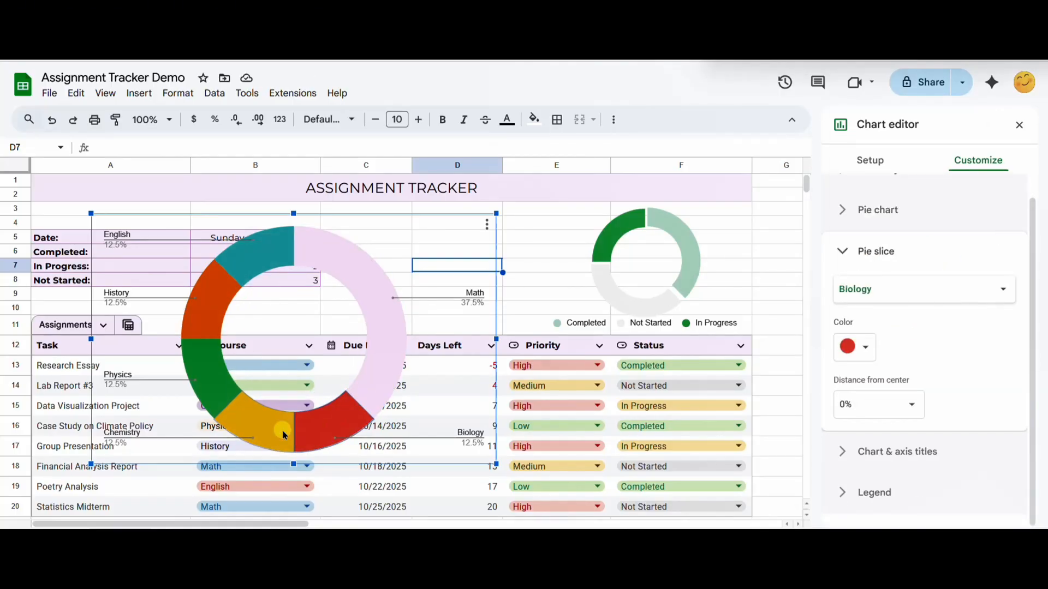
pyautogui.click(284, 433)
pyautogui.moveTo(295, 333); pyautogui.dragTo(523, 293)
# Step: Colour the English slice pale red, the History slice pale lavender and the Physics slice pale yellow
pyautogui.click(483, 217)
pyautogui.click(854, 347)
pyautogui.click(920, 313)
pyautogui.click(434, 265)
pyautogui.click(854, 348)
pyautogui.click(886, 313)
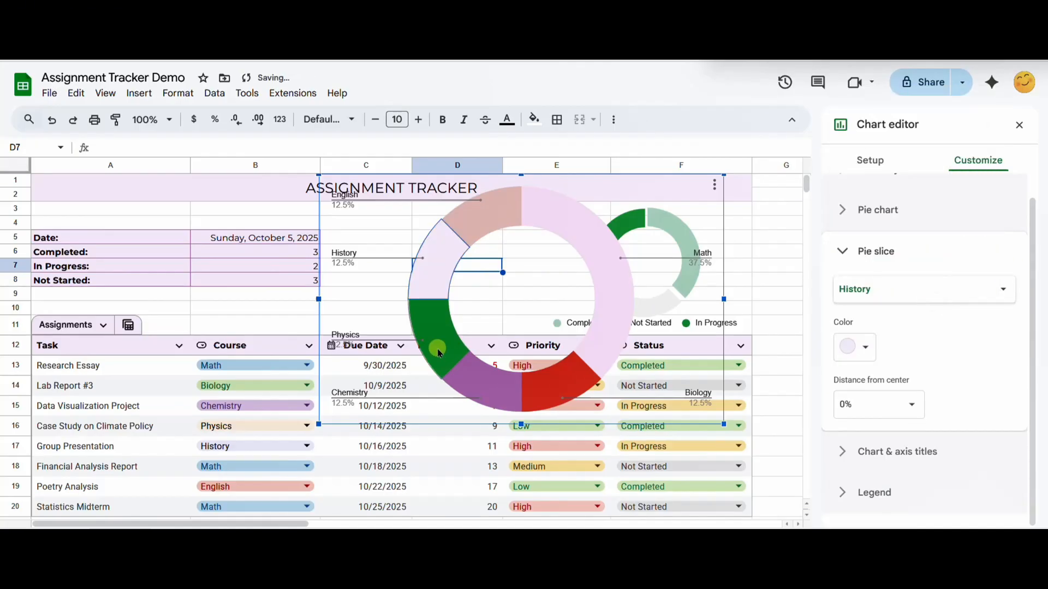
pyautogui.click(438, 348)
# Step: Colour the Biology slice pale green and the Math slice pale blue
pyautogui.click(574, 398)
pyautogui.click(855, 347)
pyautogui.click(906, 158)
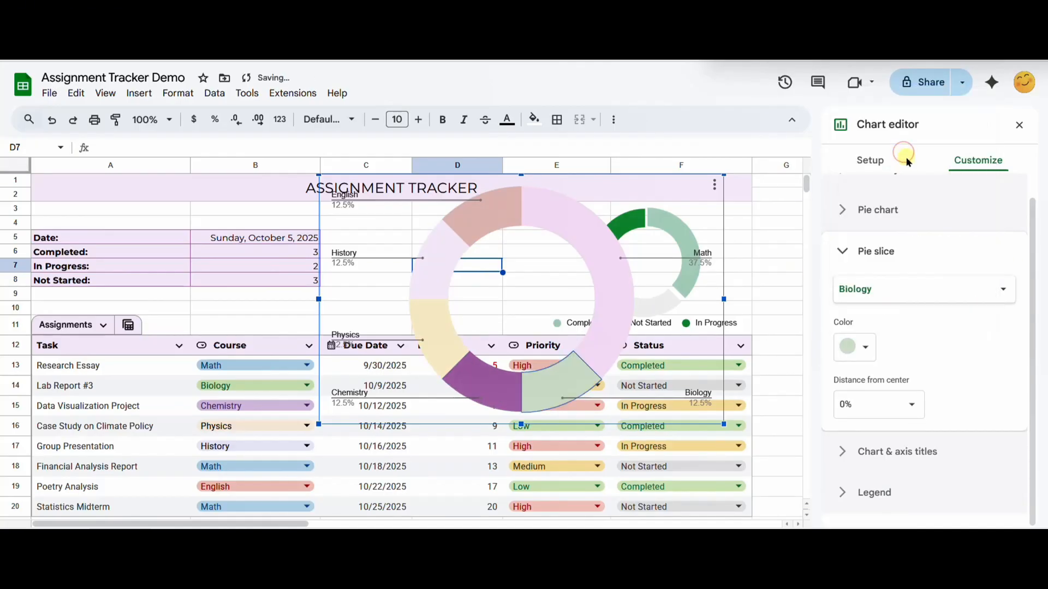
pyautogui.click(613, 265)
pyautogui.click(845, 346)
pyautogui.click(950, 156)
# Step: Recolour the English slice pale grey-blue and the Chemistry slice pale magenta
pyautogui.click(482, 218)
pyautogui.click(855, 347)
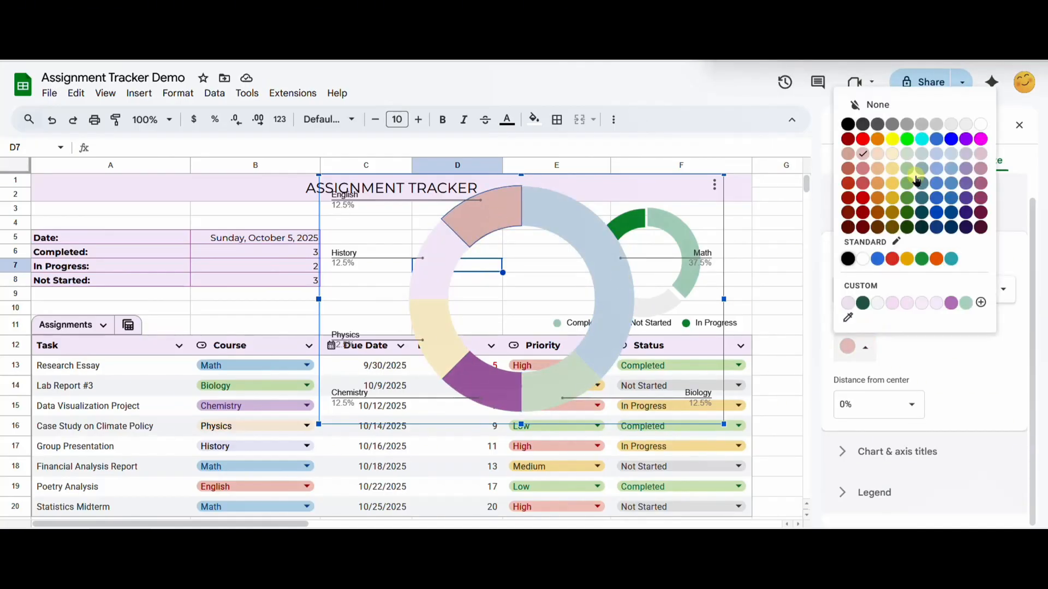
pyautogui.click(922, 157)
pyautogui.click(484, 379)
pyautogui.click(855, 347)
pyautogui.click(975, 160)
pyautogui.click(620, 273)
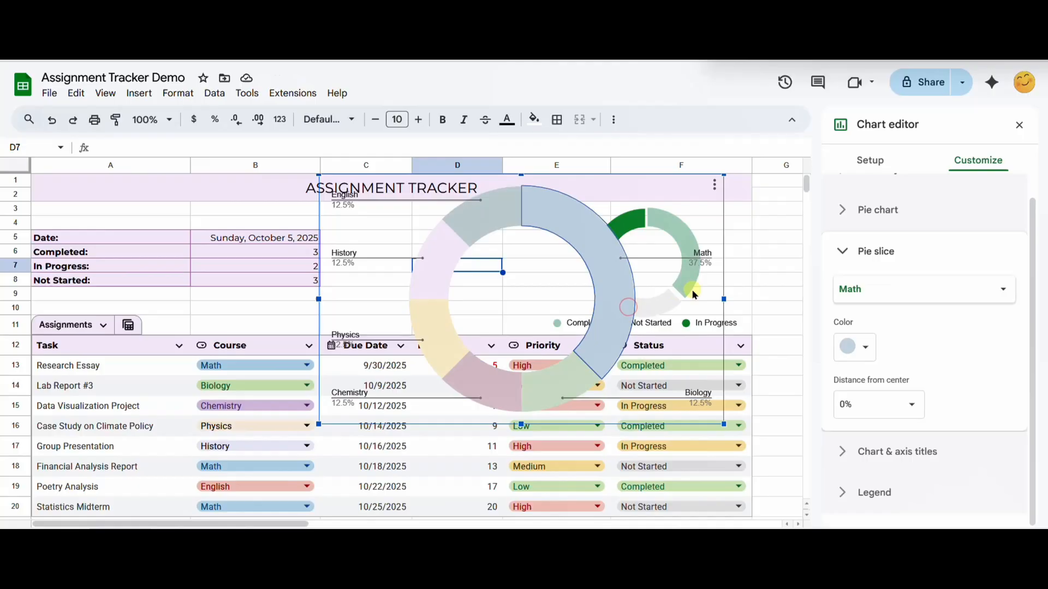
pyautogui.click(721, 363)
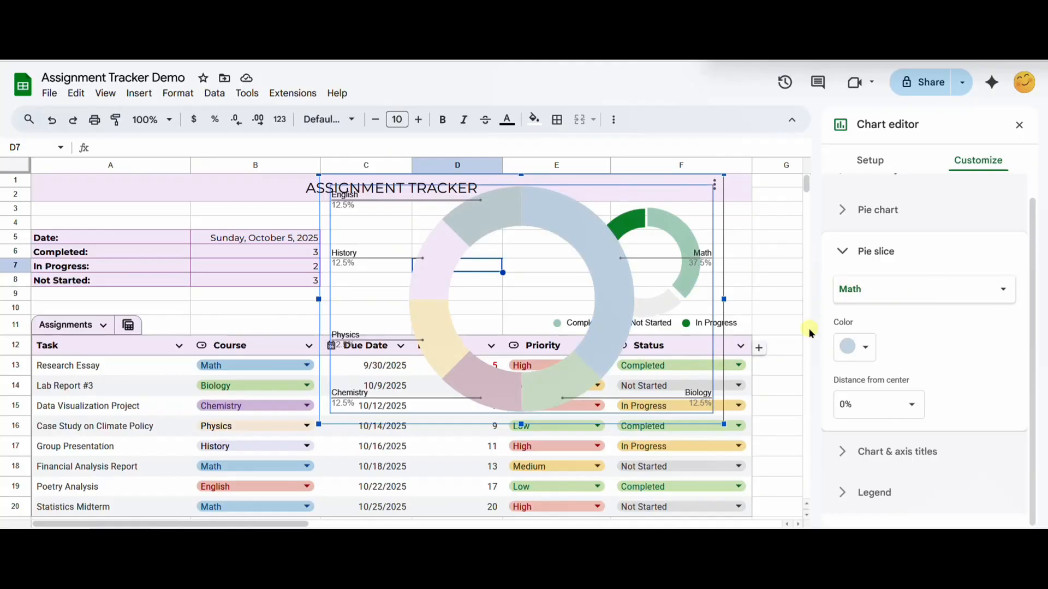
# Step: Set the course chart's legend position to Right
pyautogui.click(855, 492)
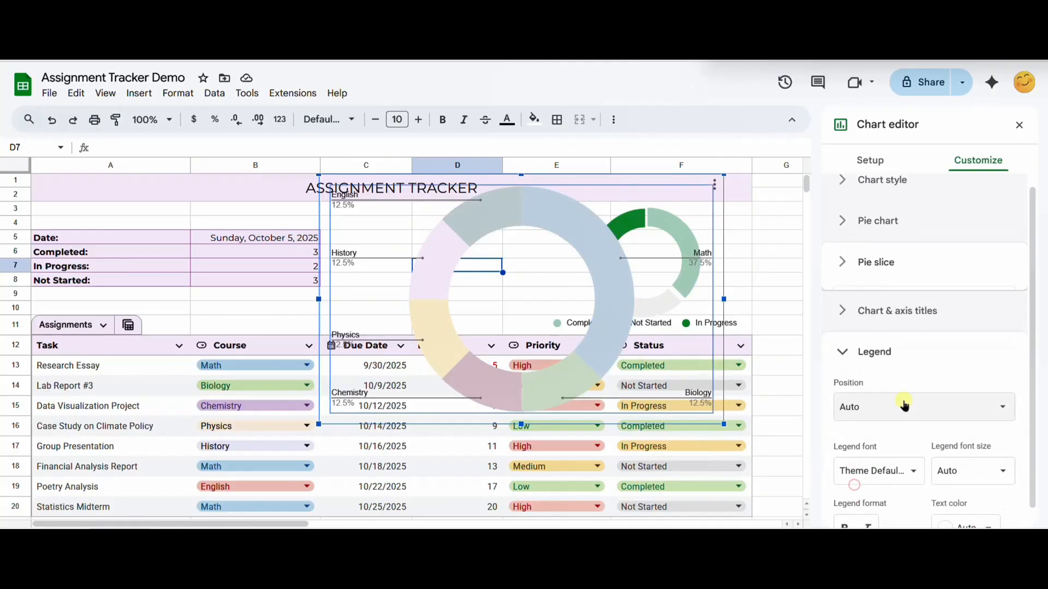
pyautogui.click(890, 378)
pyautogui.click(894, 311)
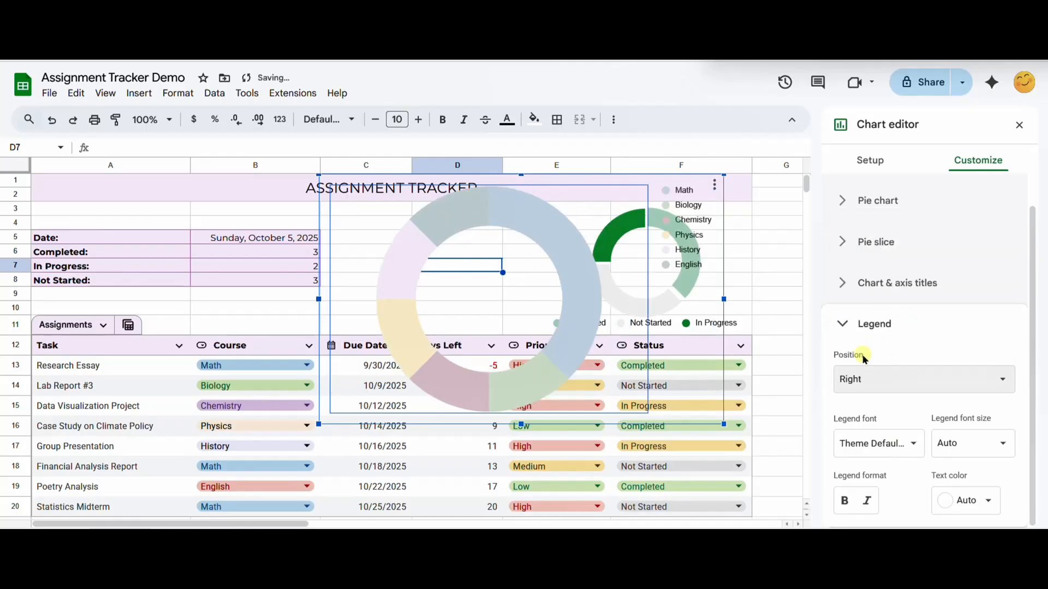
# Step: Shrink the course chart and fit it between the status summary and the status chart, narrowing column B slightly
pyautogui.moveTo(724, 424); pyautogui.dragTo(561, 330)
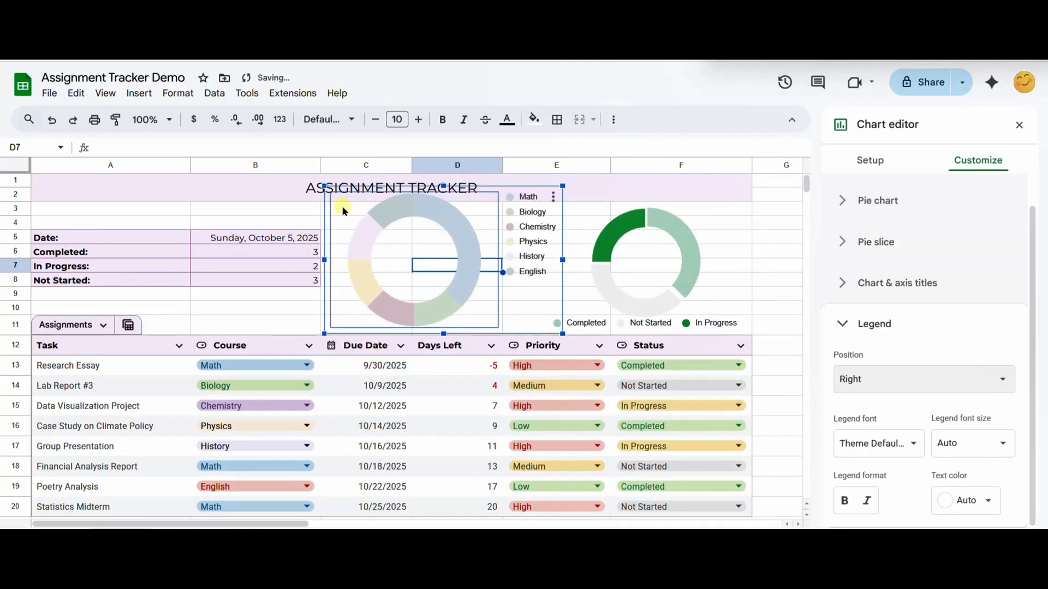
pyautogui.moveTo(320, 166); pyautogui.dragTo(307, 165)
pyautogui.click(510, 280)
pyautogui.moveTo(534, 324)
pyautogui.mouseDown()
pyautogui.moveTo(537, 344)
pyautogui.moveTo(502, 308)
pyautogui.moveTo(519, 331)
pyautogui.mouseUp()
pyautogui.click(769, 325)
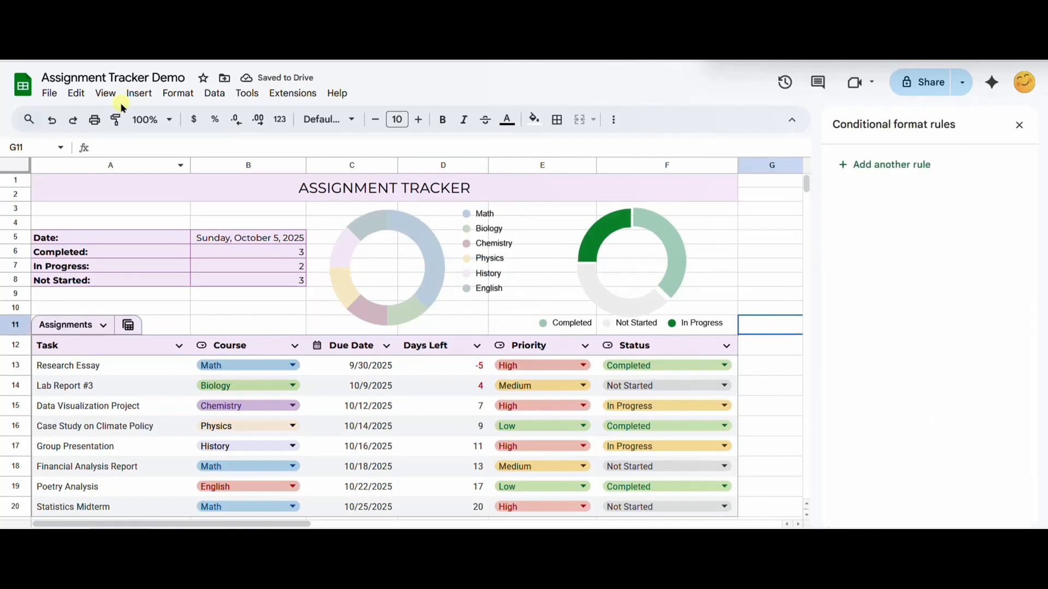
# Step: Hide the sheet's gridlines
pyautogui.click(111, 93)
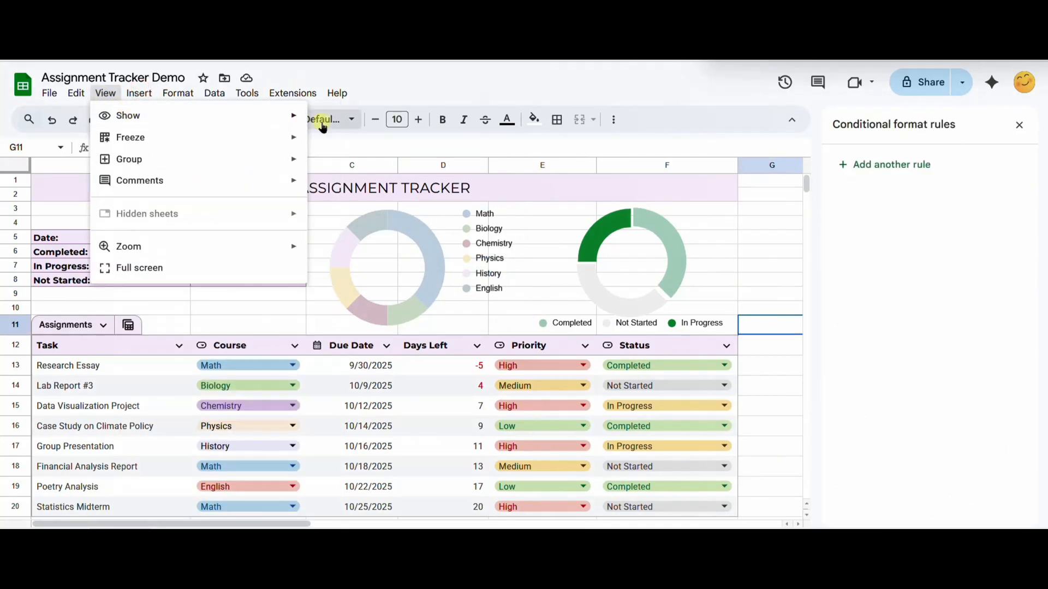
pyautogui.moveTo(288, 115)
pyautogui.click(373, 143)
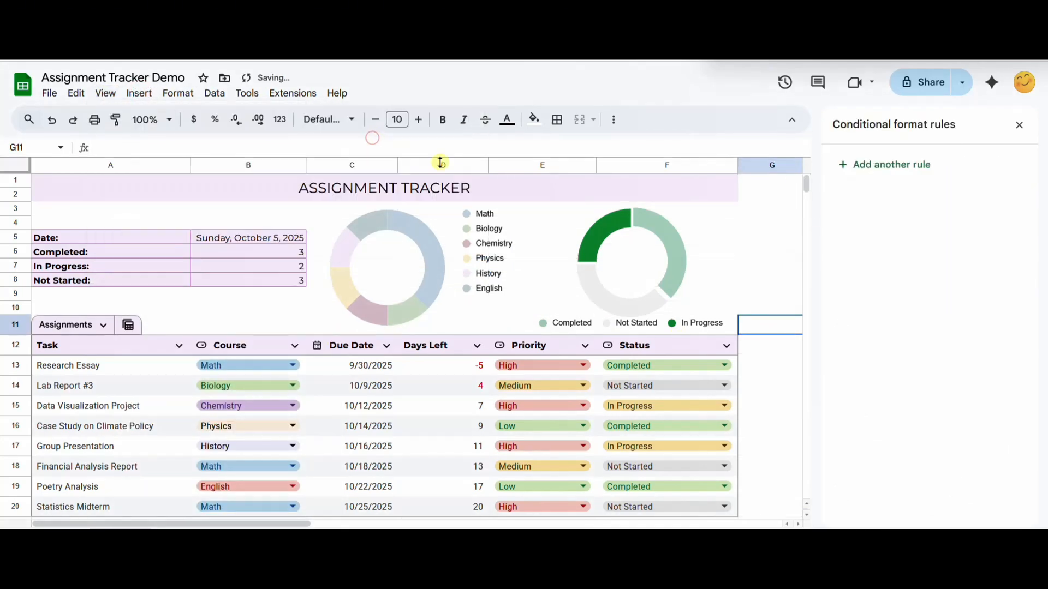
pyautogui.click(790, 393)
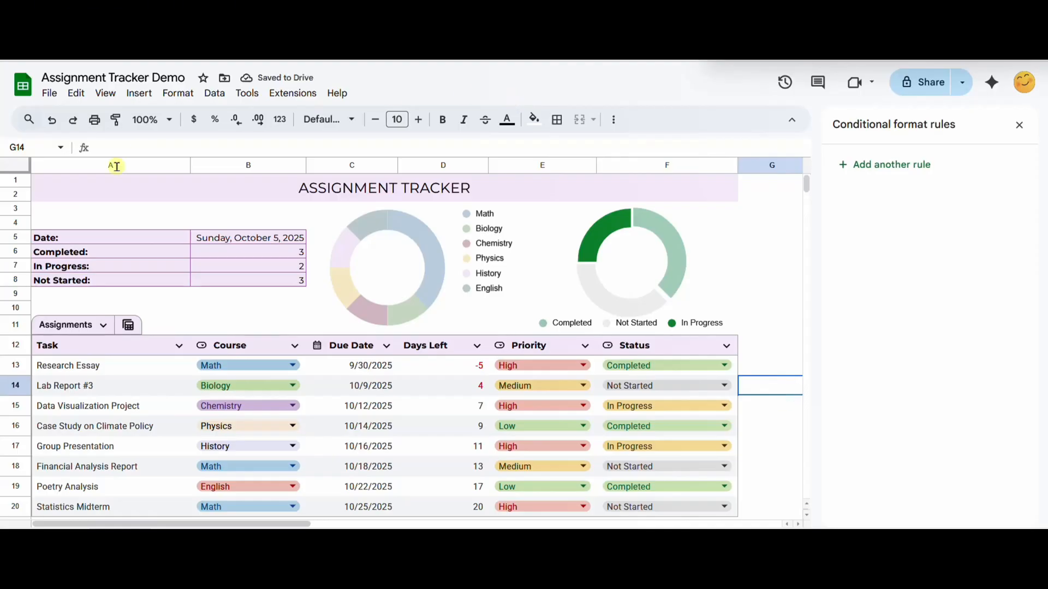
# Step: Add an outer border around the tracker range A1:F20
pyautogui.moveTo(65, 191); pyautogui.dragTo(360, 285)
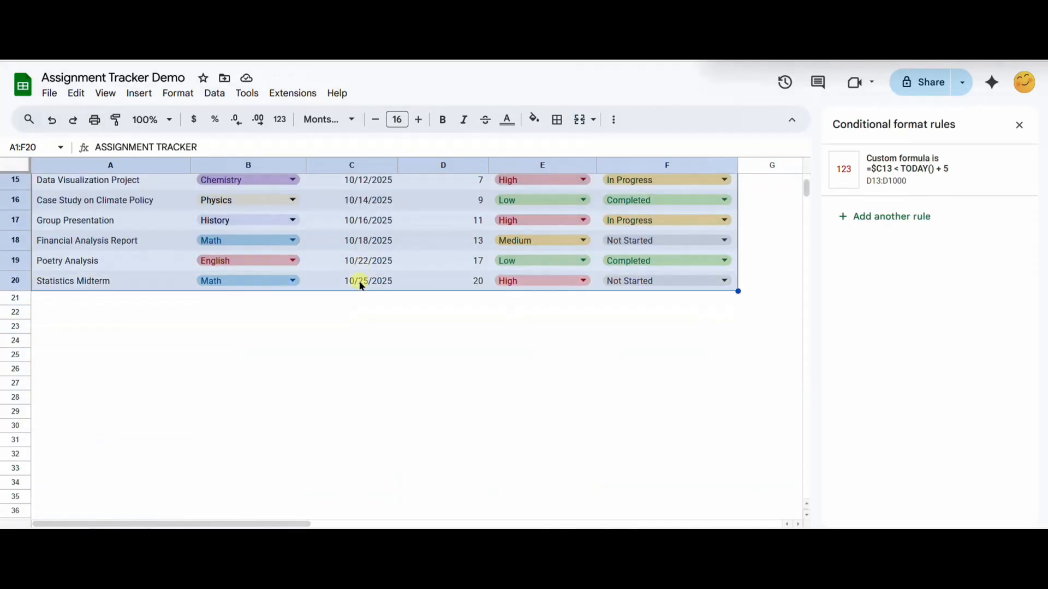
pyautogui.scroll(5, 372, 376)
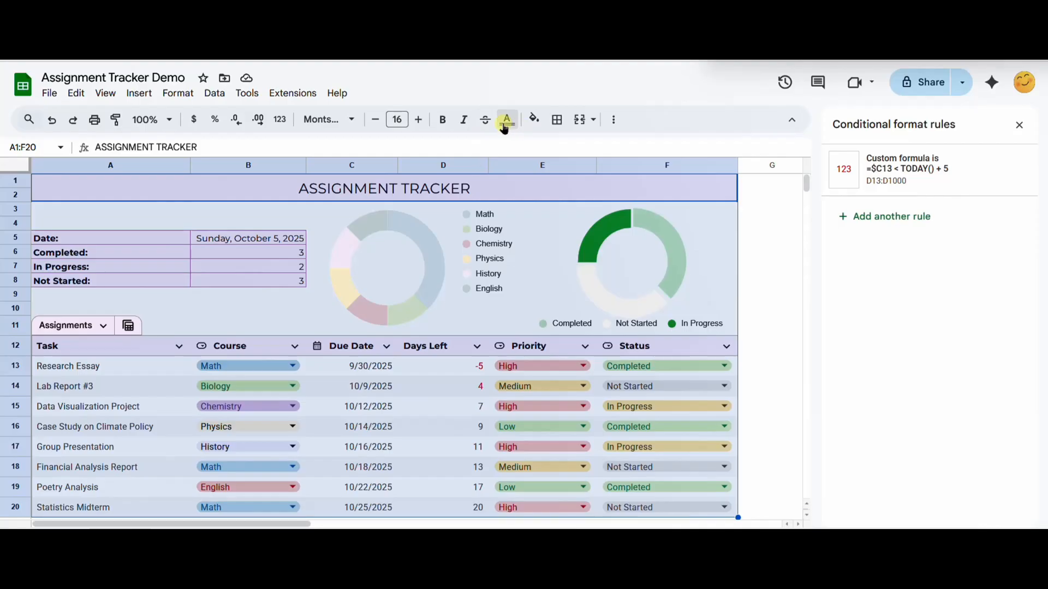
pyautogui.click(557, 125)
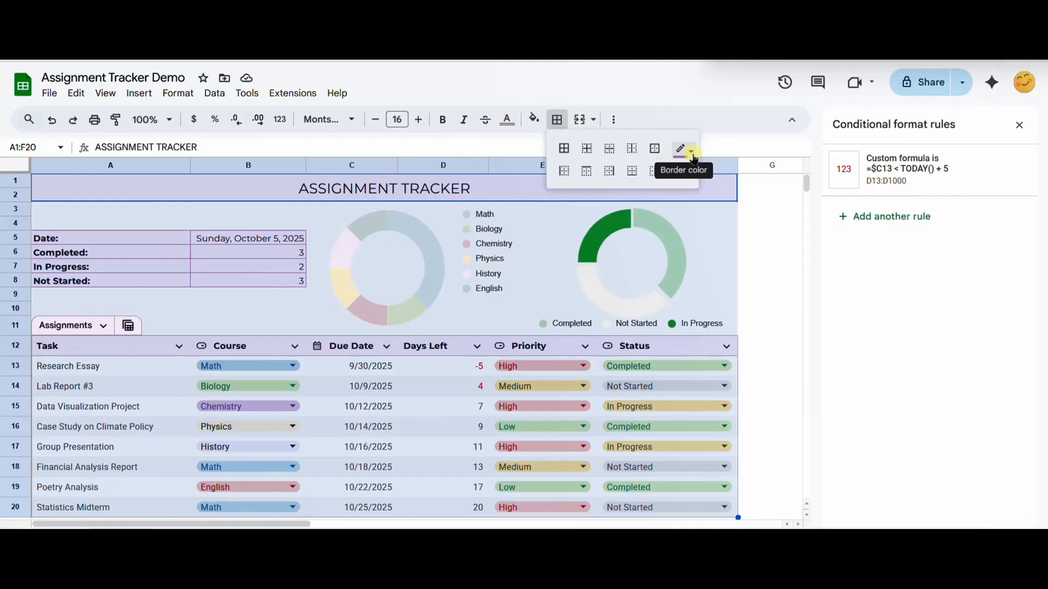
pyautogui.click(656, 155)
pyautogui.click(688, 152)
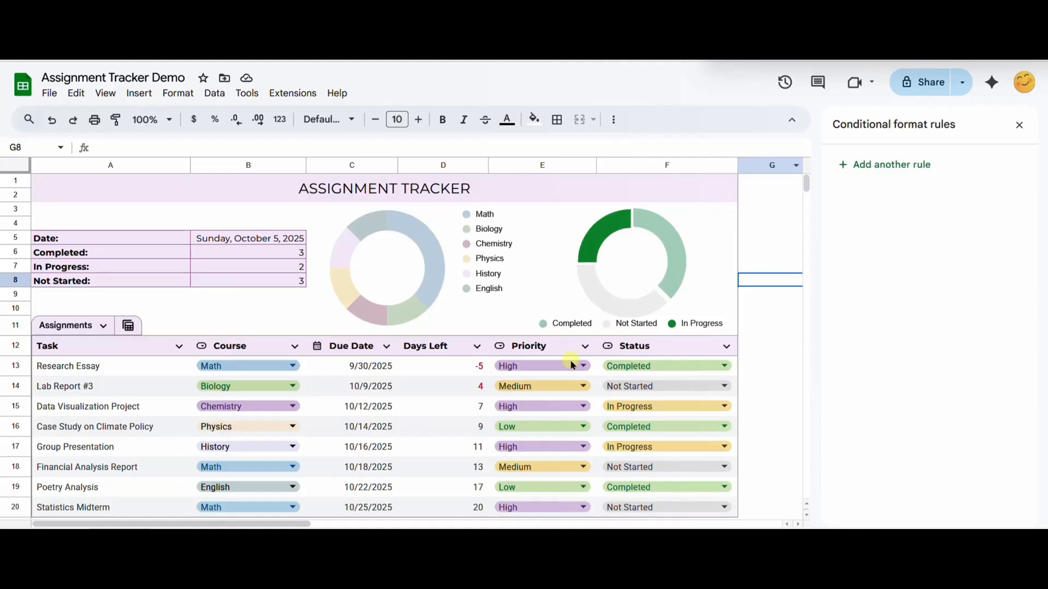
# Step: Test the status tracking by switching the Research Essay status to In Progress and back to Completed
pyautogui.click(562, 364)
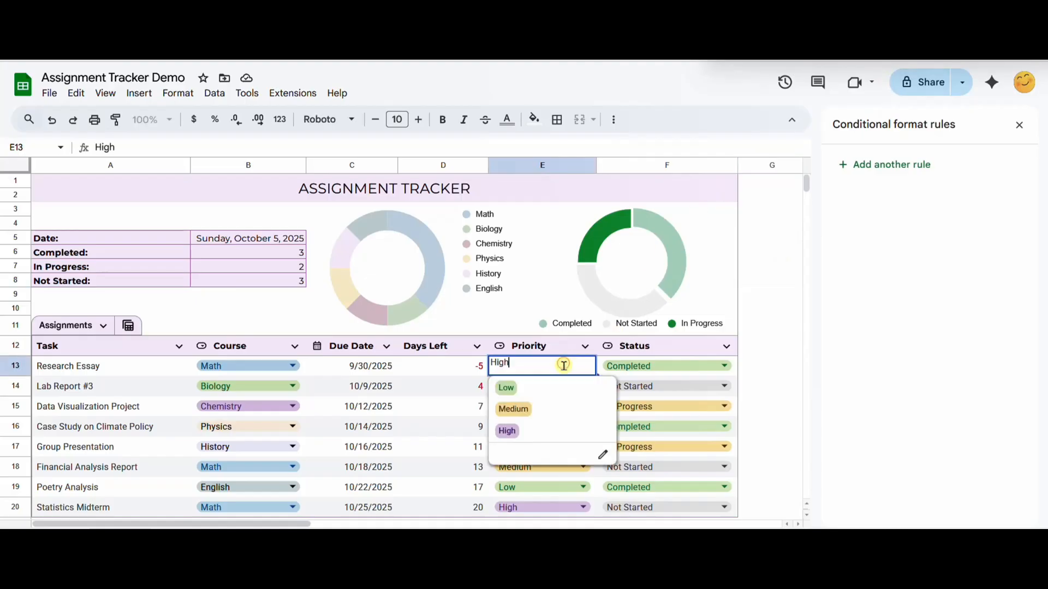
pyautogui.click(654, 370)
pyautogui.click(658, 405)
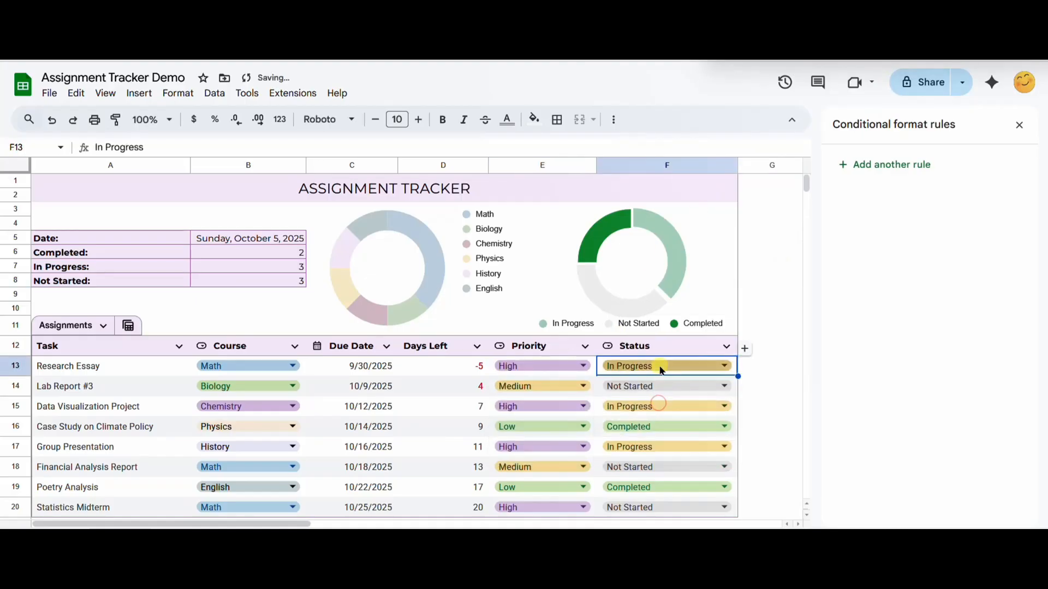
pyautogui.click(661, 370)
pyautogui.click(661, 425)
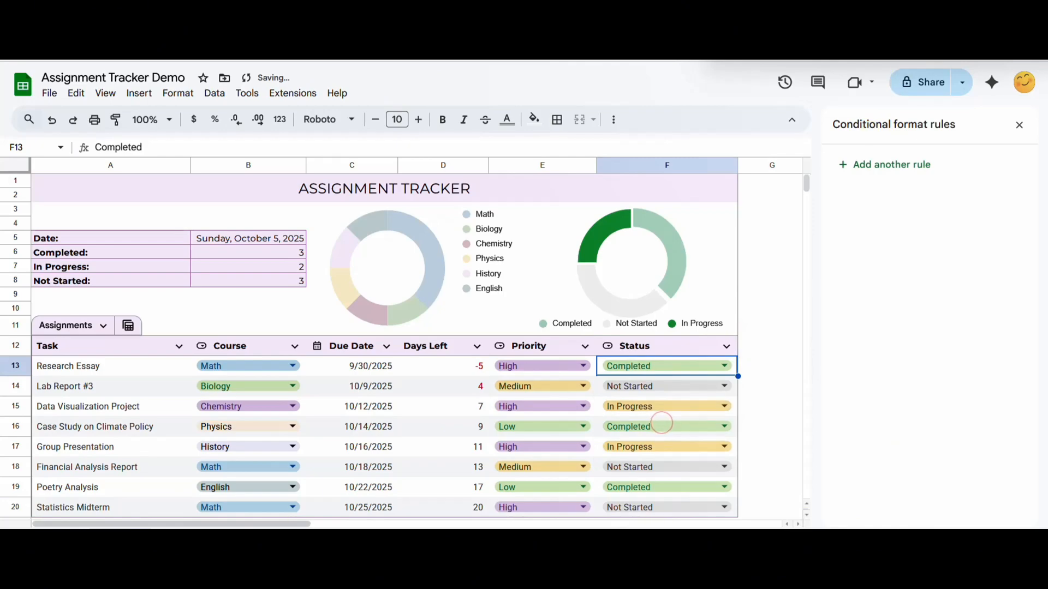
# Step: Start a conditional formatting rule that applies to the range A13:F
pyautogui.click(177, 92)
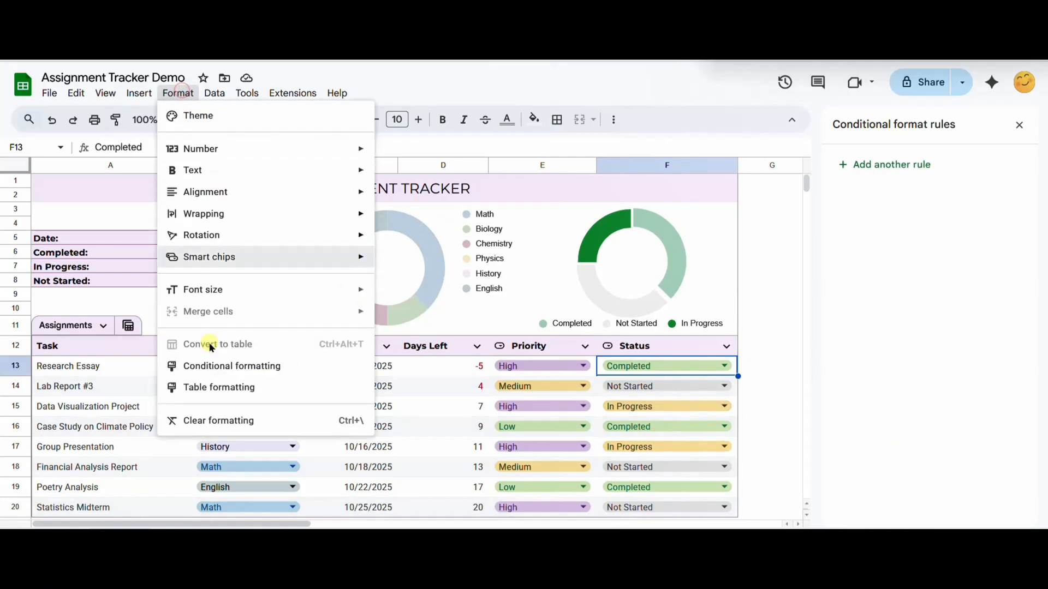
pyautogui.click(213, 365)
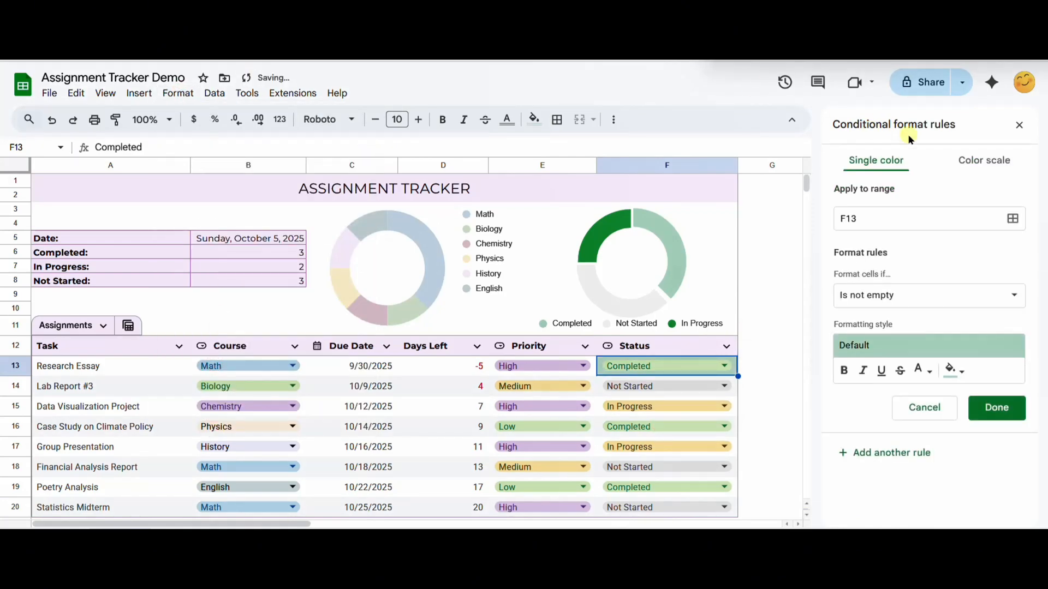
pyautogui.click(885, 218)
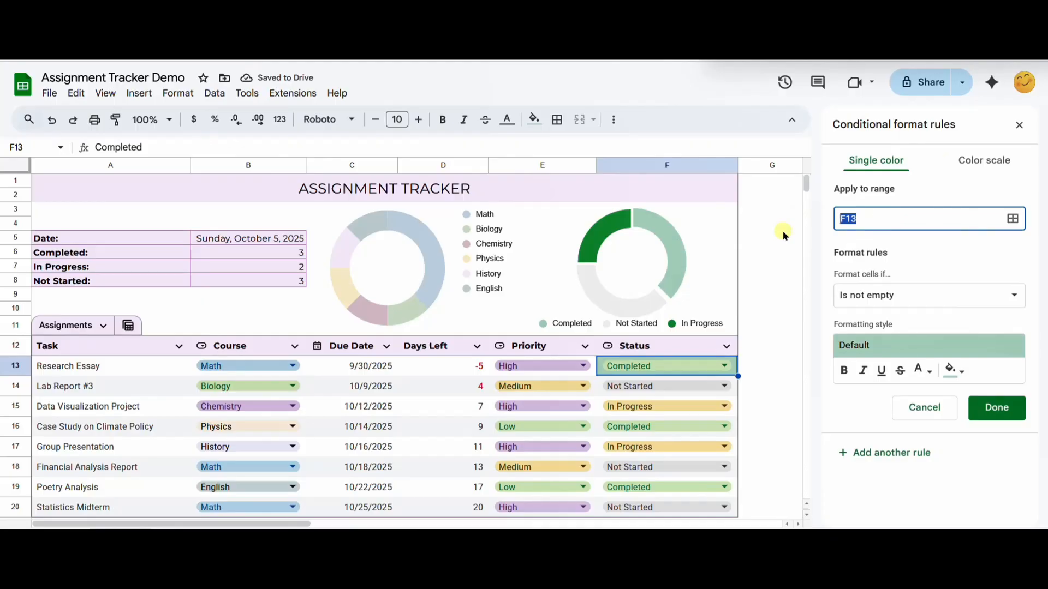
pyautogui.write('A13:F')
# Step: Set the rule's condition to the custom formula =$F13="Completed"
pyautogui.click(955, 295)
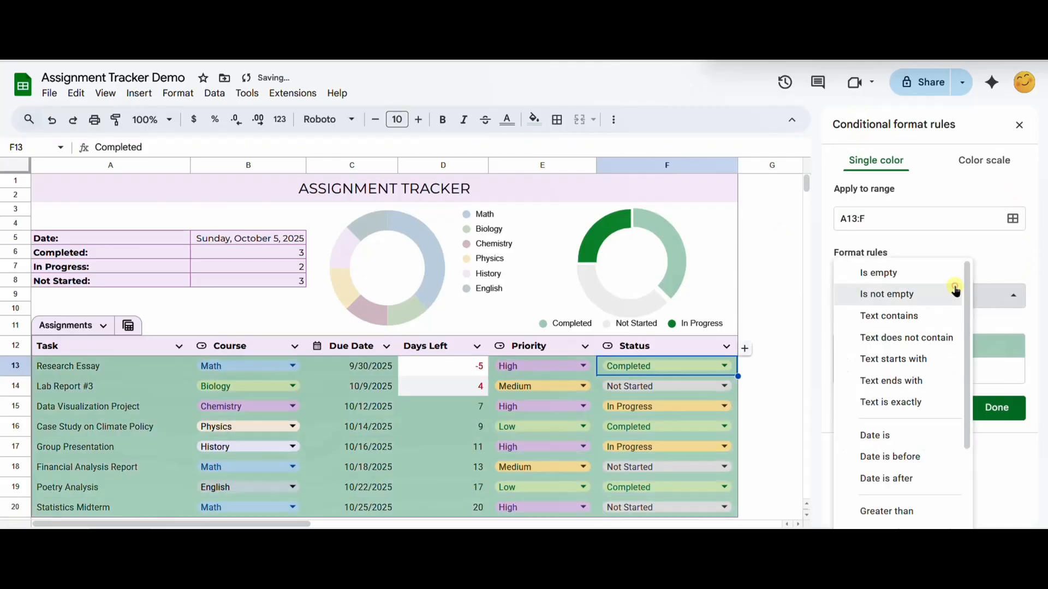
pyautogui.scroll(-5, 924, 379)
pyautogui.scroll(1, 921, 502)
pyautogui.scroll(-1, 922, 513)
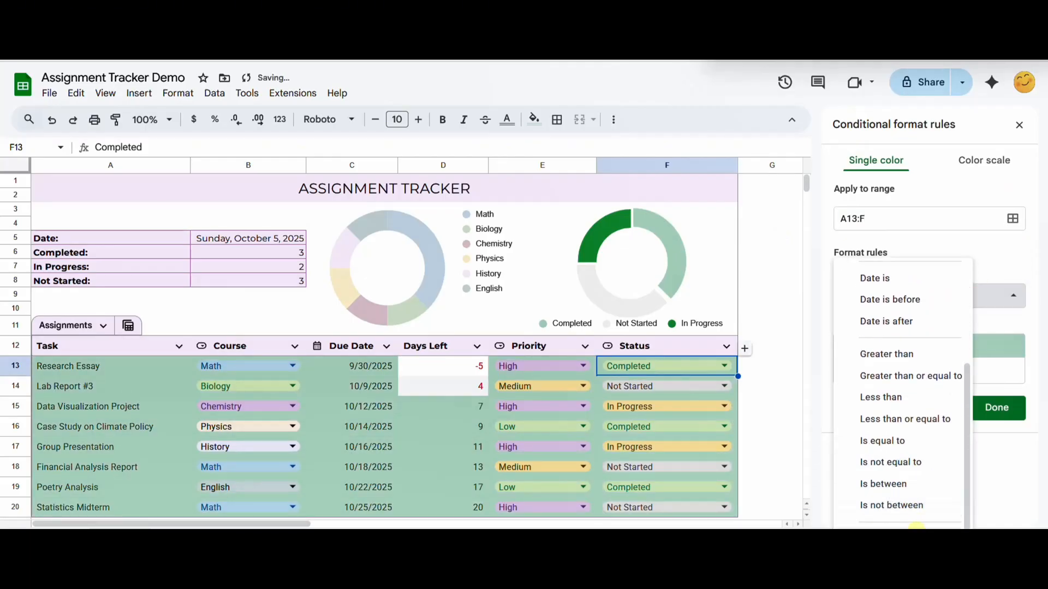
pyautogui.click(917, 526)
pyautogui.click(885, 324)
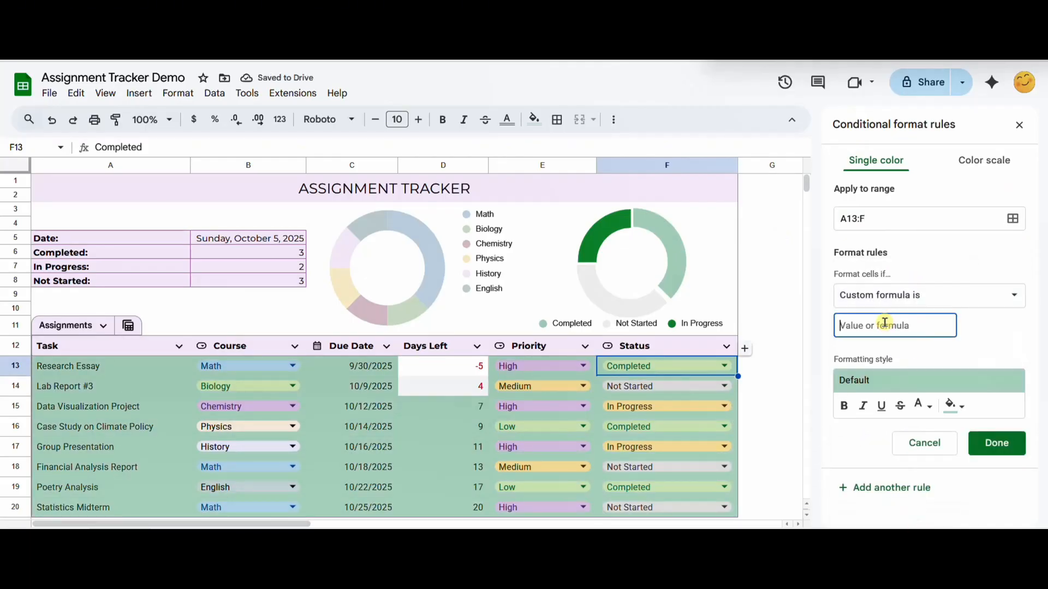
pyautogui.write('=')
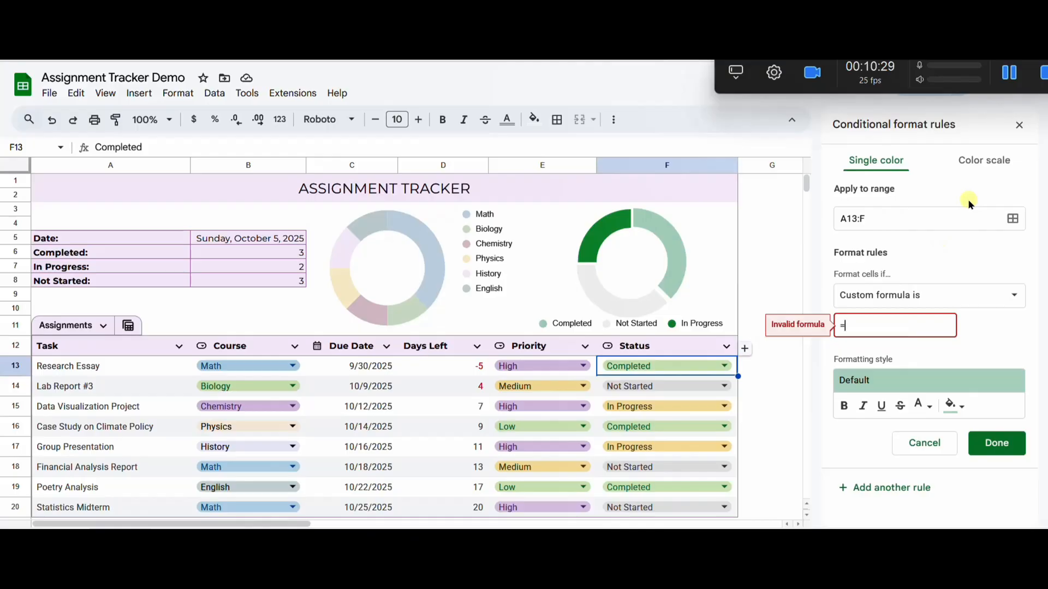
pyautogui.write('$F')
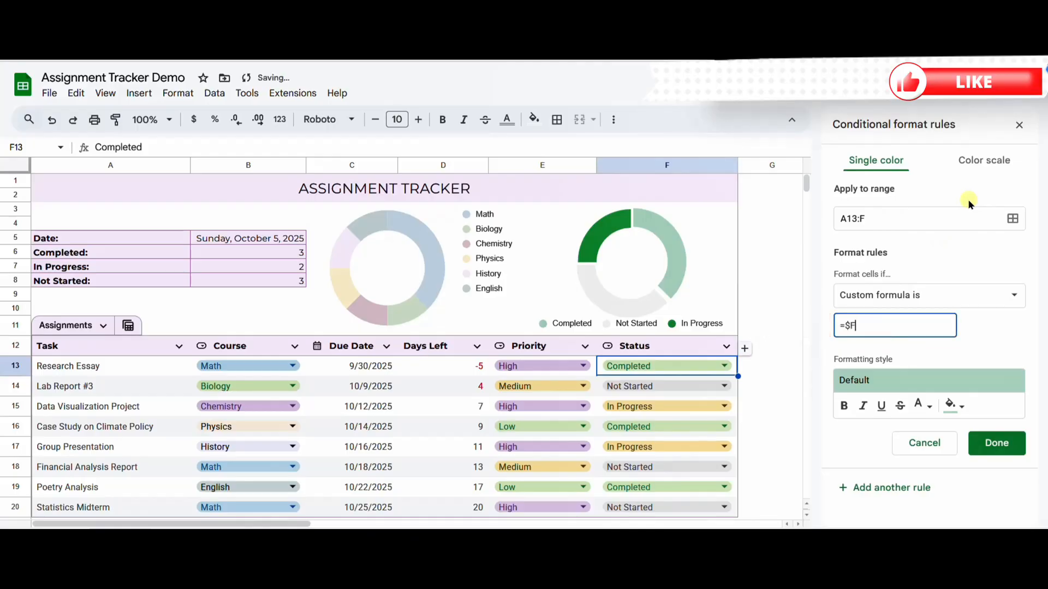
pyautogui.write('13="C')
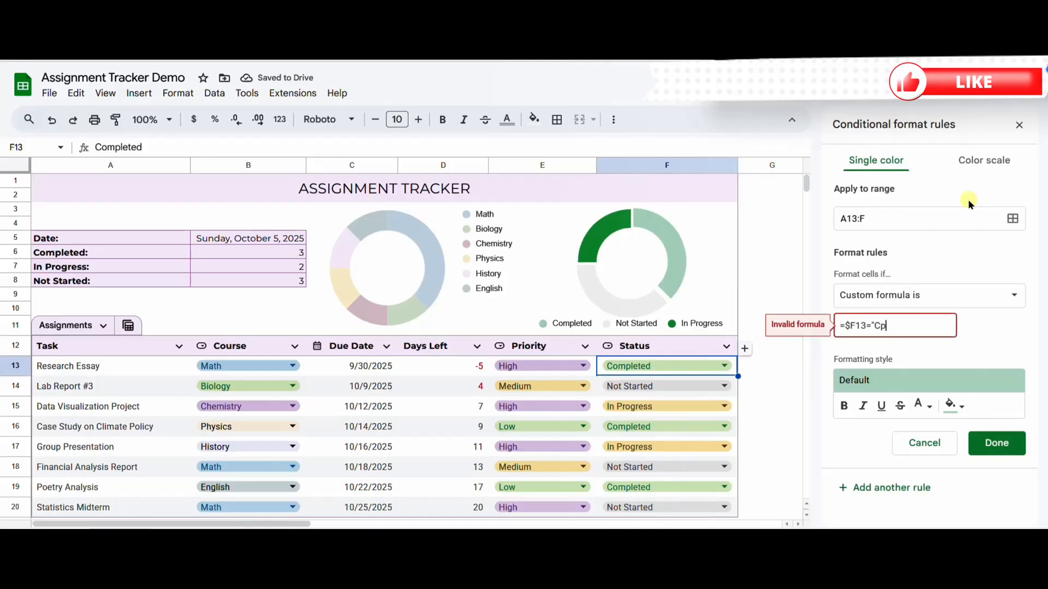
pyautogui.write('ompleted"')
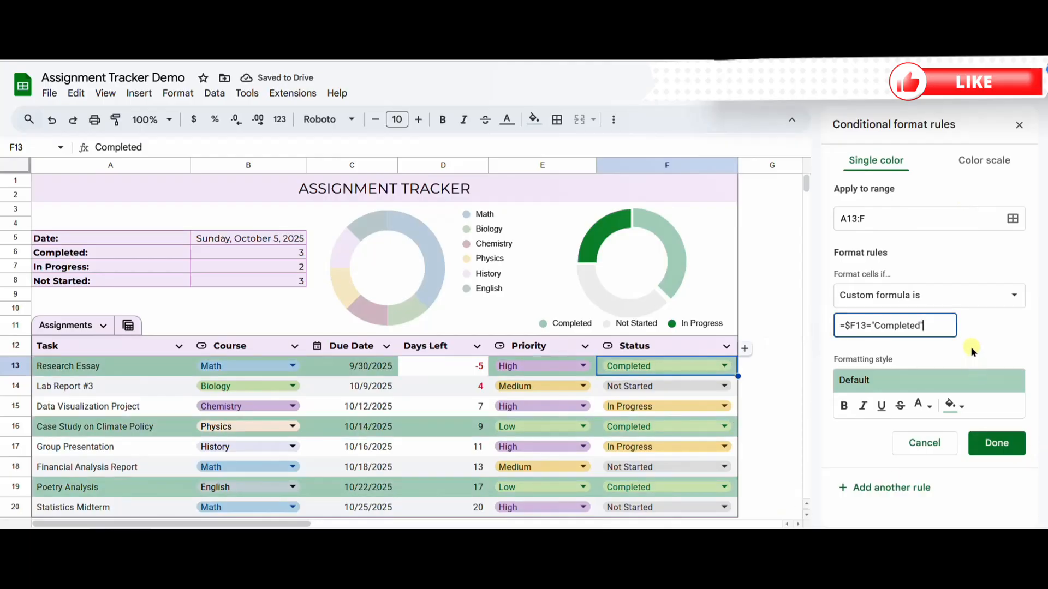
# Step: Format the completed-row rule with no fill colour and light grey text, and save it
pyautogui.click(956, 411)
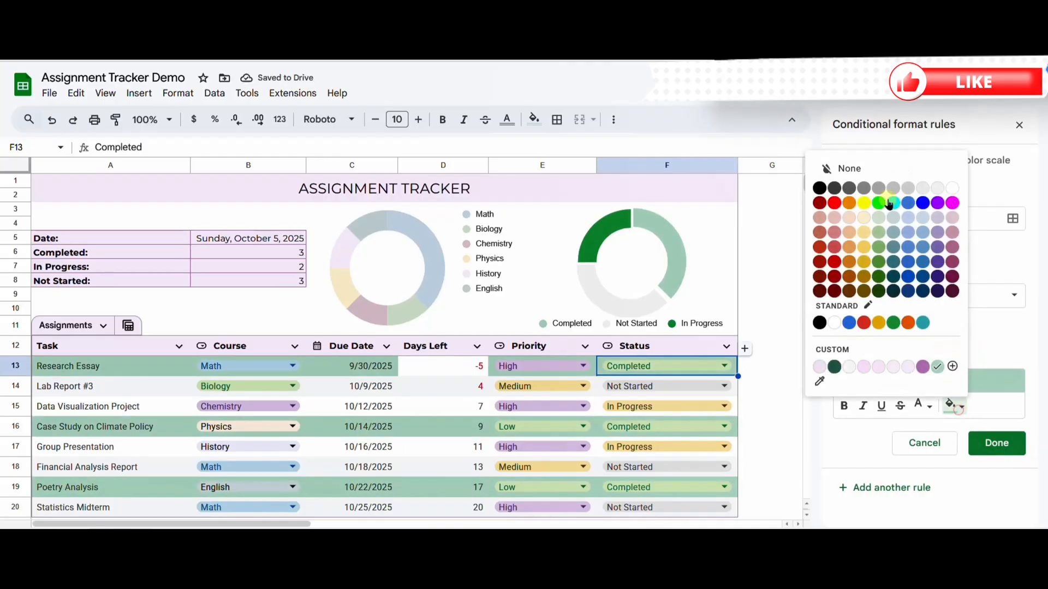
pyautogui.click(868, 174)
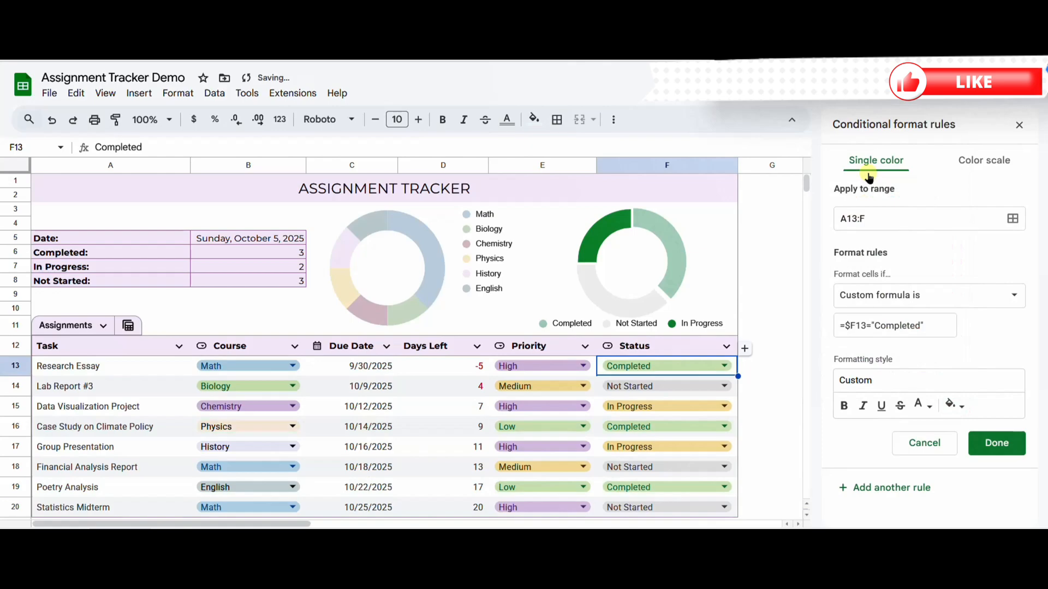
pyautogui.click(922, 406)
pyautogui.click(868, 187)
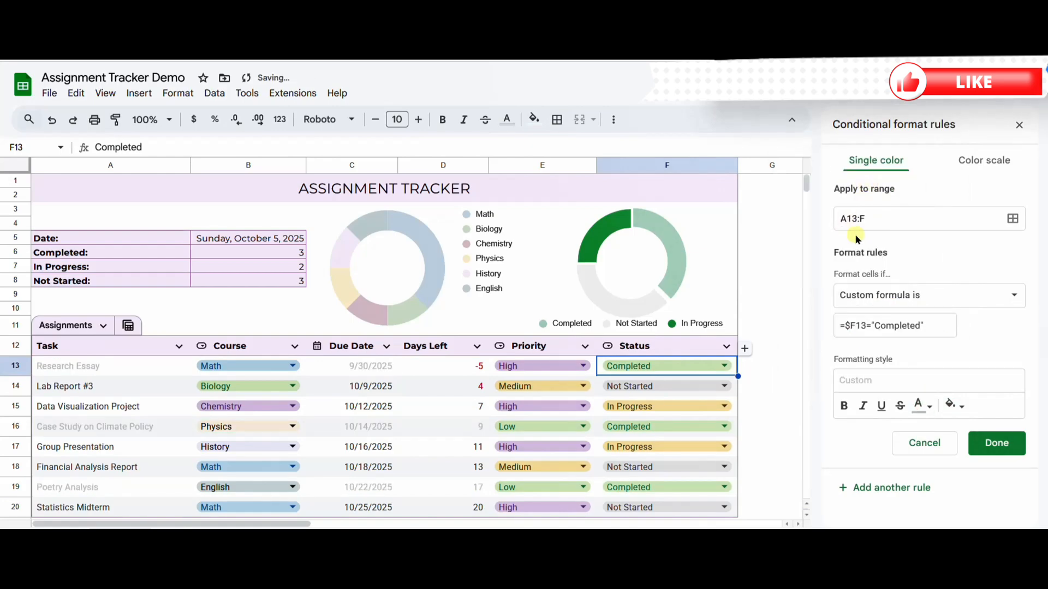
pyautogui.click(993, 443)
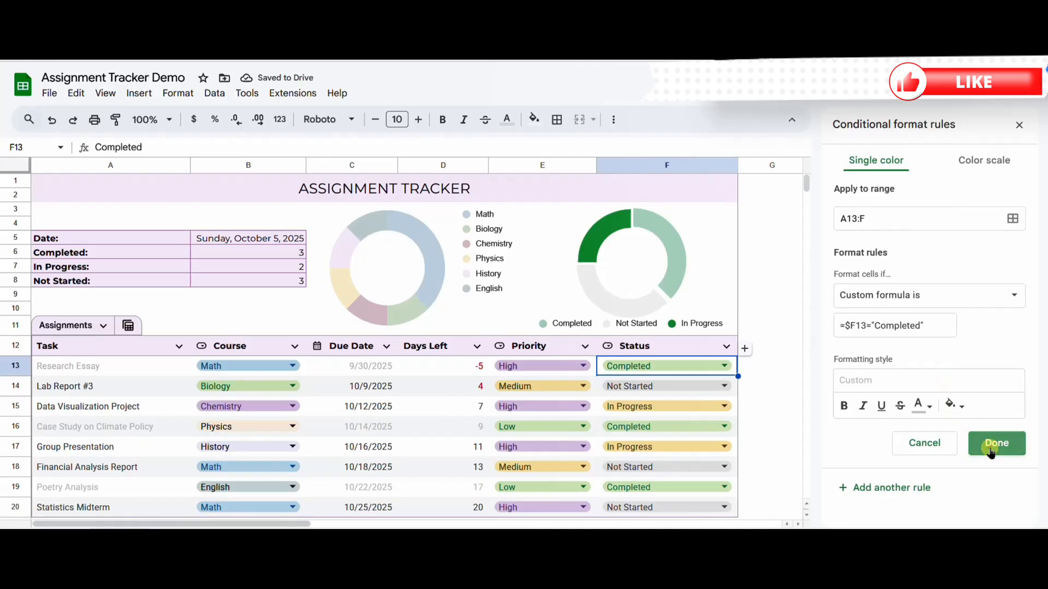
# Step: Change the status of Lab Report #3 to In Progress
pyautogui.click(699, 389)
pyautogui.click(677, 430)
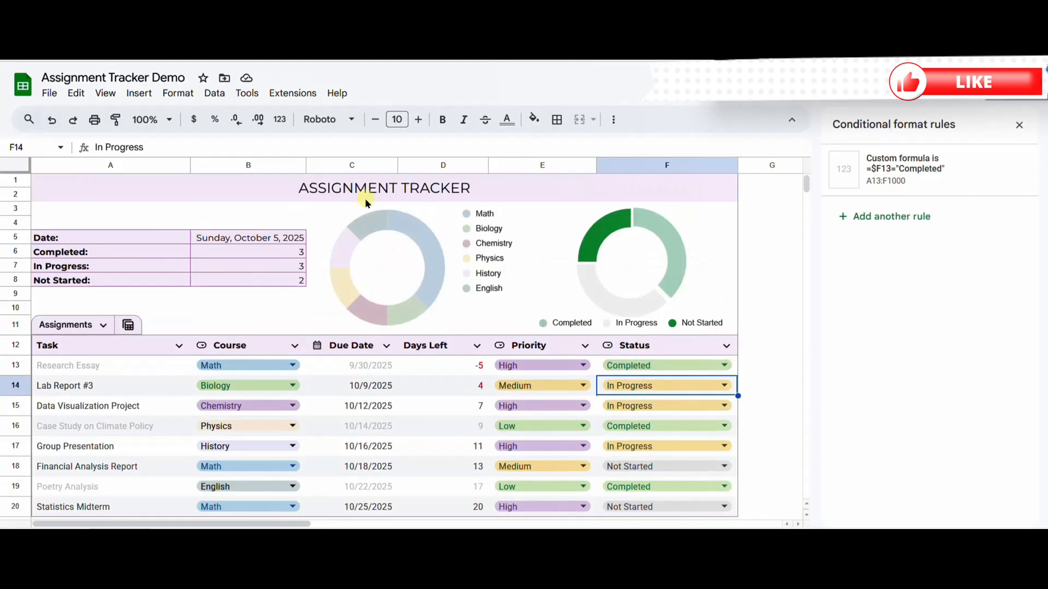
# Step: Create a filter view for the Assignments table that excludes Completed from the Status column
pyautogui.click(129, 325)
pyautogui.click(155, 370)
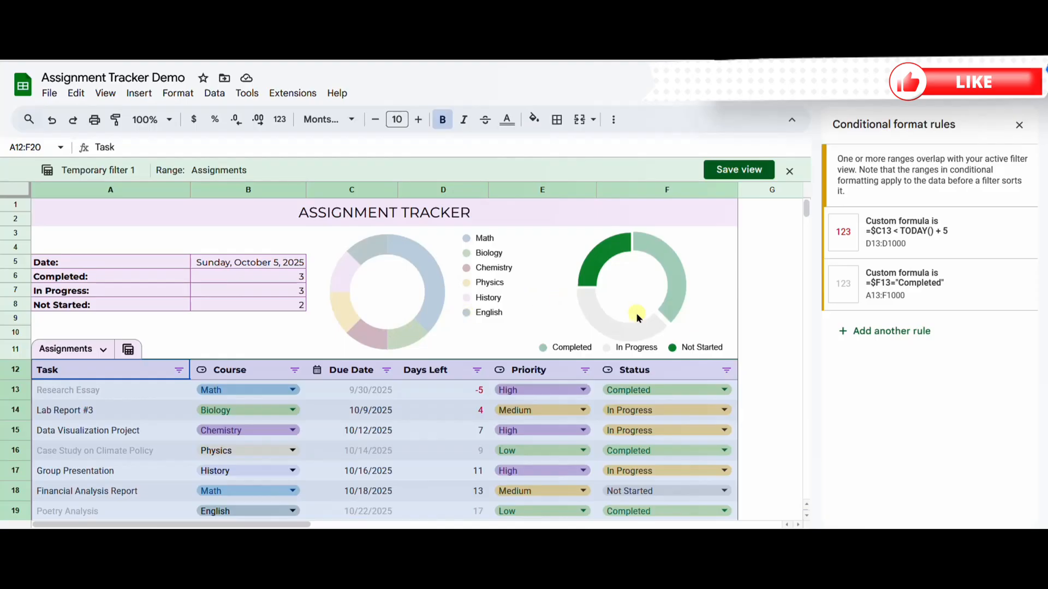
pyautogui.click(725, 372)
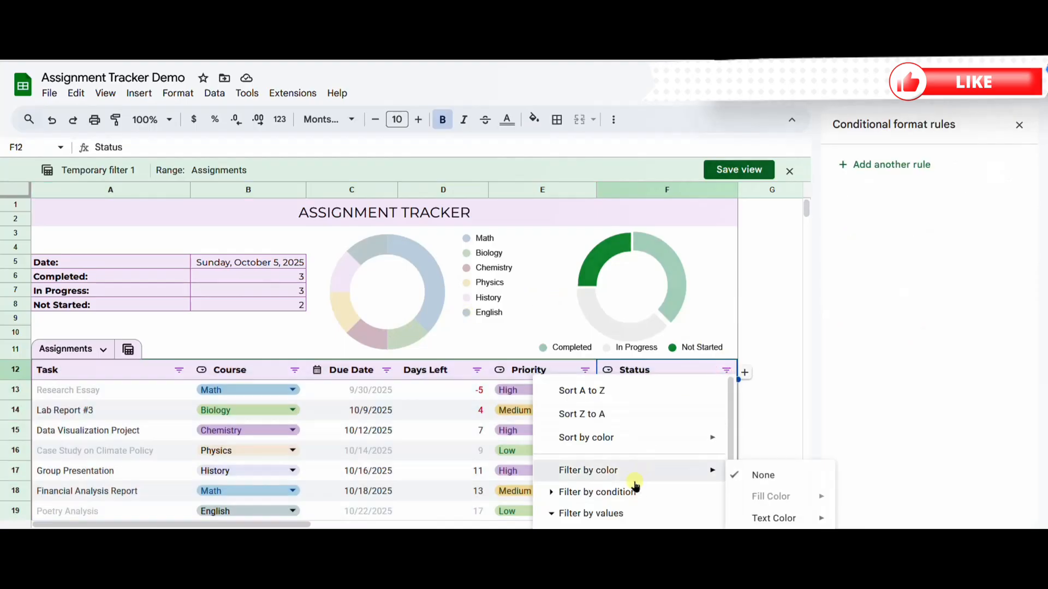
pyautogui.click(551, 514)
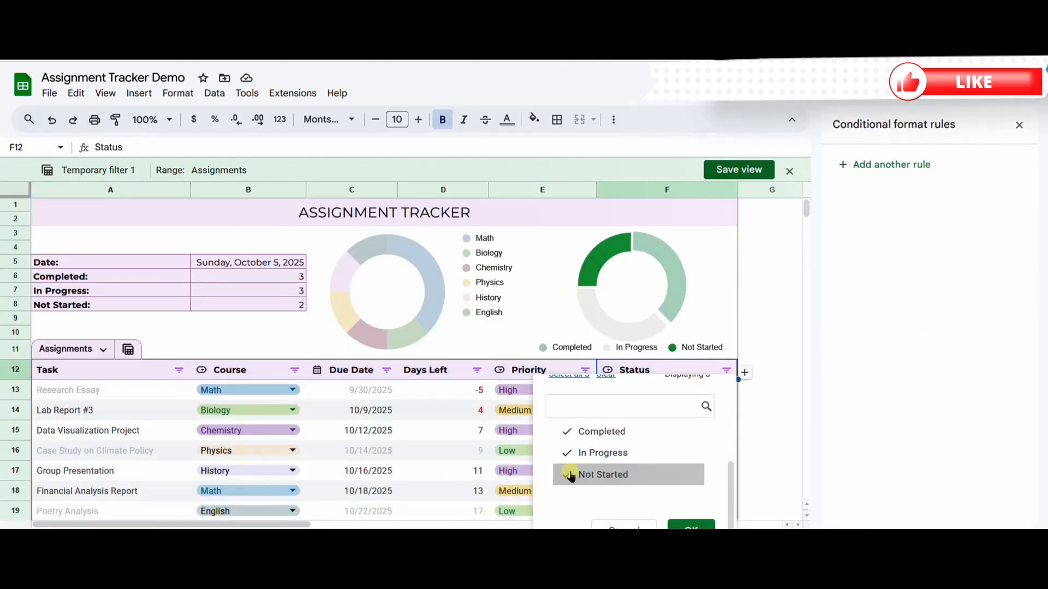
pyautogui.click(570, 434)
pyautogui.click(689, 526)
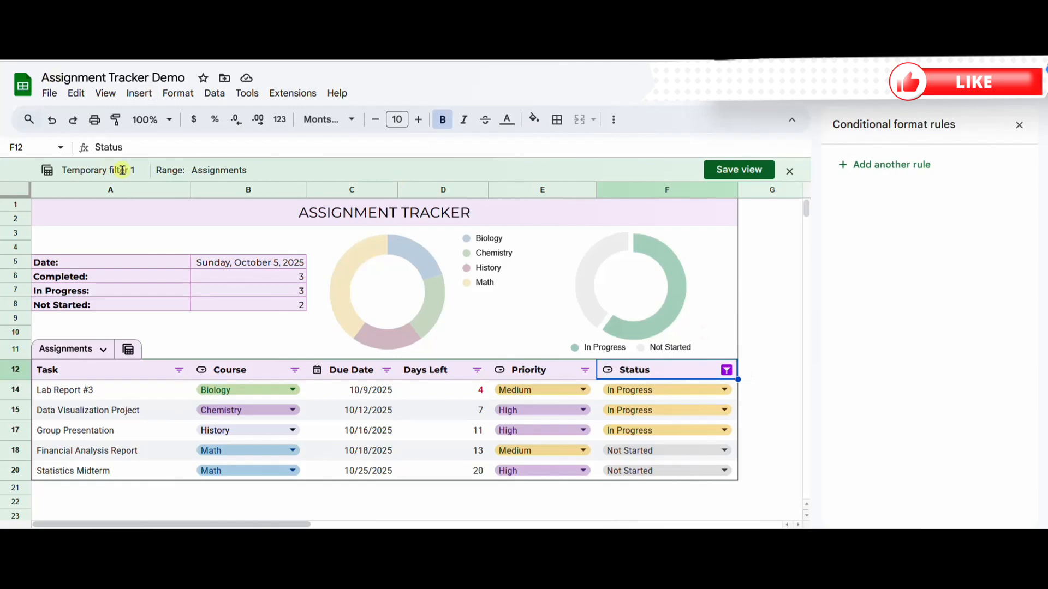
# Step: Save the filter view under the name To Do
pyautogui.click(726, 170)
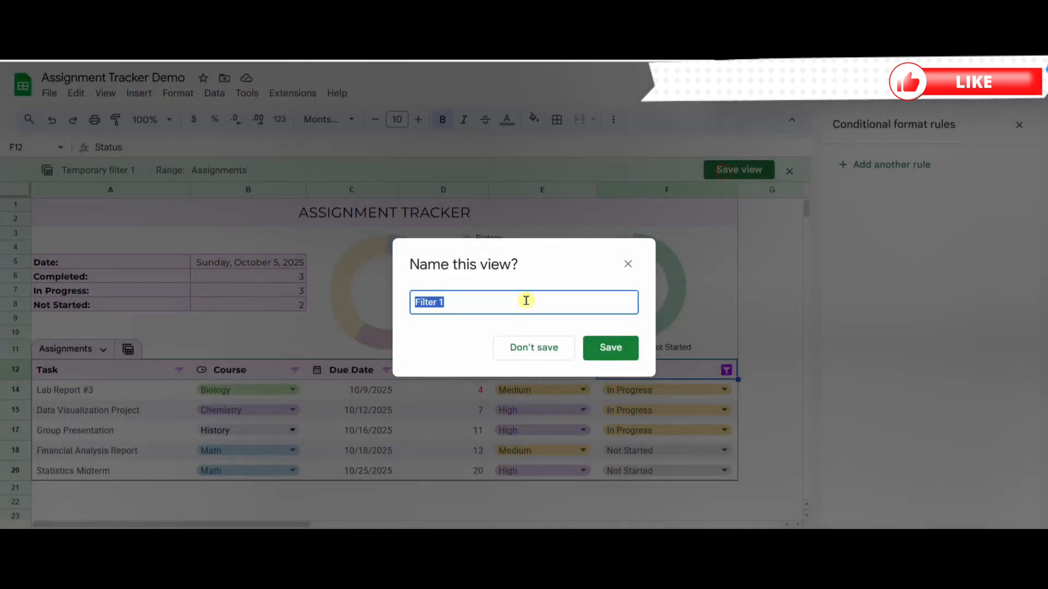
pyautogui.write('T')
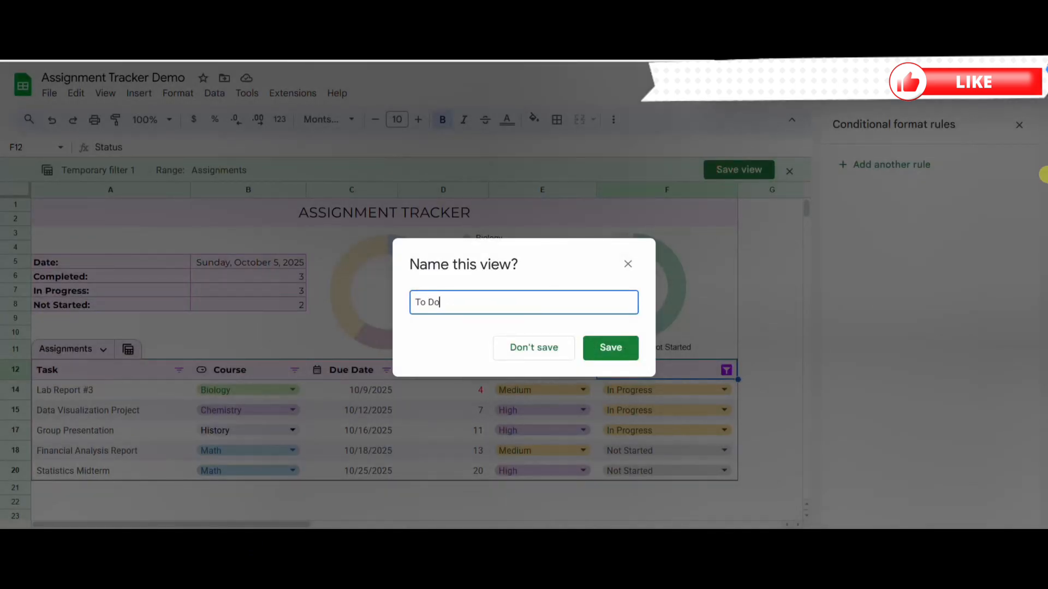
pyautogui.write('o Do')
pyautogui.click(618, 348)
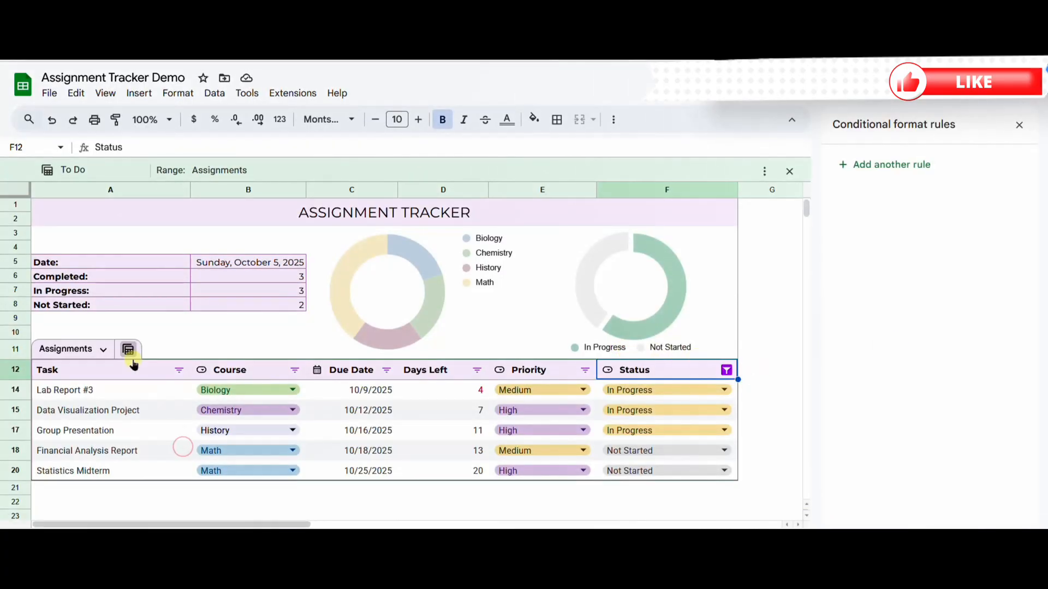
# Step: Exit the To Do view to the full Assignments table, and reopen the saved view
pyautogui.click(128, 350)
pyautogui.click(182, 482)
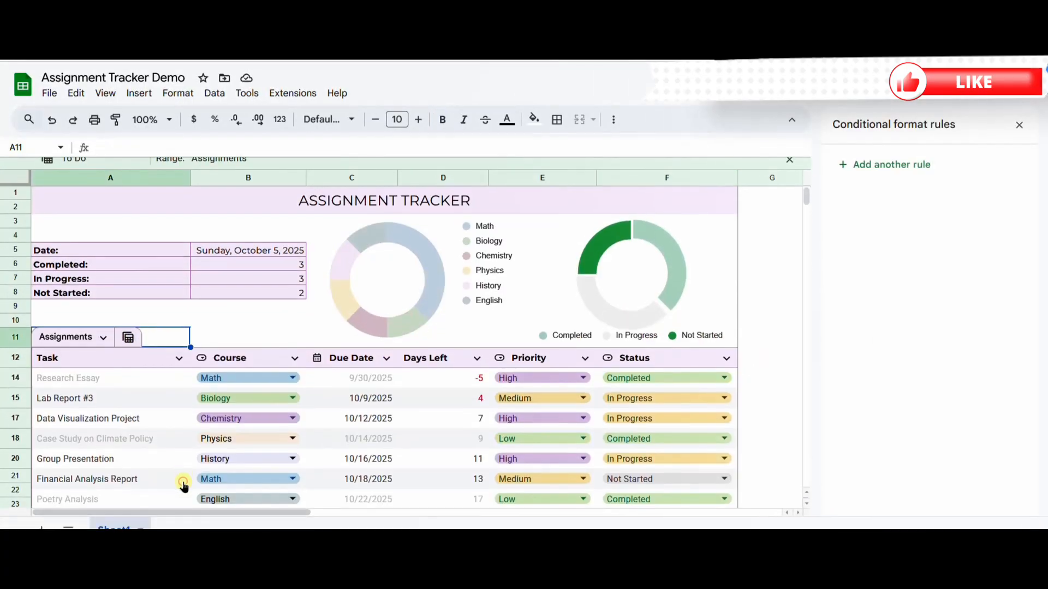
pyautogui.click(128, 325)
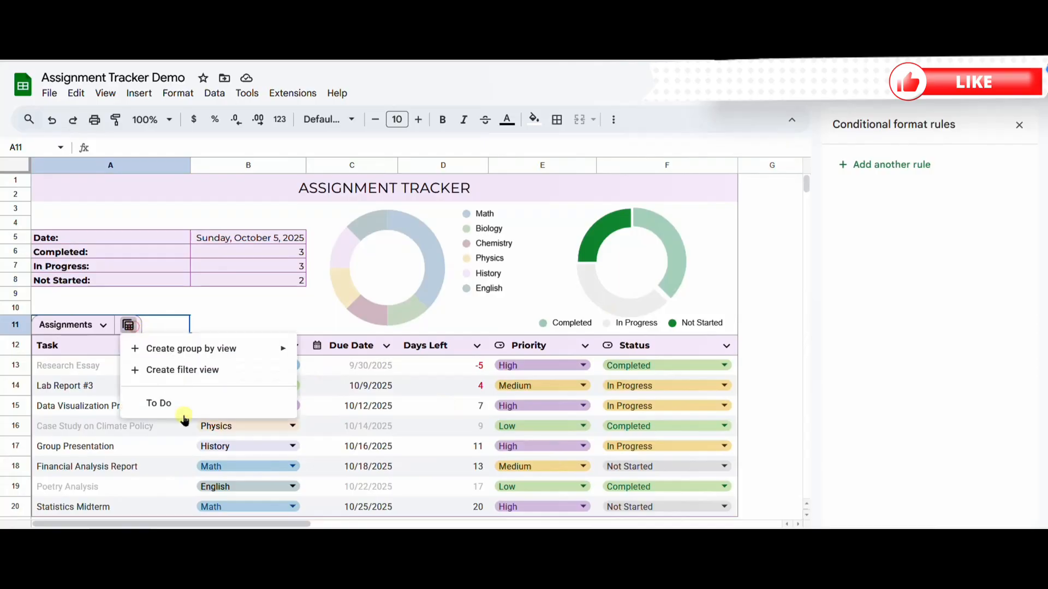
pyautogui.click(154, 404)
pyautogui.click(767, 307)
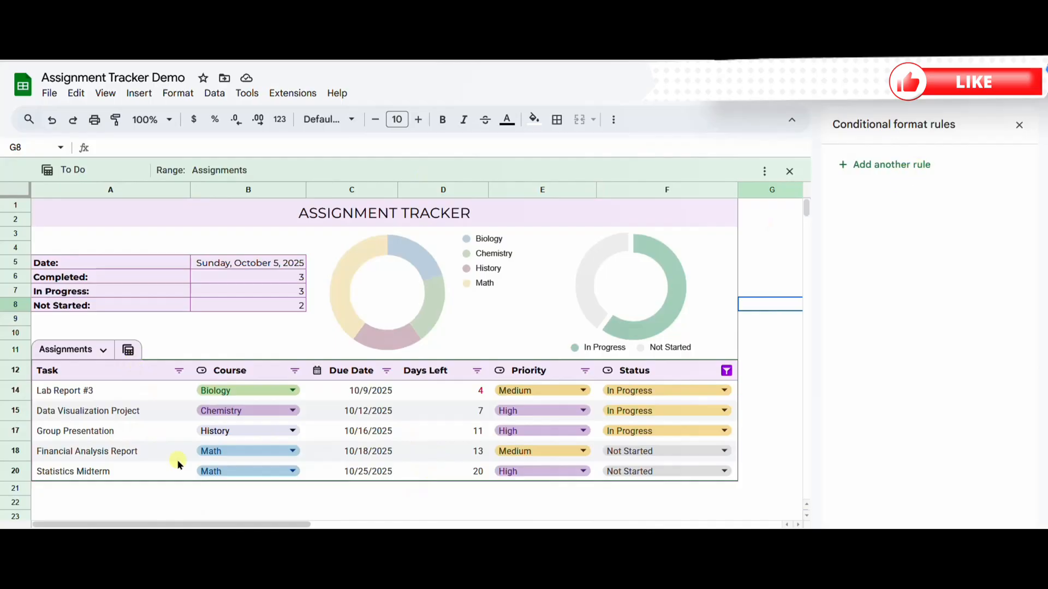
# Step: Add a table row for the task My New Assignment with the course Physics and the due date 9/2/2025
pyautogui.click(25, 475)
pyautogui.write('M N')
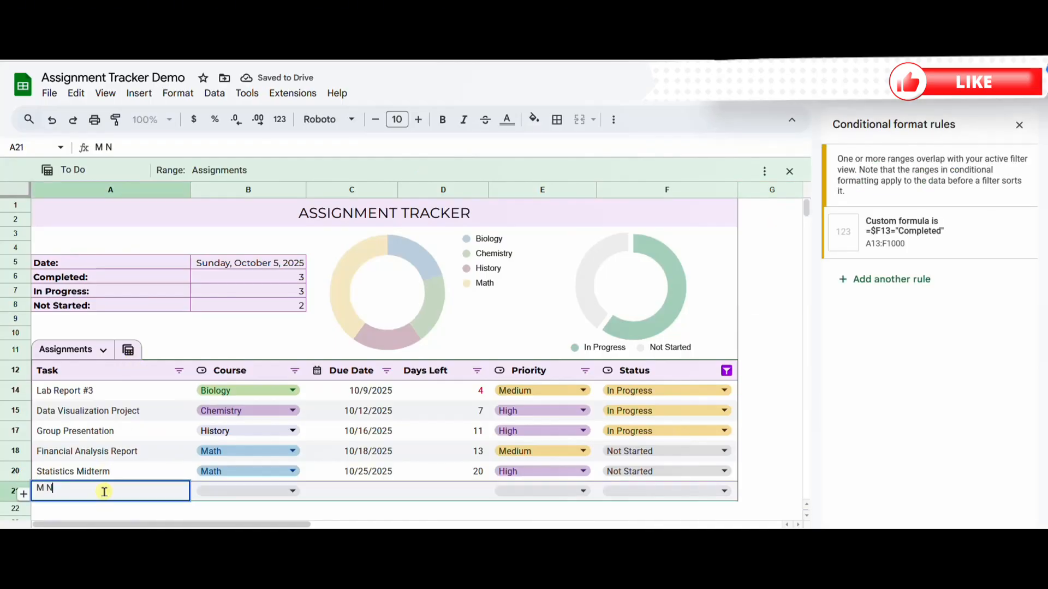
pyautogui.write('ssignment')
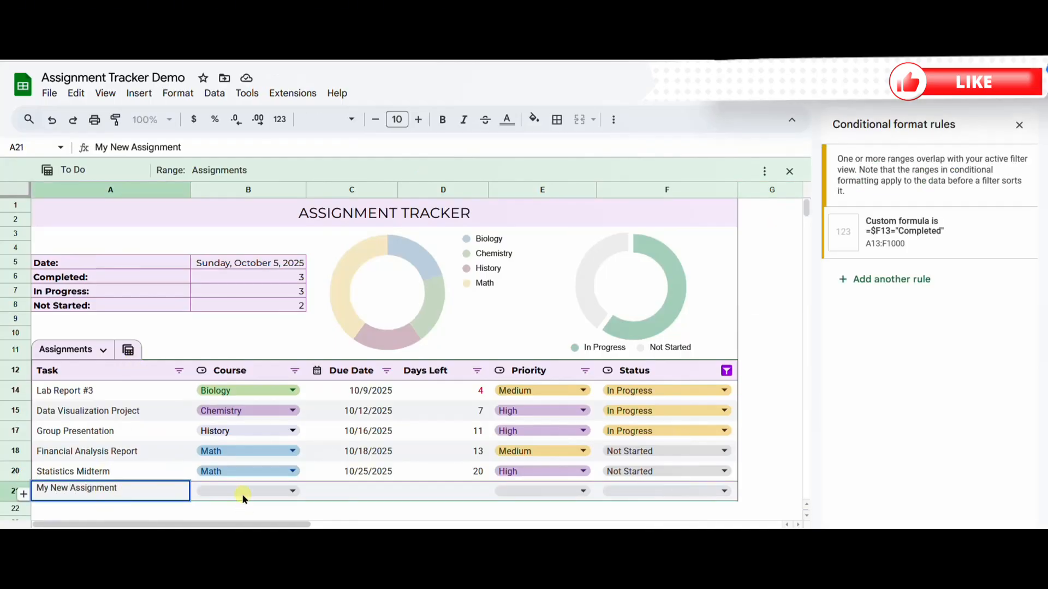
pyautogui.click(243, 494)
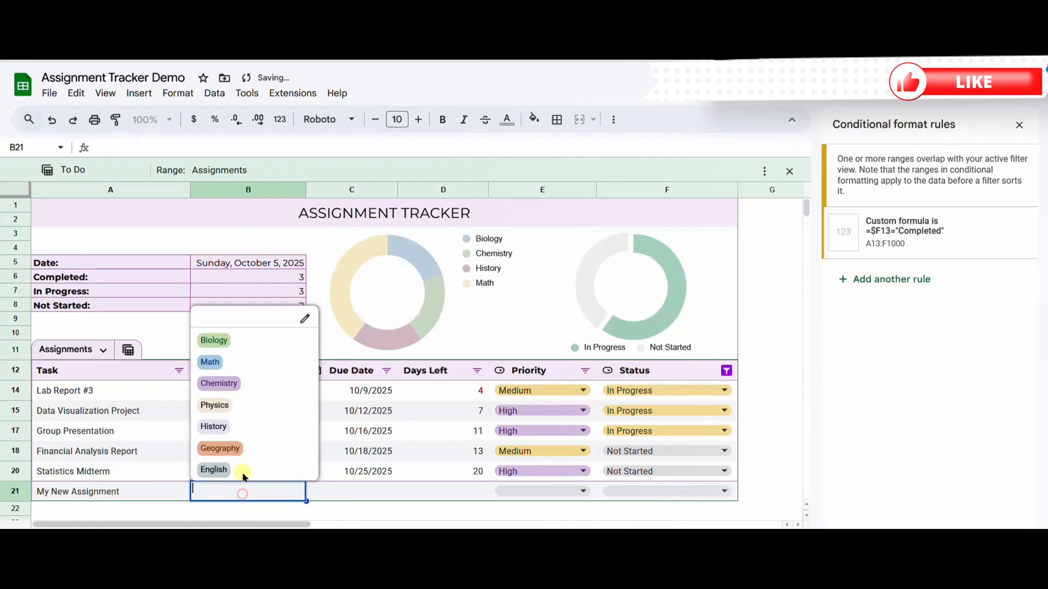
pyautogui.click(240, 401)
pyautogui.doubleClick(389, 494)
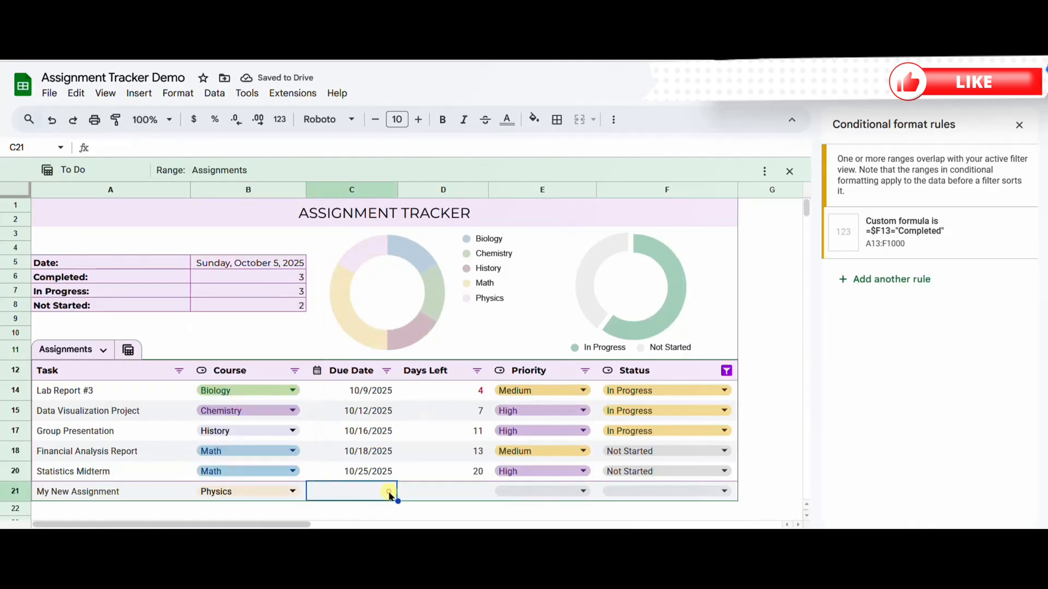
pyautogui.click(332, 351)
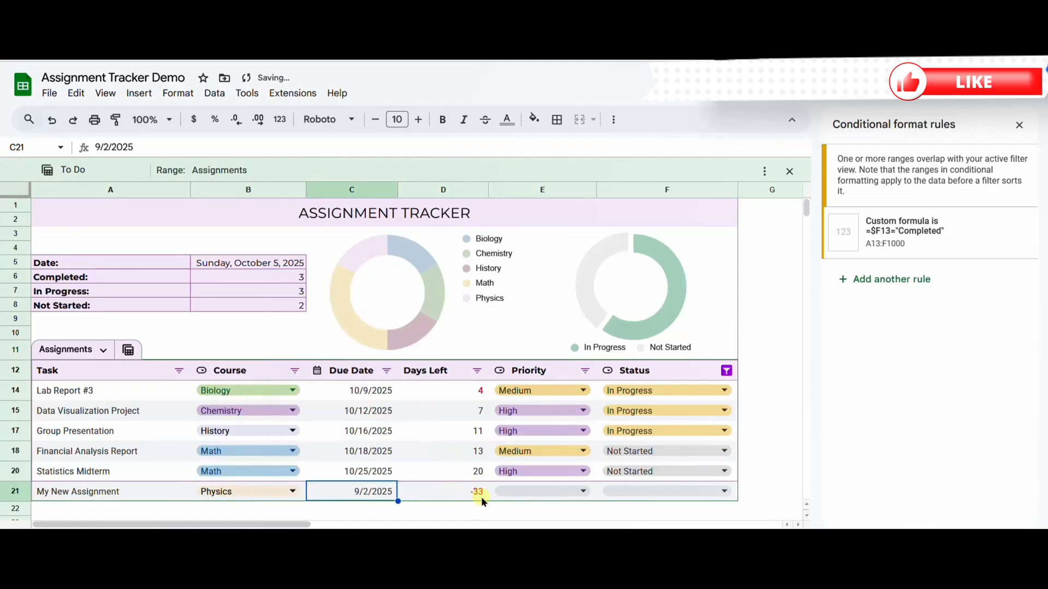
# Step: Set My New Assignment's priority to High and its status to Completed
pyautogui.click(561, 492)
pyautogui.click(546, 470)
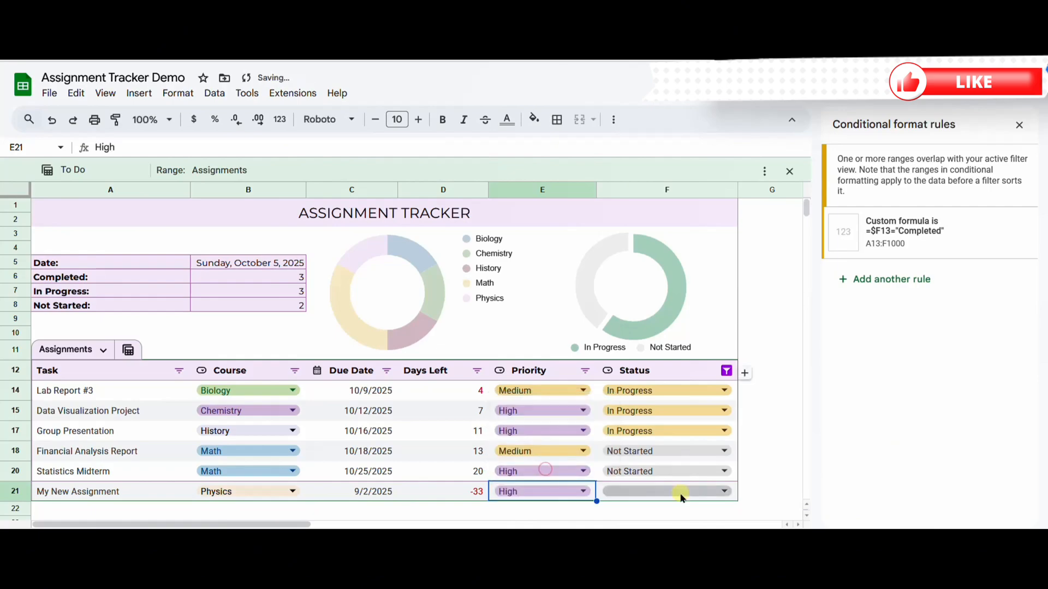
pyautogui.click(681, 494)
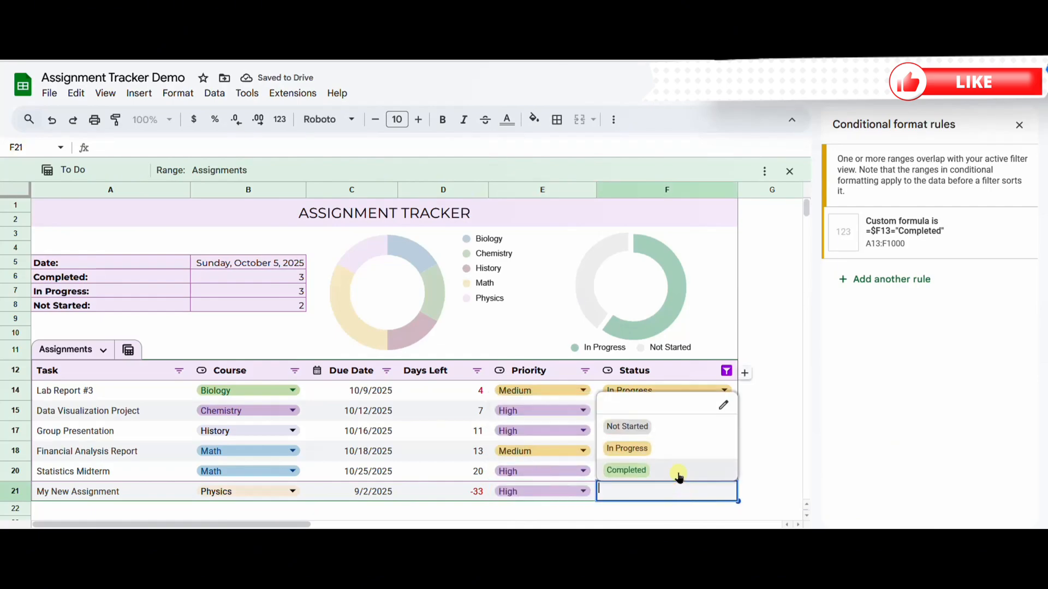
pyautogui.click(679, 473)
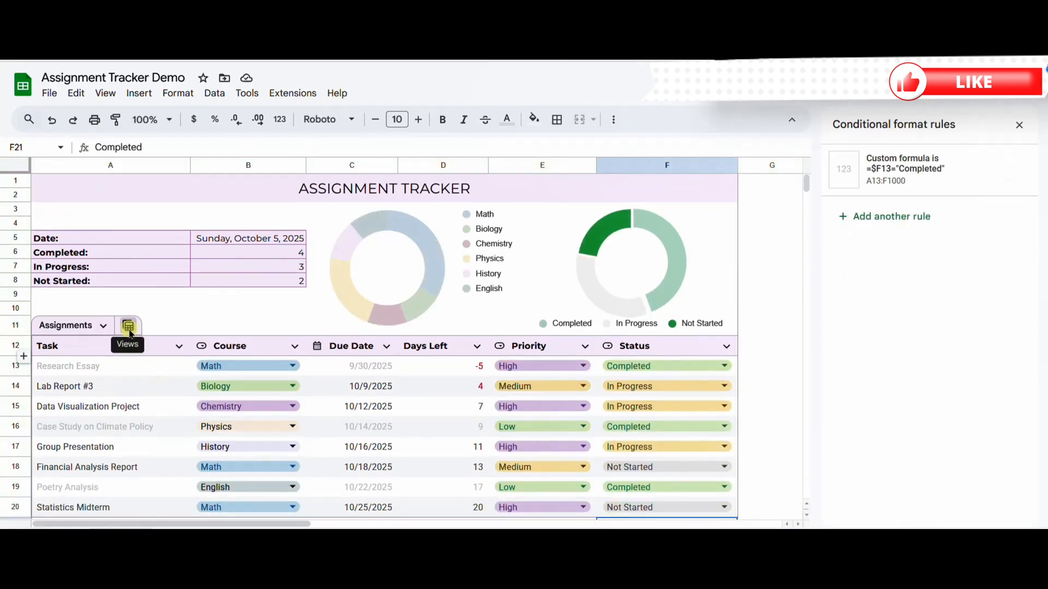
# Step: Check the To Do view with the new task in the table, and return to the full table
pyautogui.click(129, 325)
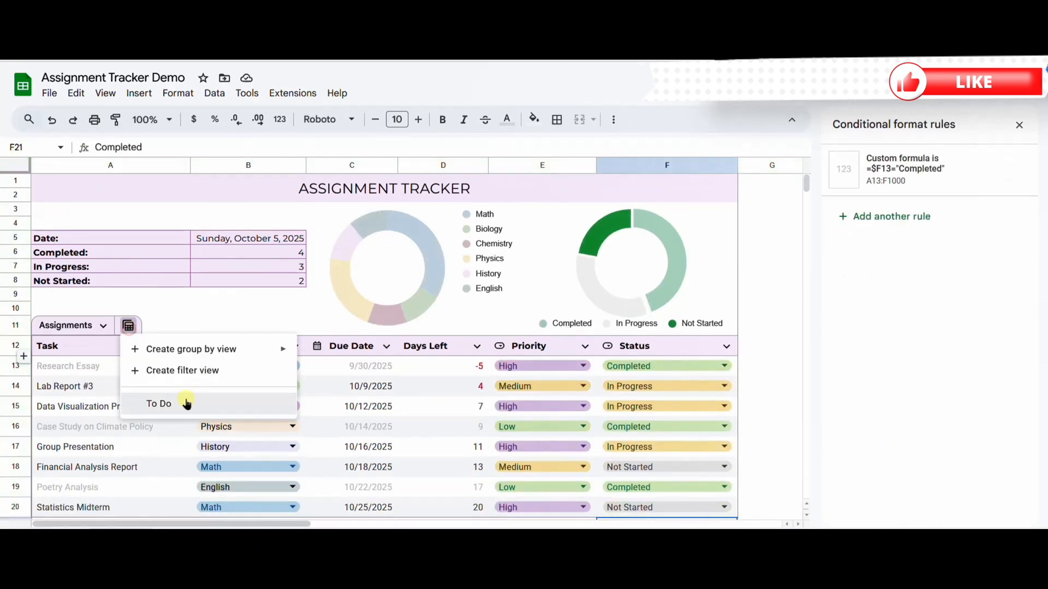
pyautogui.click(186, 404)
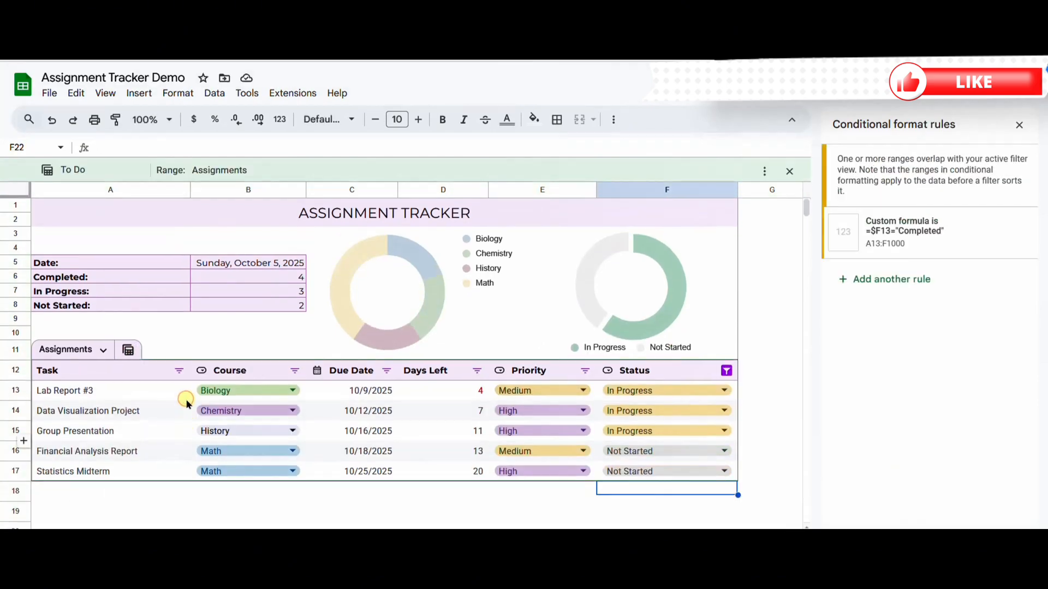
pyautogui.click(128, 350)
pyautogui.click(192, 482)
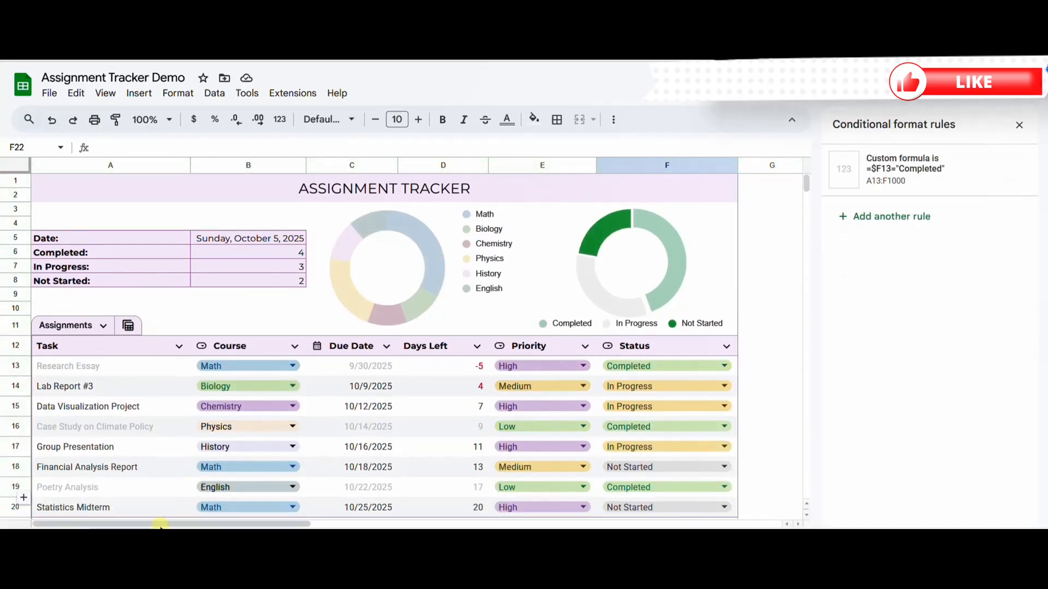